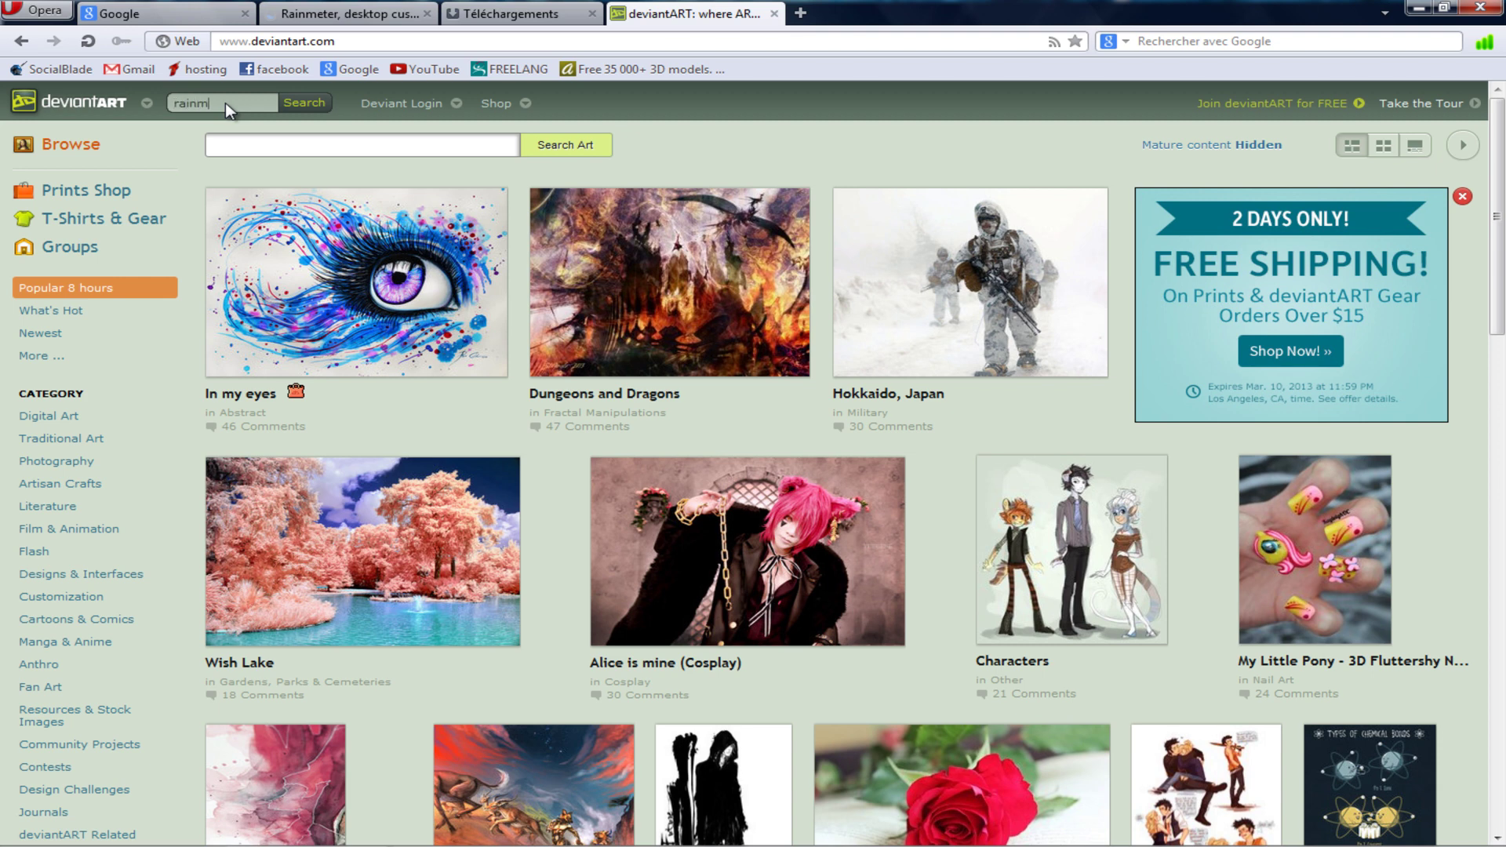
# - Search deviantART for rainmeter and browse the matching skins
pyautogui.press('Return')
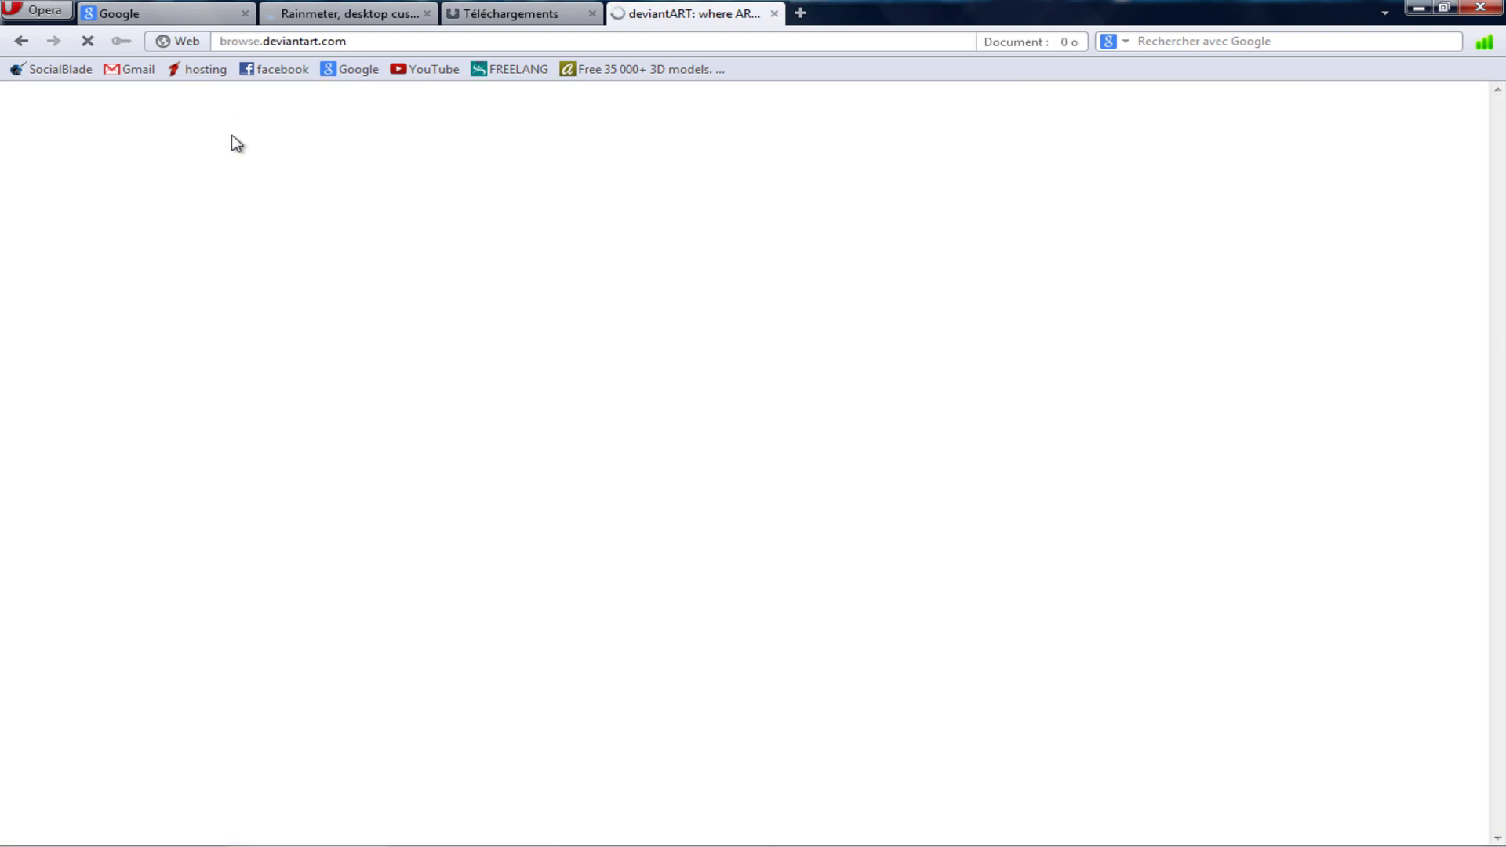
pyautogui.scroll(-3, 569, 218)
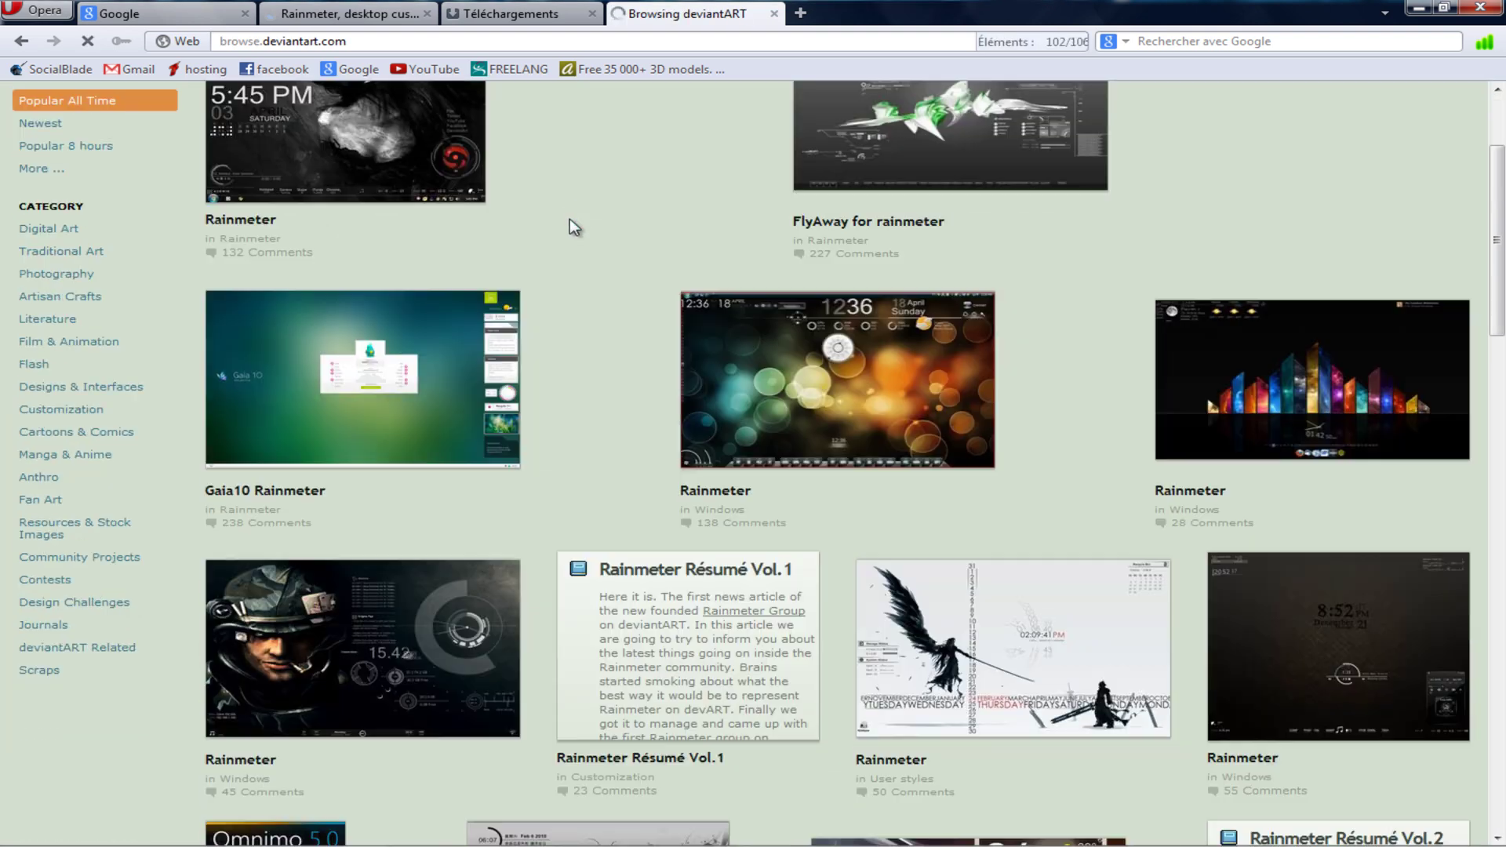
pyautogui.scroll(-3, 584, 250)
pyautogui.scroll(-9, 588, 259)
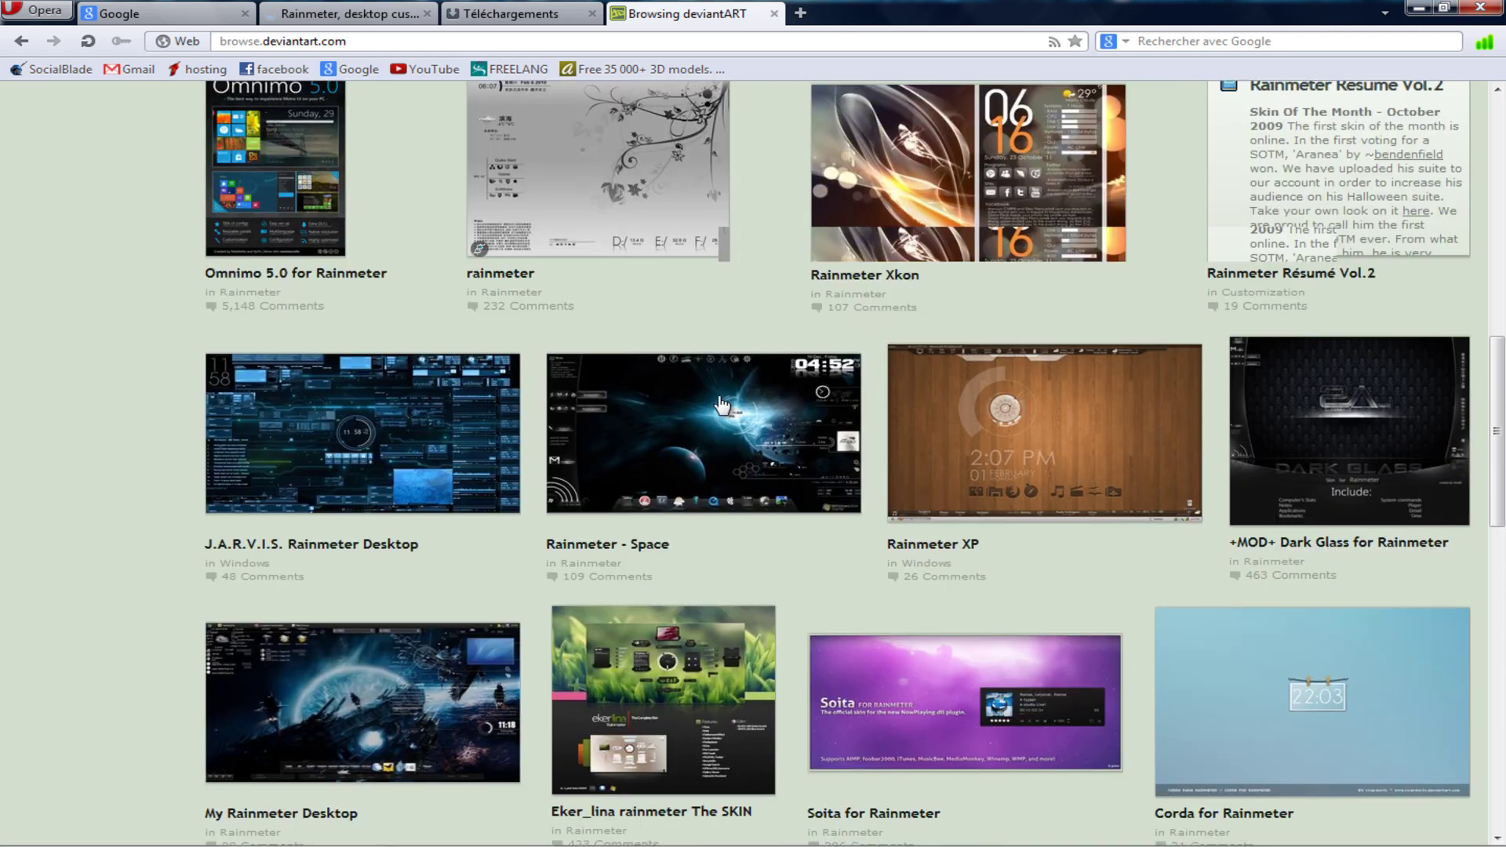
pyautogui.scroll(-6, 722, 404)
pyautogui.click(774, 621)
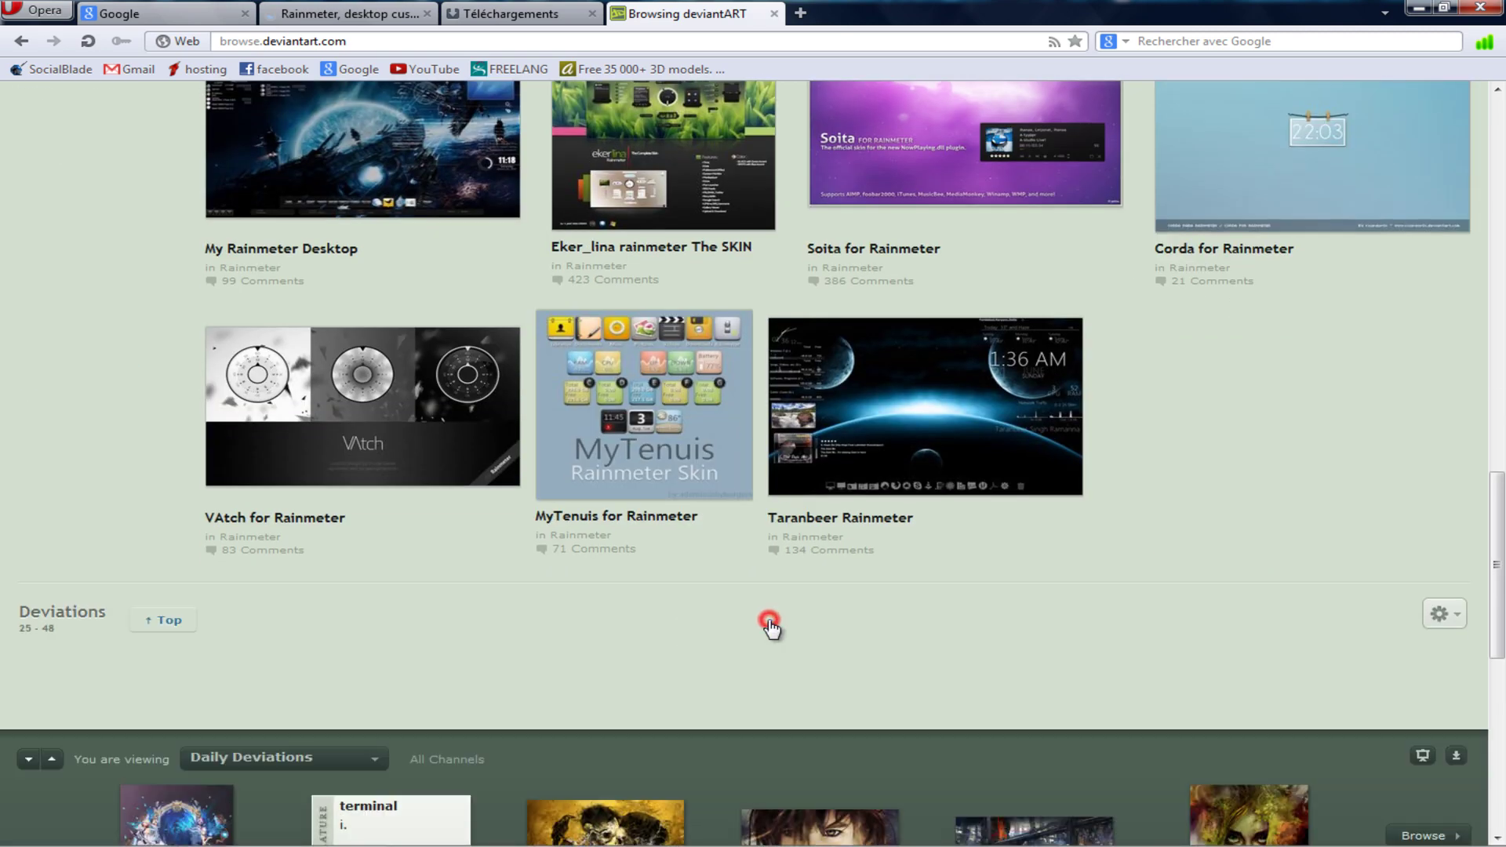
pyautogui.scroll(-3, 784, 535)
pyautogui.scroll(20, 783, 536)
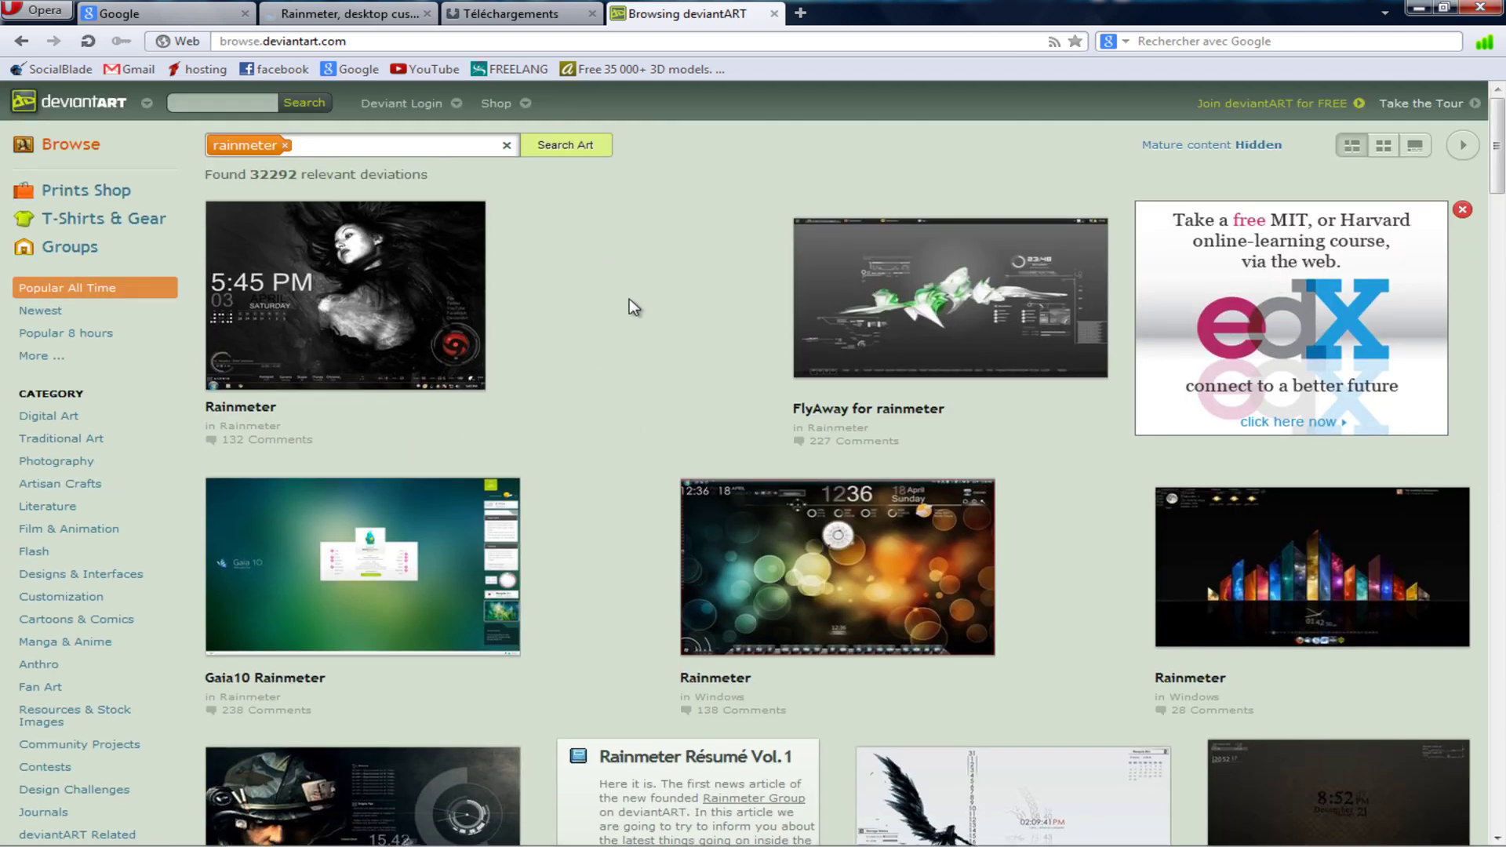
# - Examine the description and download option of the black-and-white Rainmeter result, and return to the search results
pyautogui.click(410, 298)
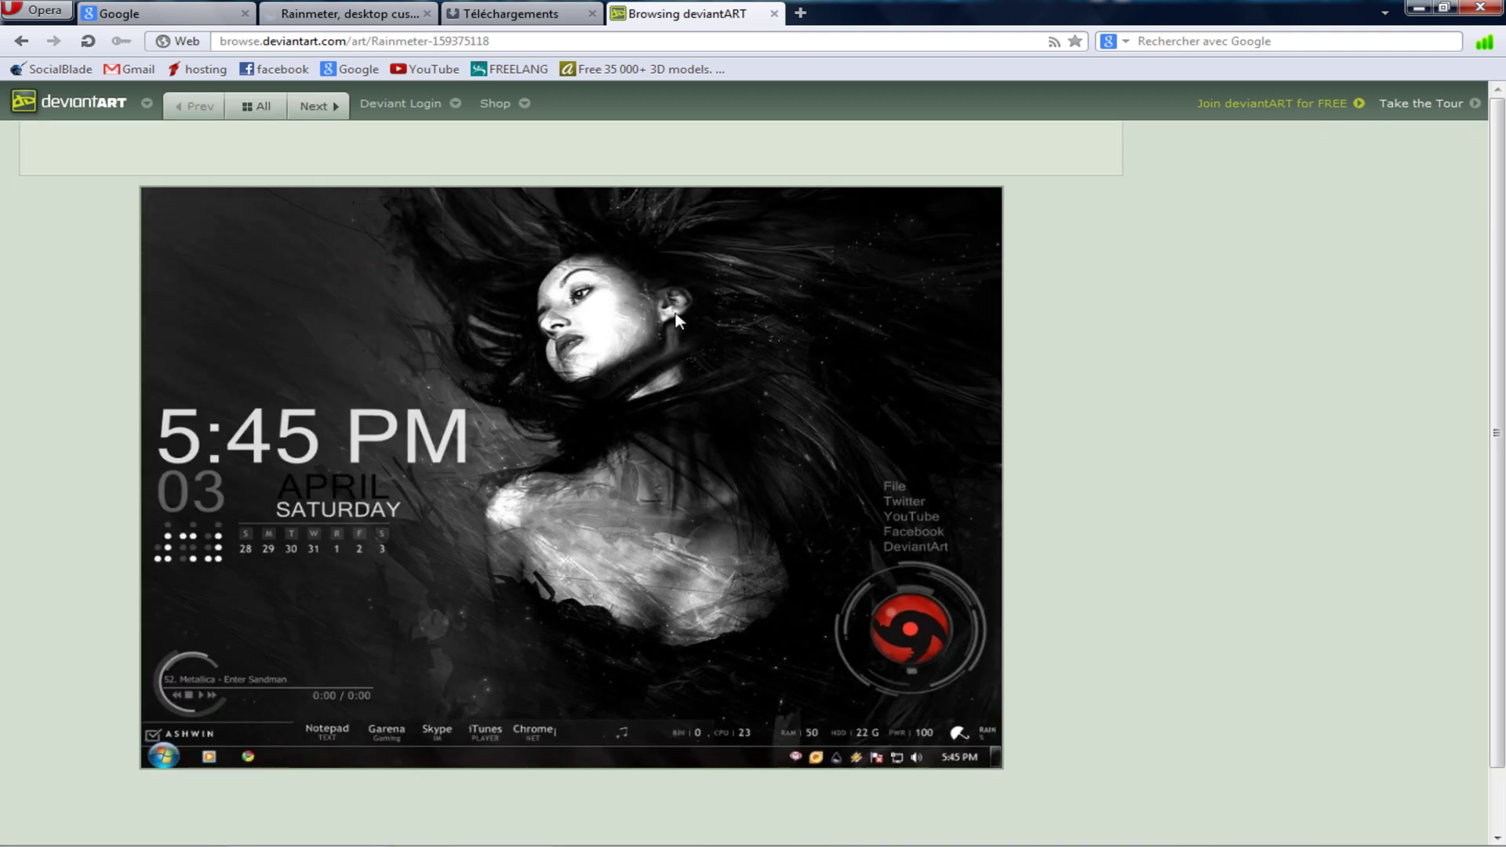
pyautogui.scroll(-3, 675, 313)
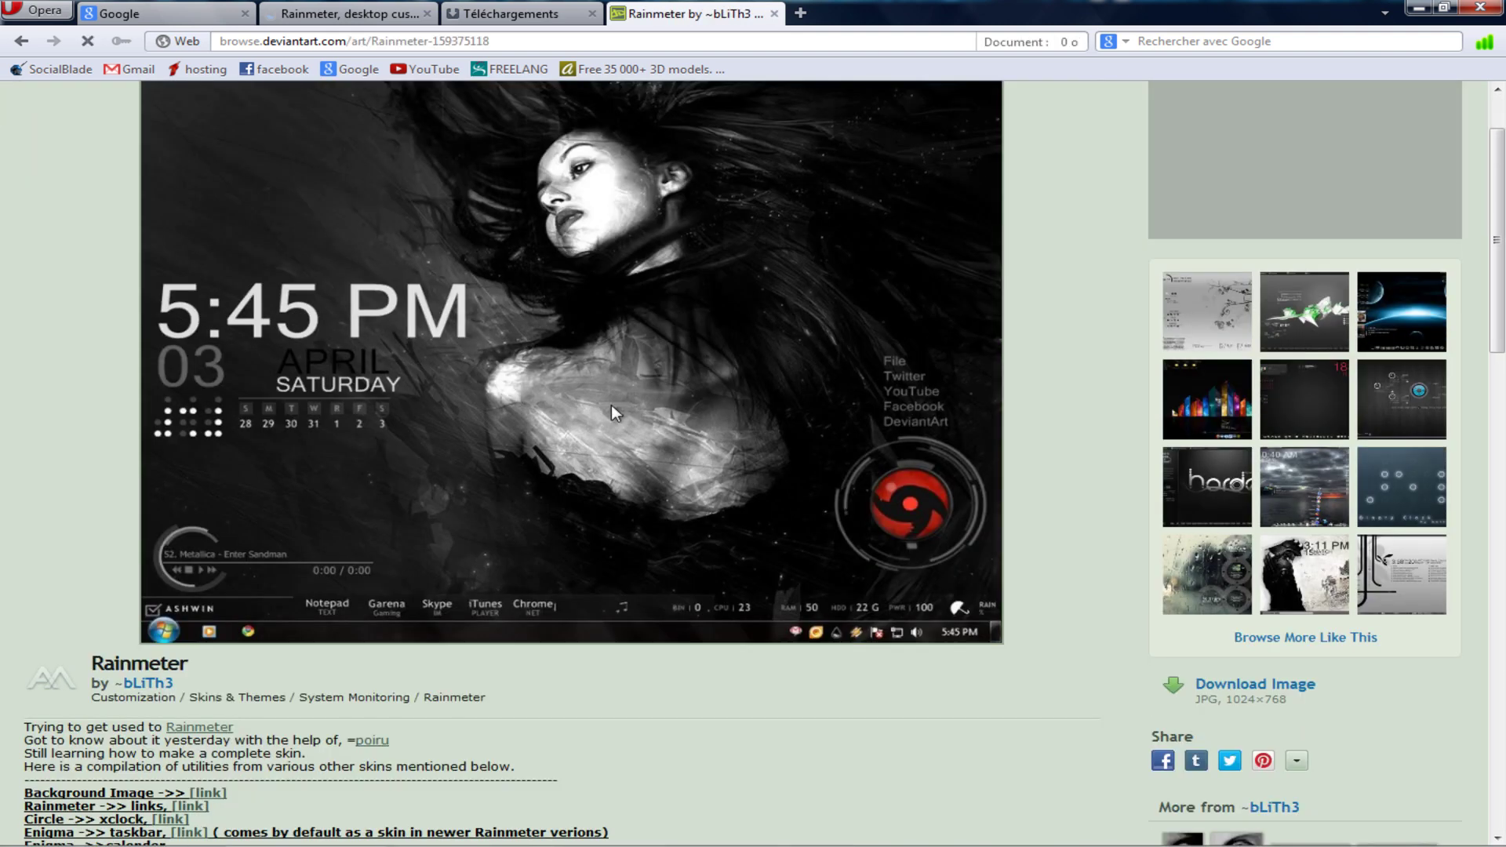
pyautogui.scroll(-3, 610, 405)
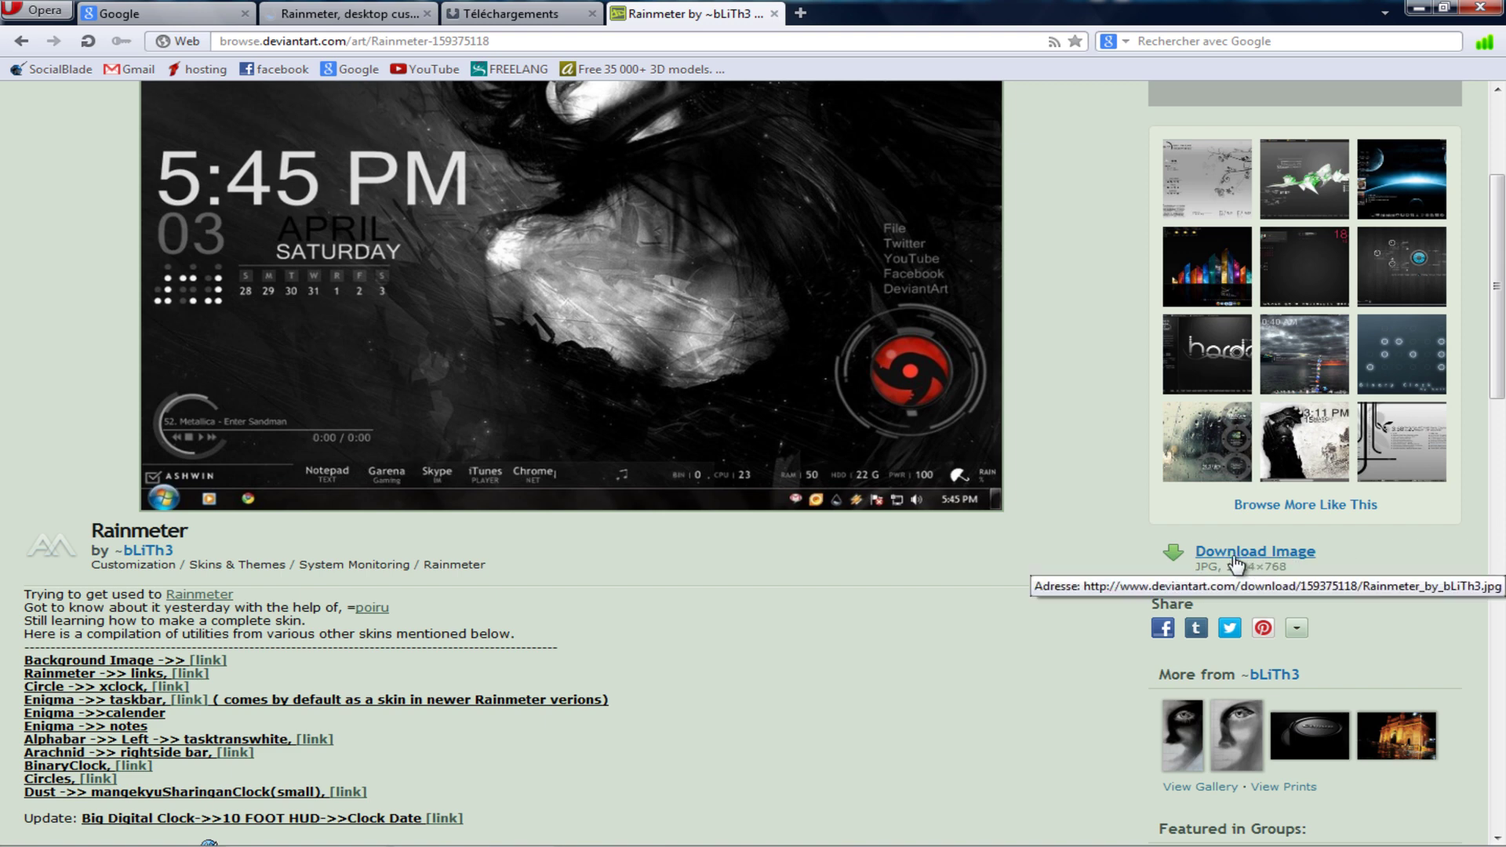
pyautogui.scroll(-3, 596, 564)
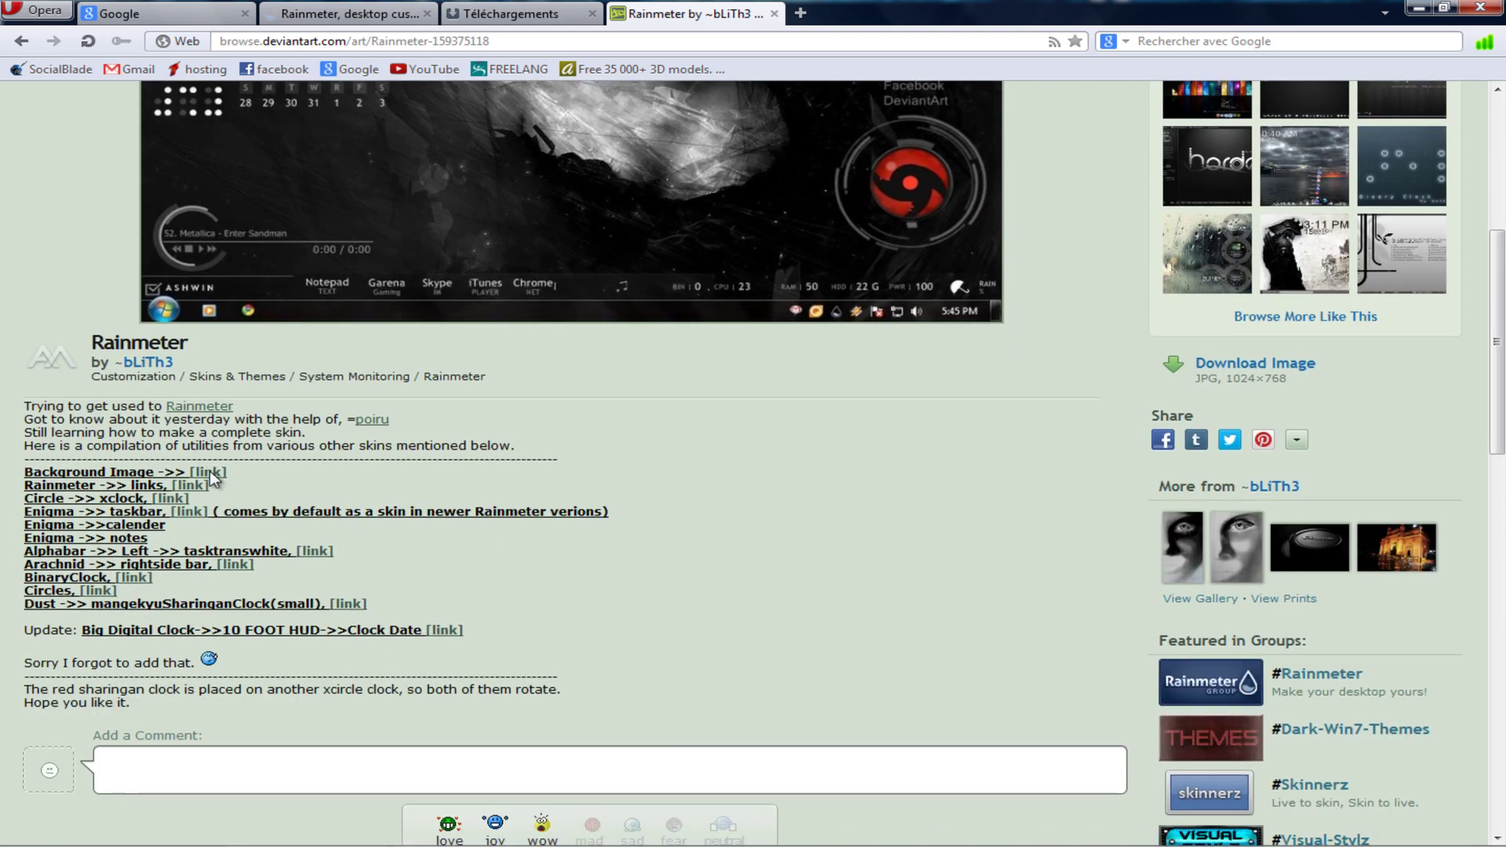
pyautogui.scroll(6, 384, 558)
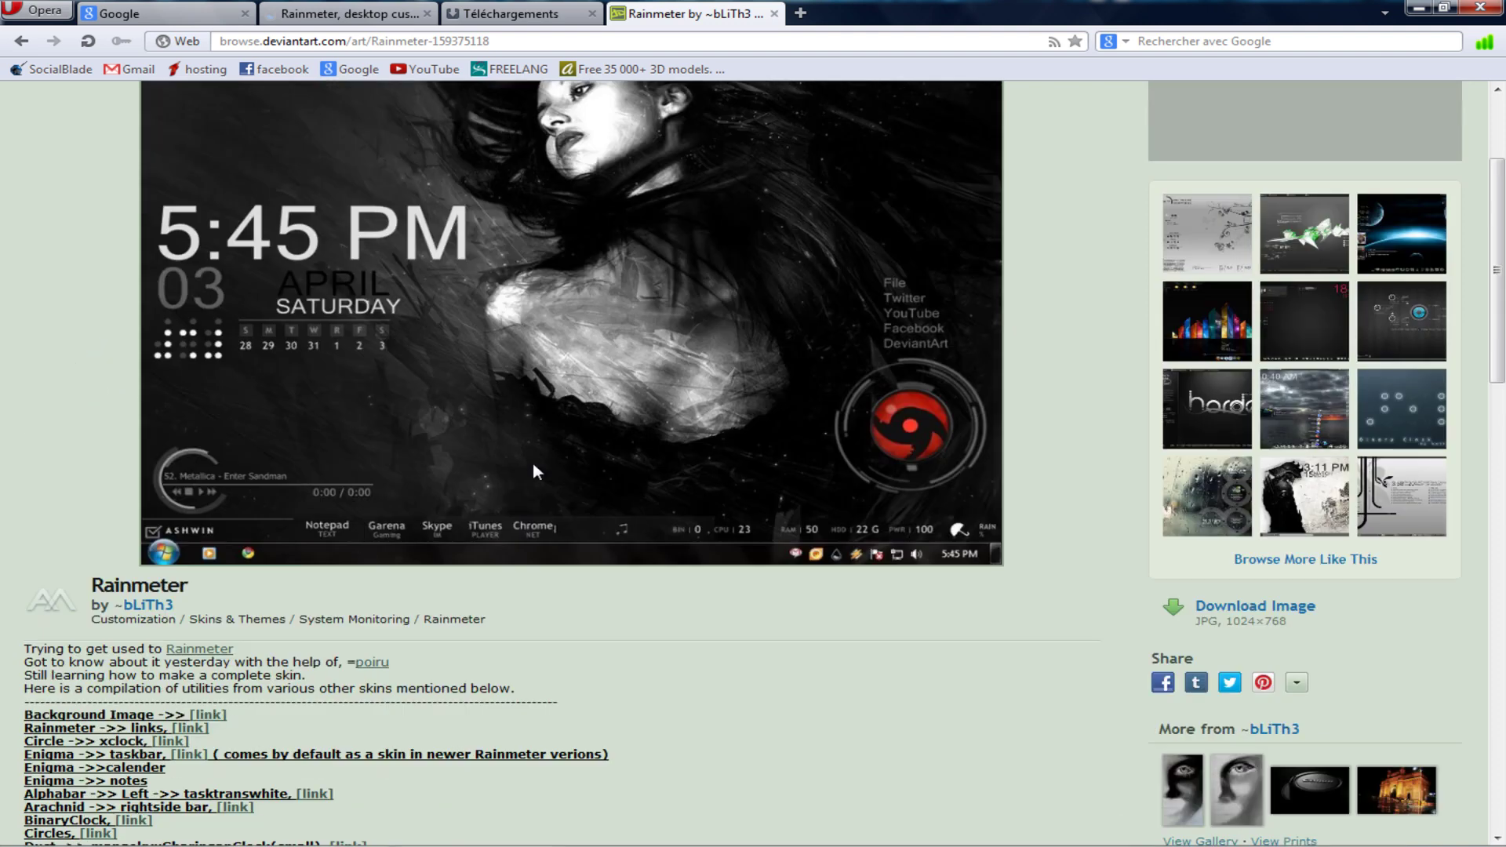
pyautogui.scroll(-3, 502, 494)
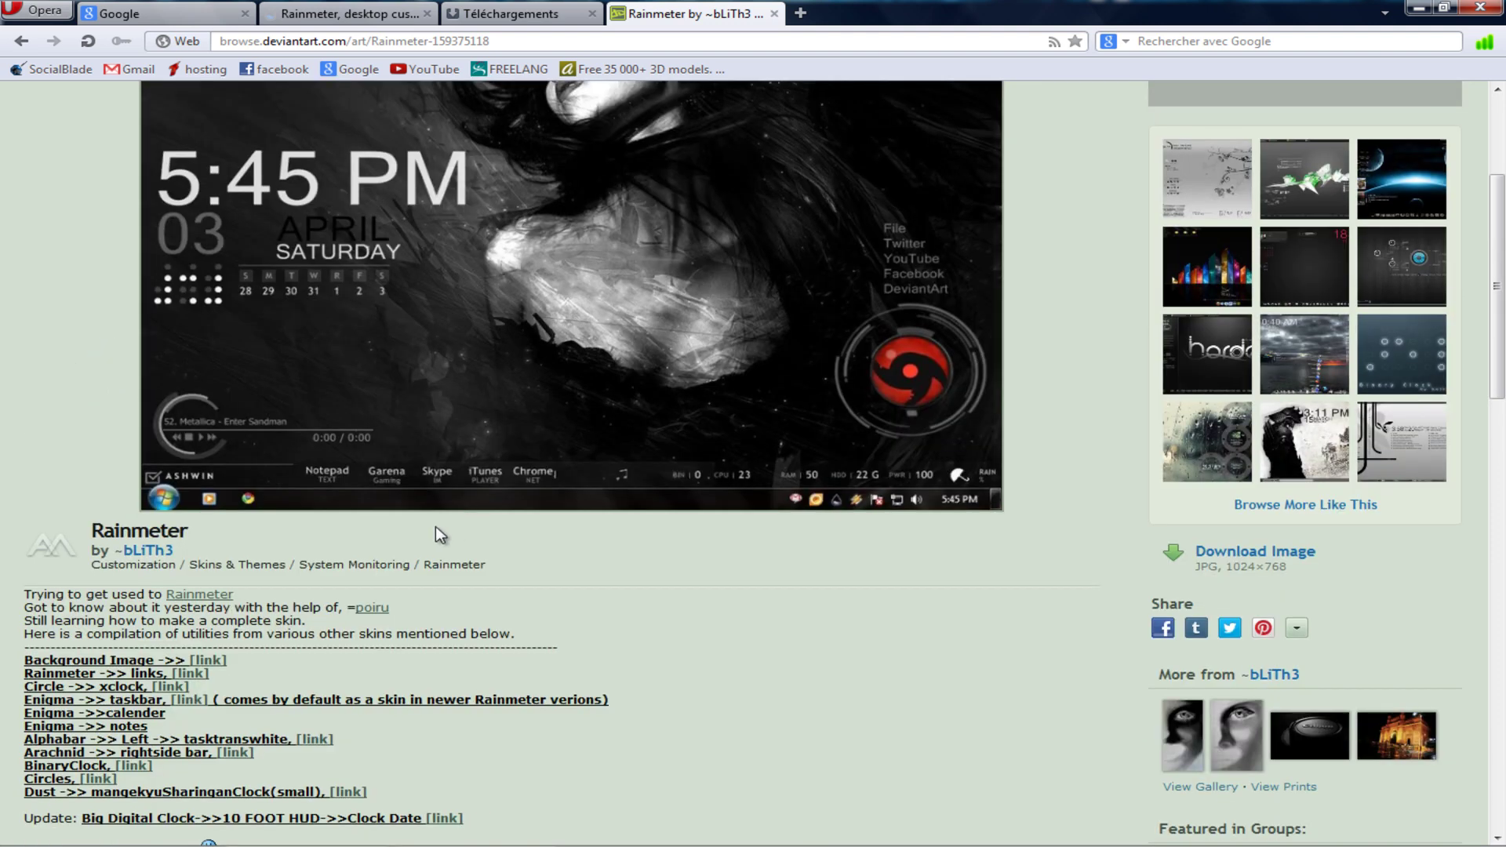
pyautogui.scroll(3, 585, 497)
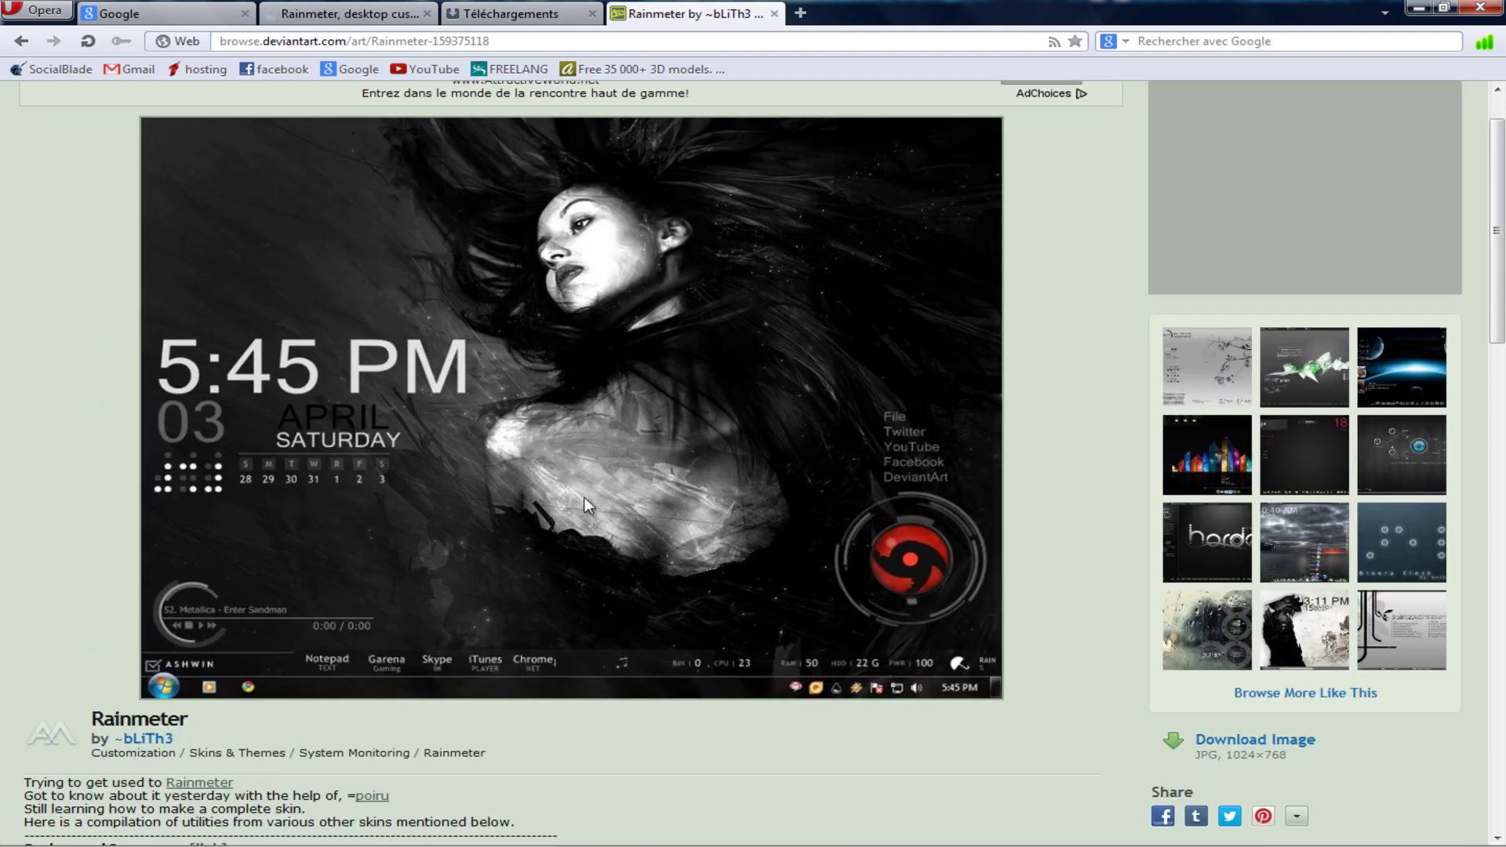
pyautogui.click(21, 41)
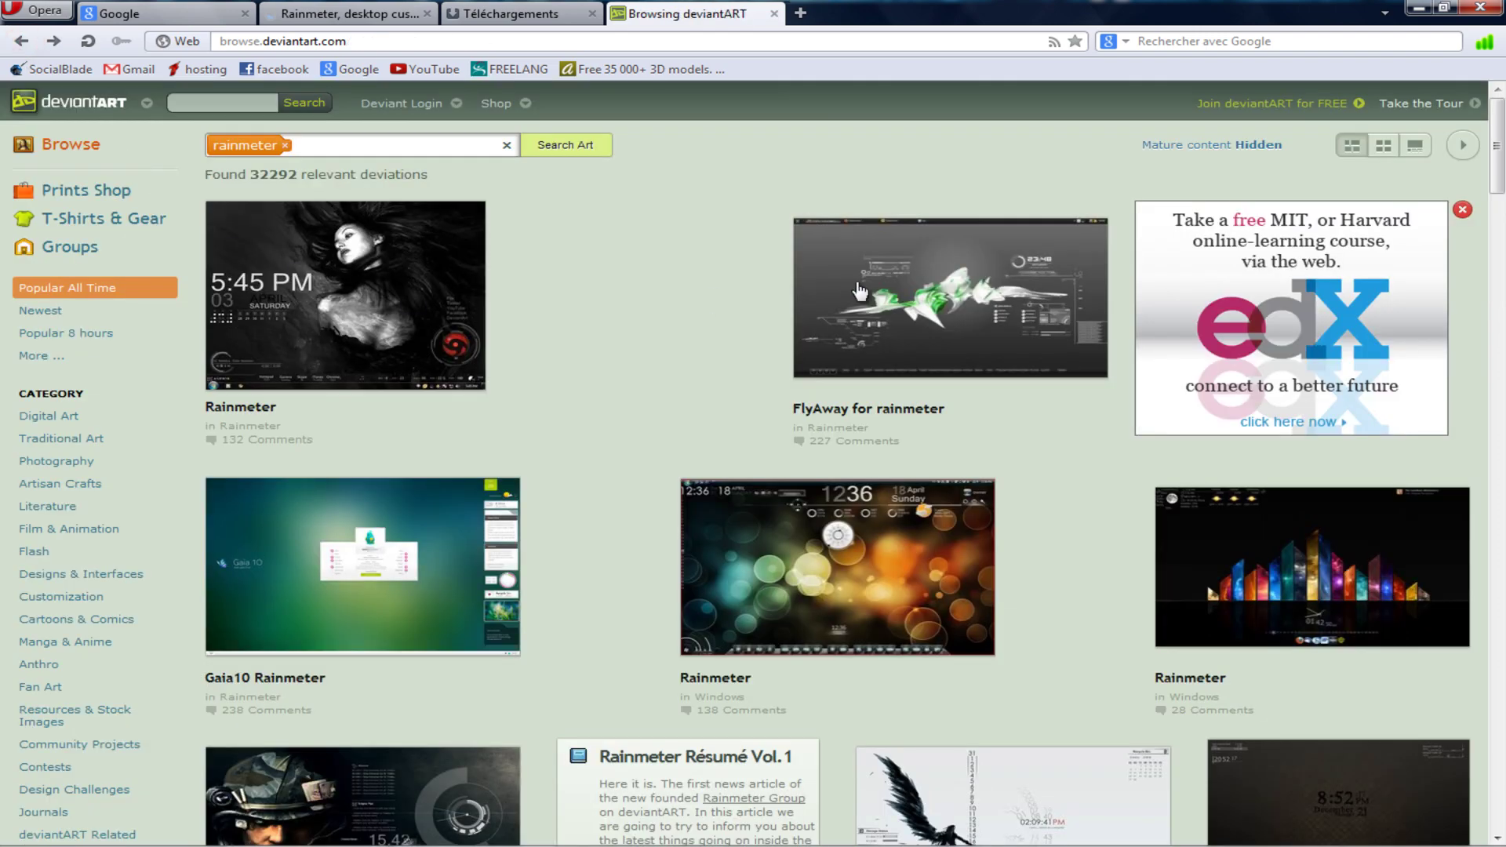
# - Download the Taranbeer Rainmeter skin's ZIP file and open it directly in WinRAR archiver
pyautogui.scroll(-15, 800, 294)
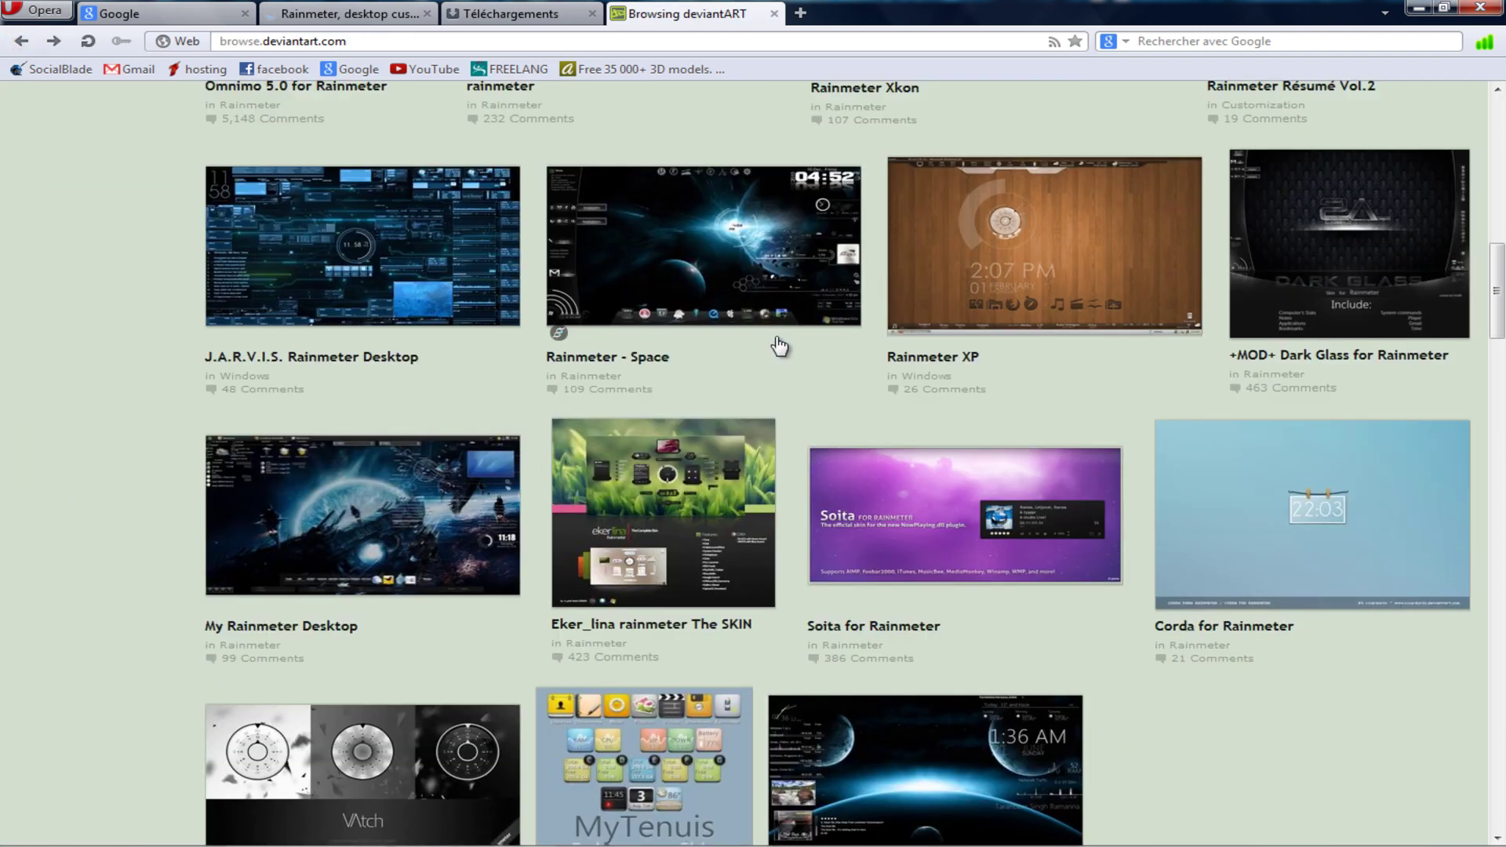
pyautogui.scroll(-5, 779, 346)
pyautogui.click(901, 388)
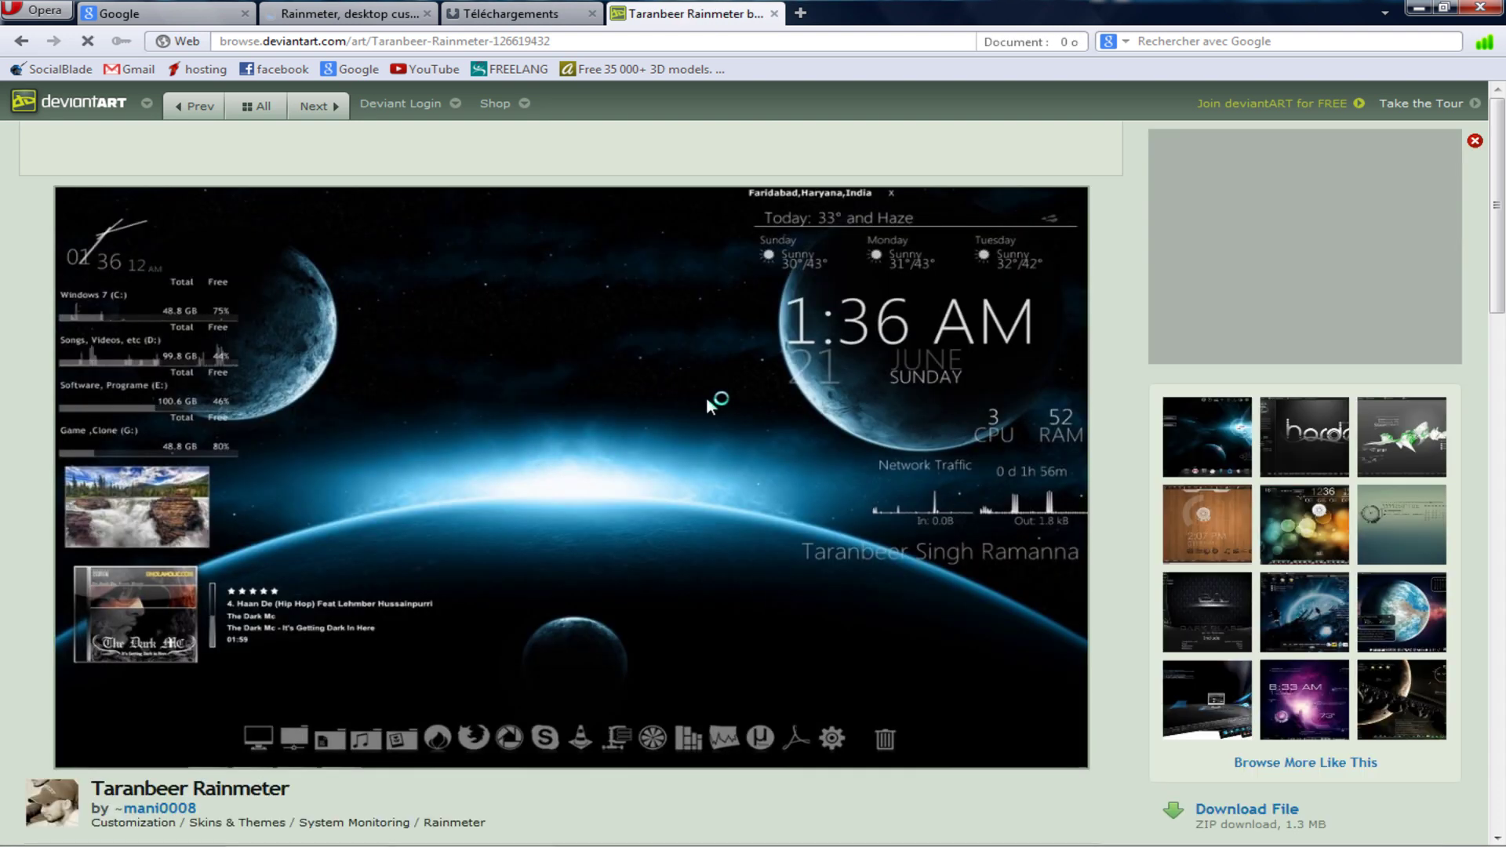
pyautogui.scroll(-3, 706, 400)
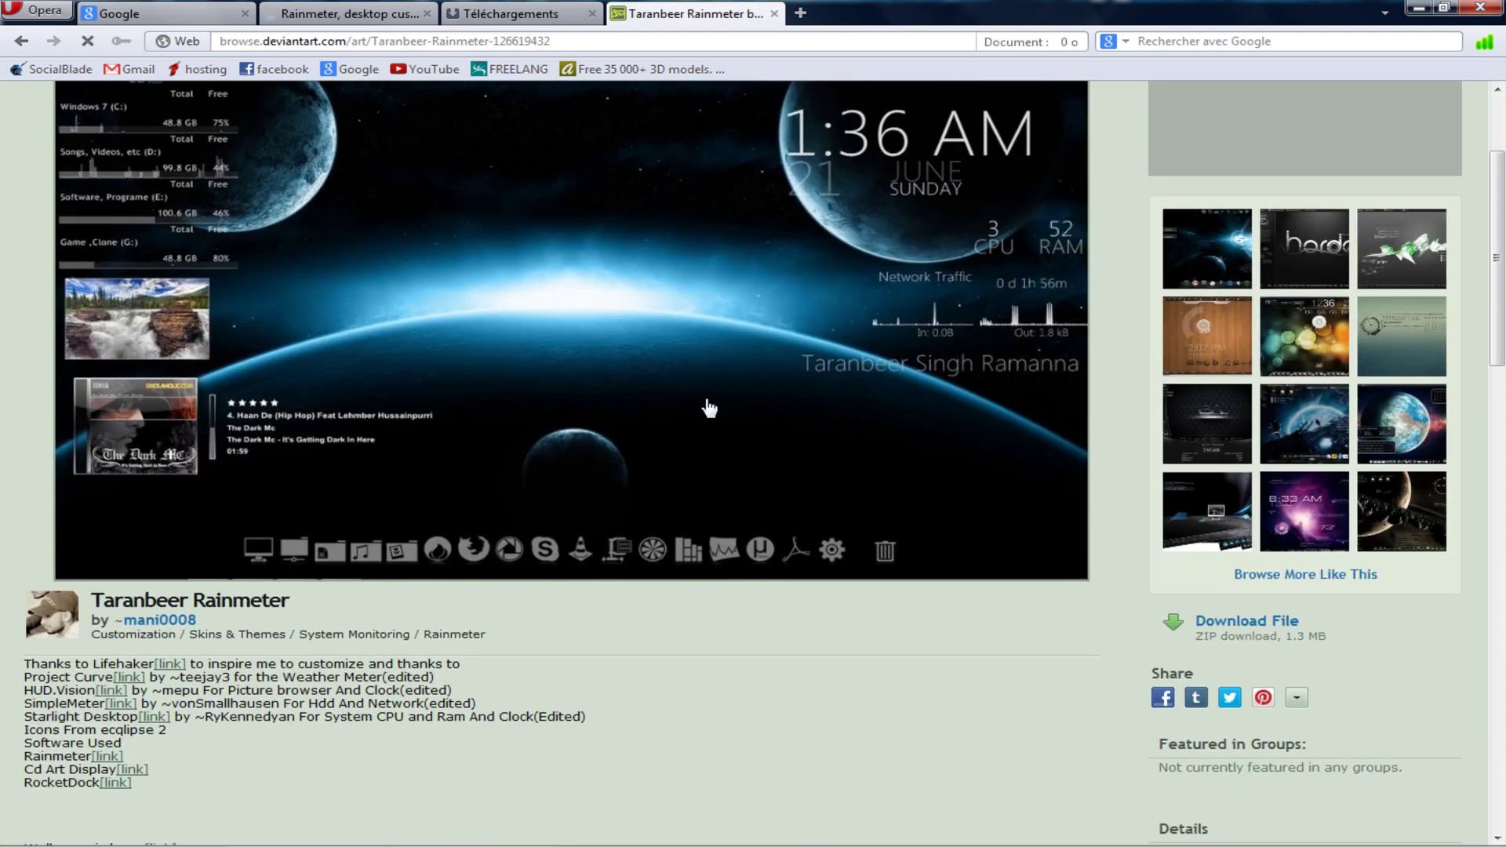
pyautogui.click(1243, 624)
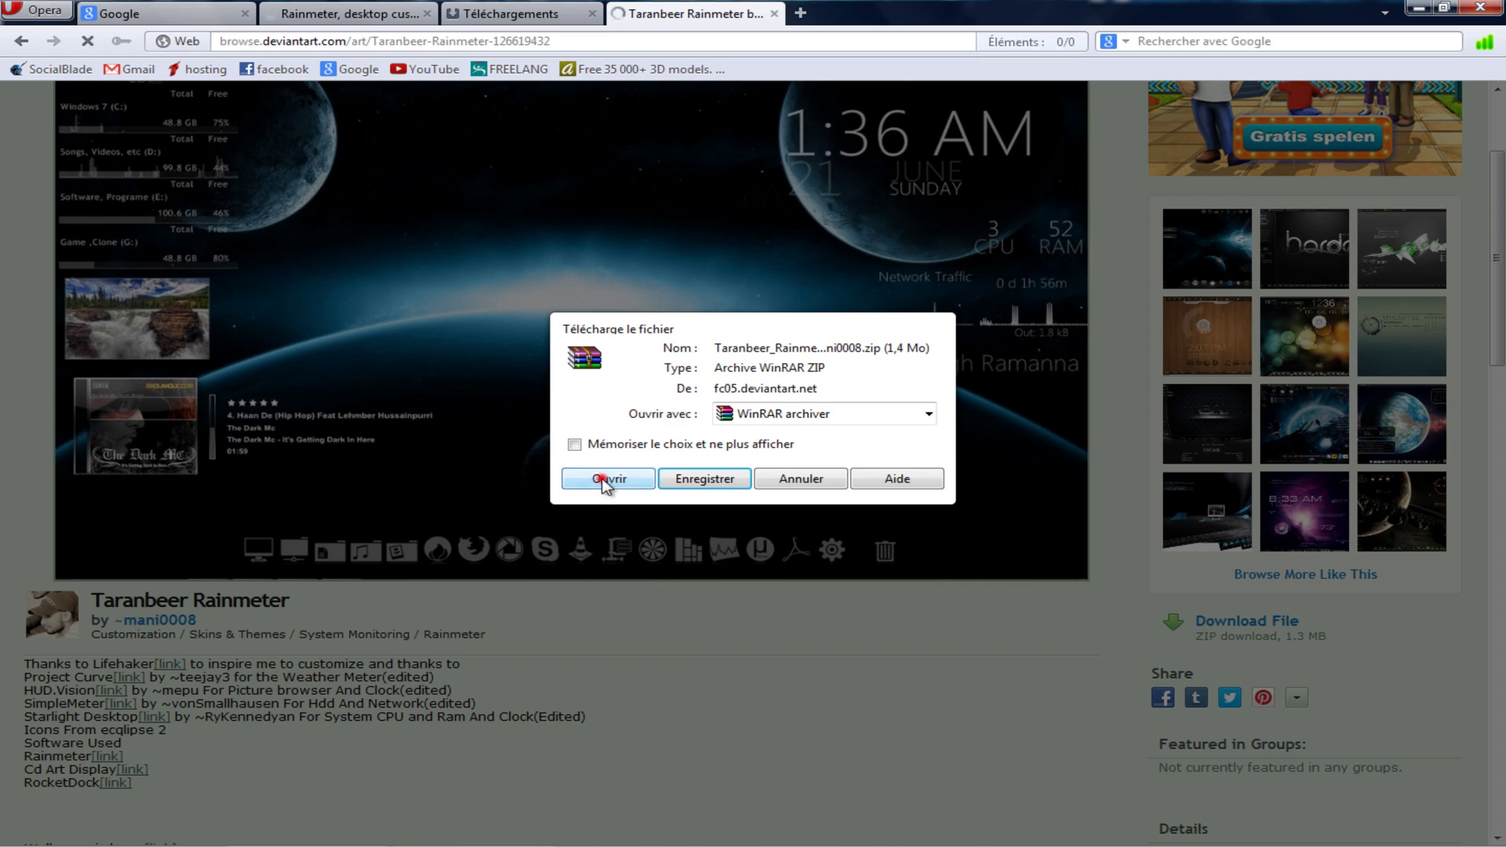
pyautogui.click(605, 480)
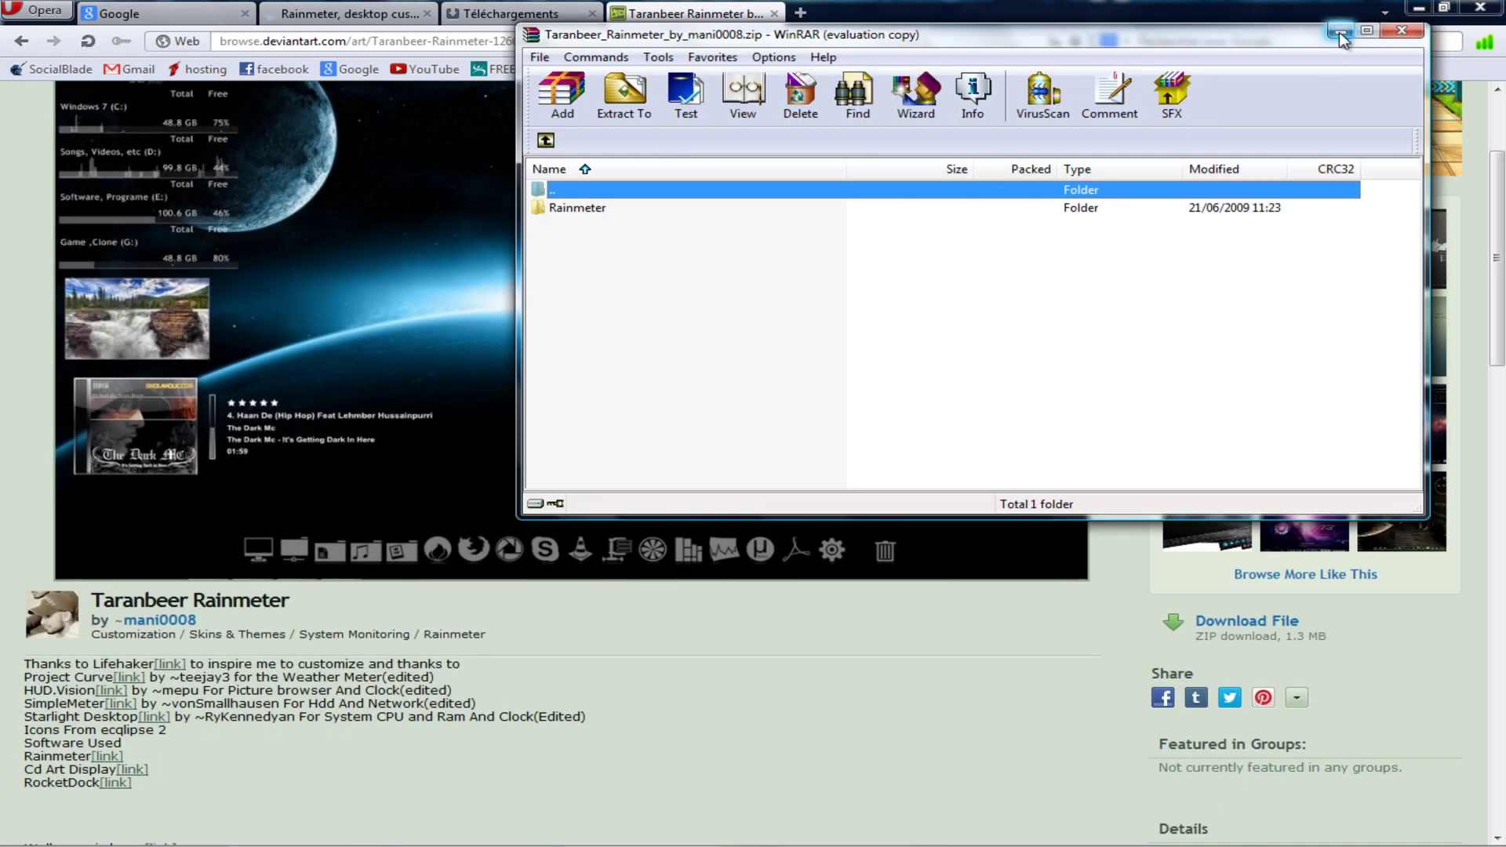
# - Clear the browser from the desktop, select the archive's Rainmeter folder and move the WinRAR window aside
pyautogui.click(1380, 35)
pyautogui.press('Escape')
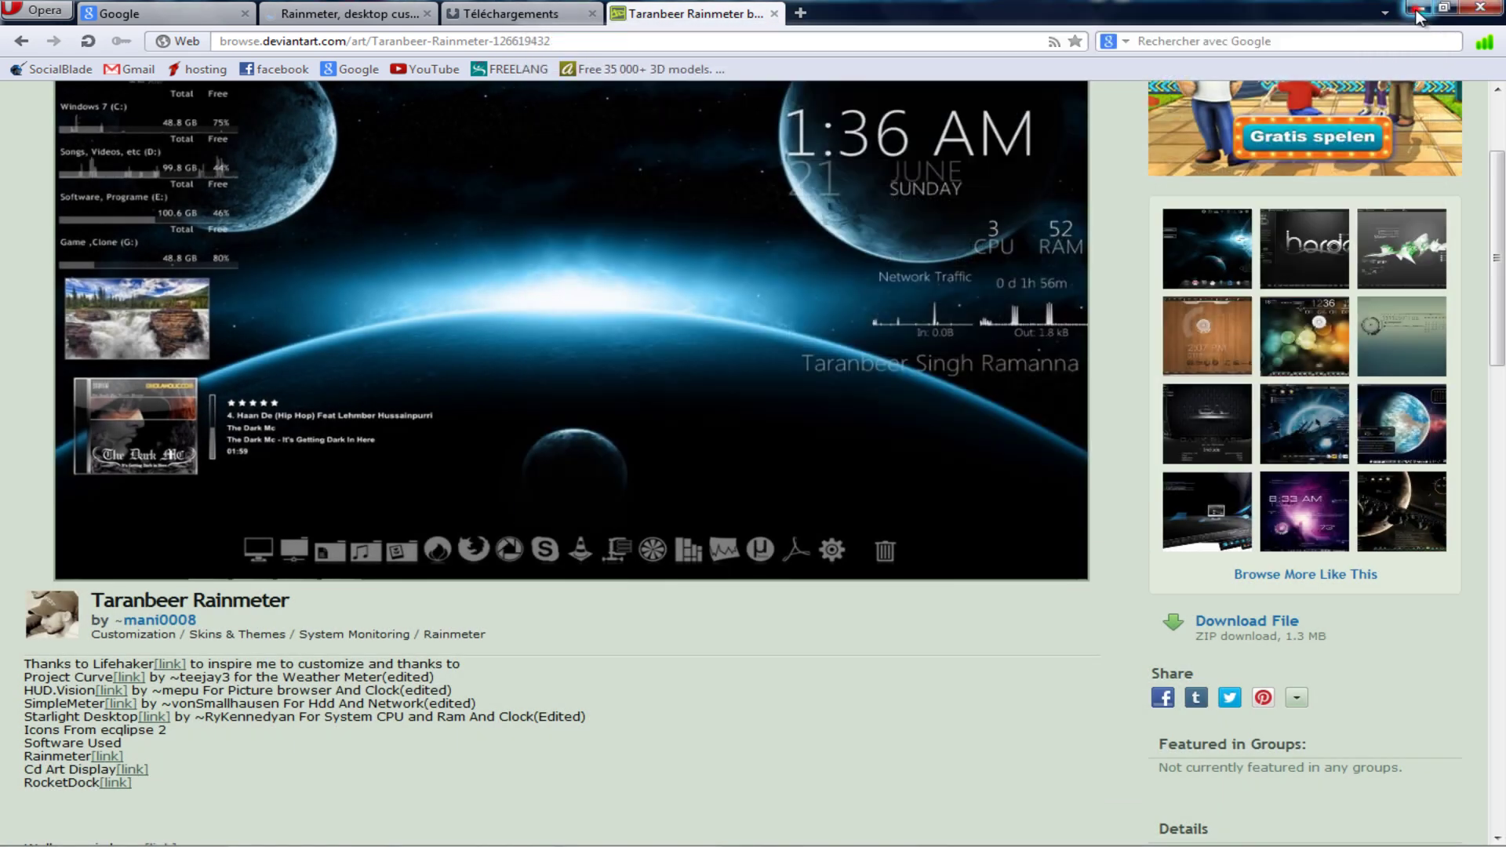
pyautogui.click(1417, 10)
pyautogui.click(1082, 281)
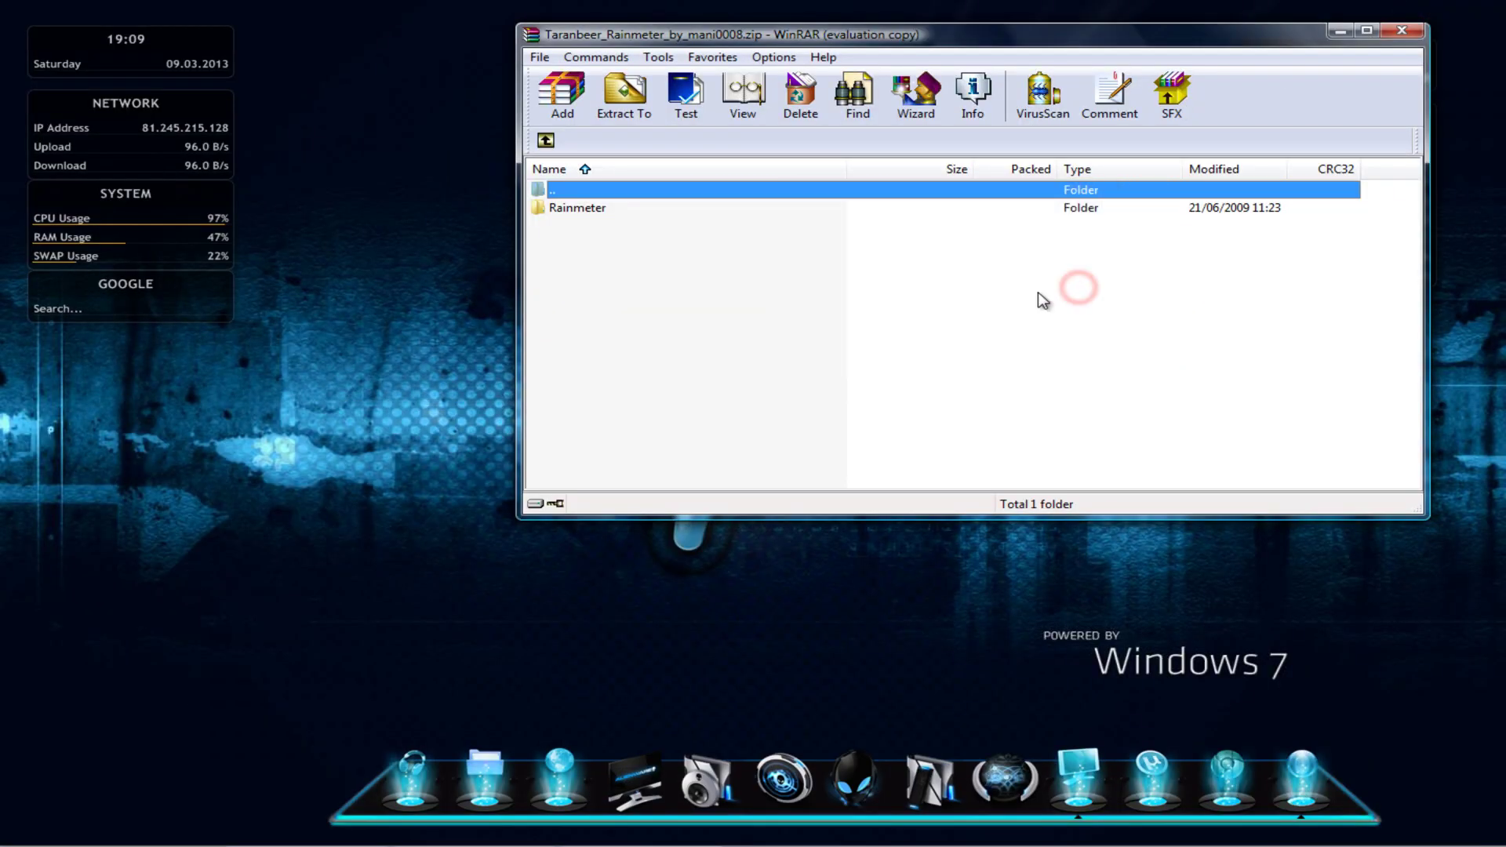
pyautogui.click(591, 207)
pyautogui.moveTo(905, 40); pyautogui.dragTo(992, 31)
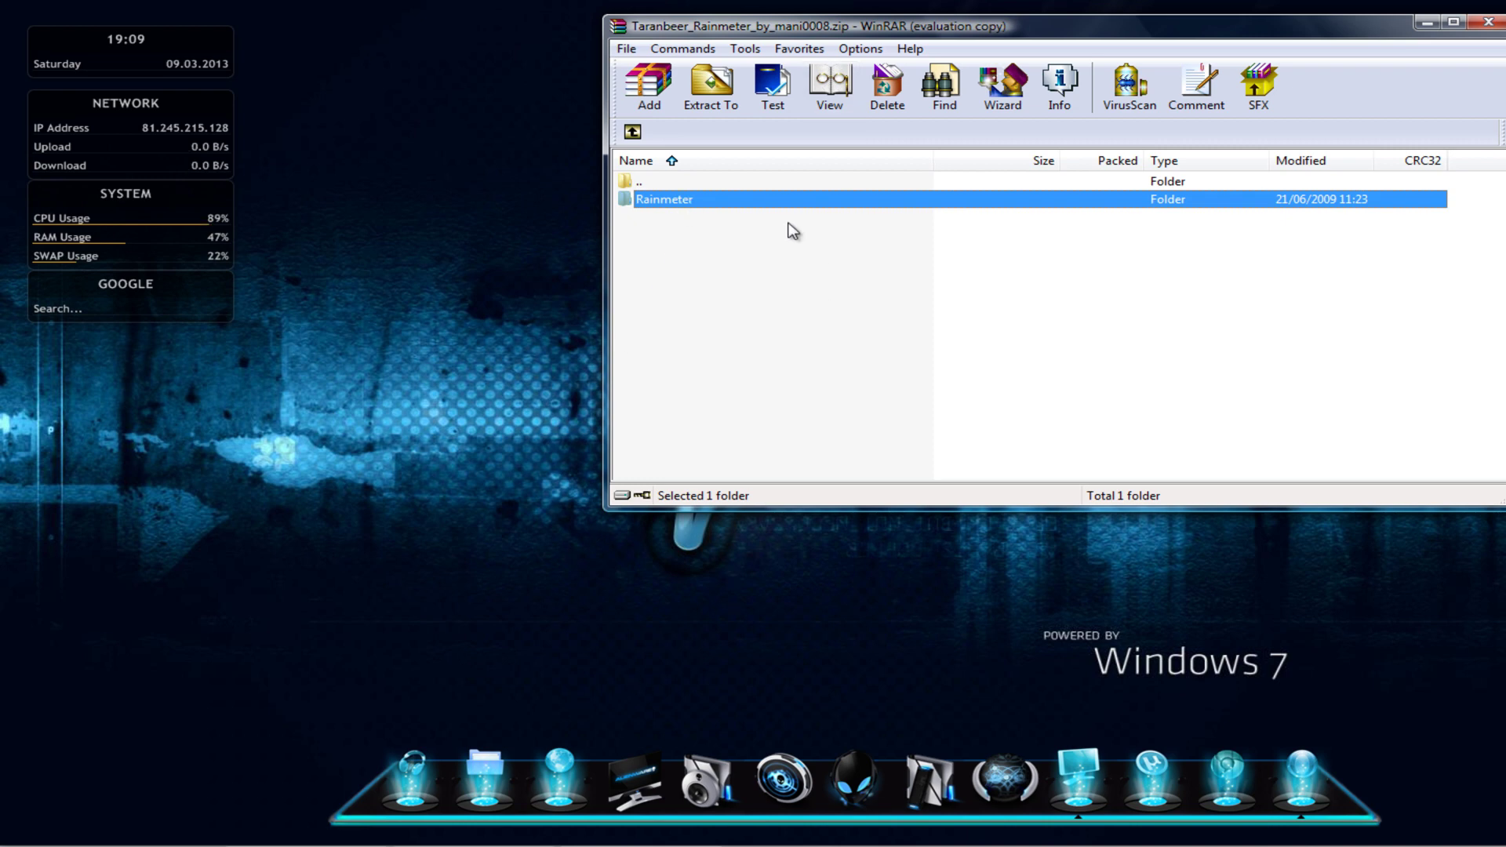
# - Open the Documents\Rainmeter\Skins folder in Explorer and arrange its window beside the WinRAR window
pyautogui.click(634, 776)
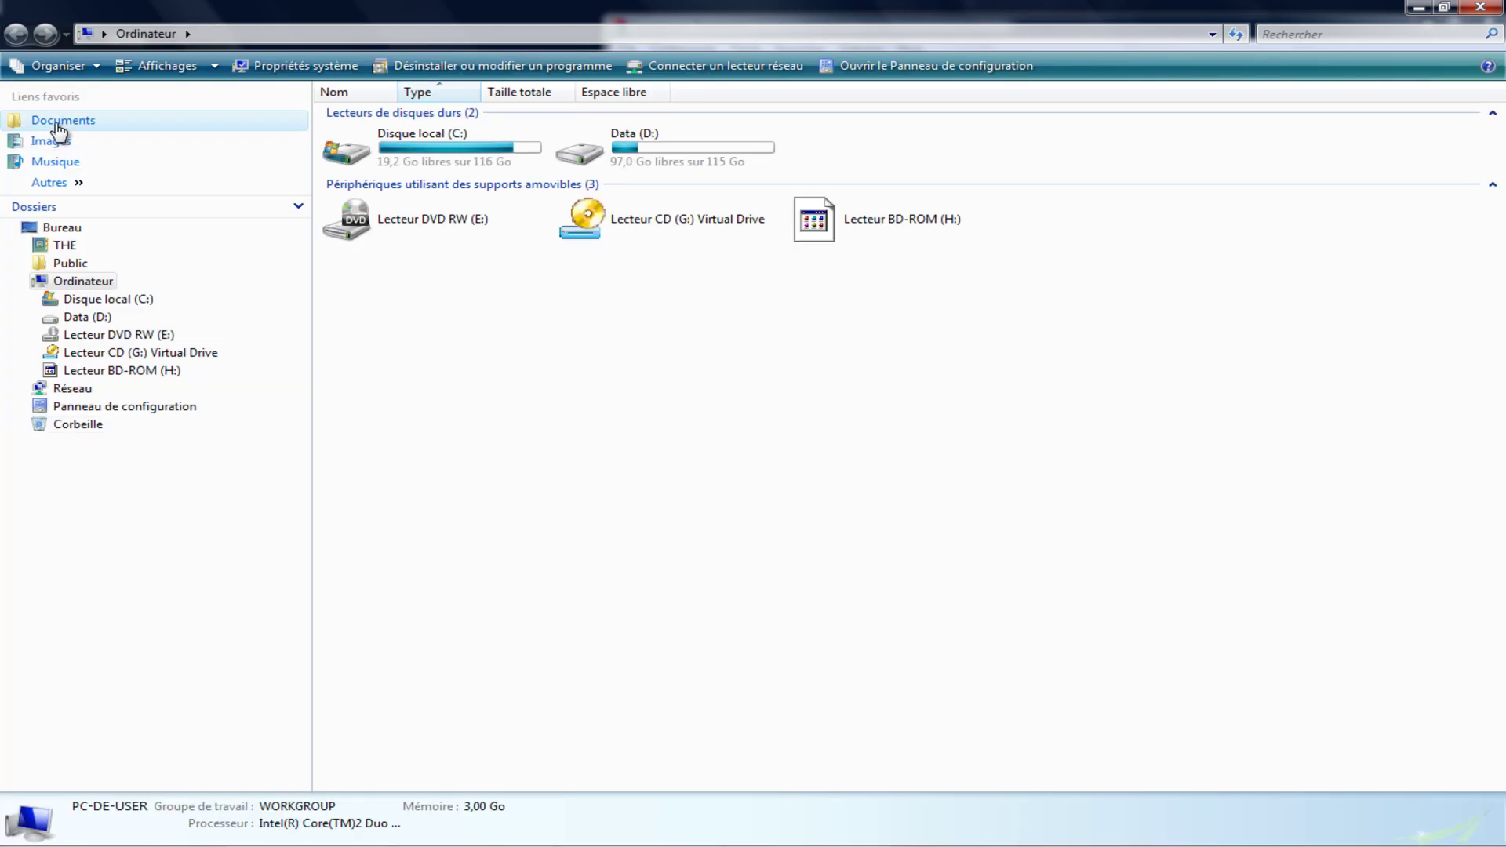
pyautogui.click(63, 120)
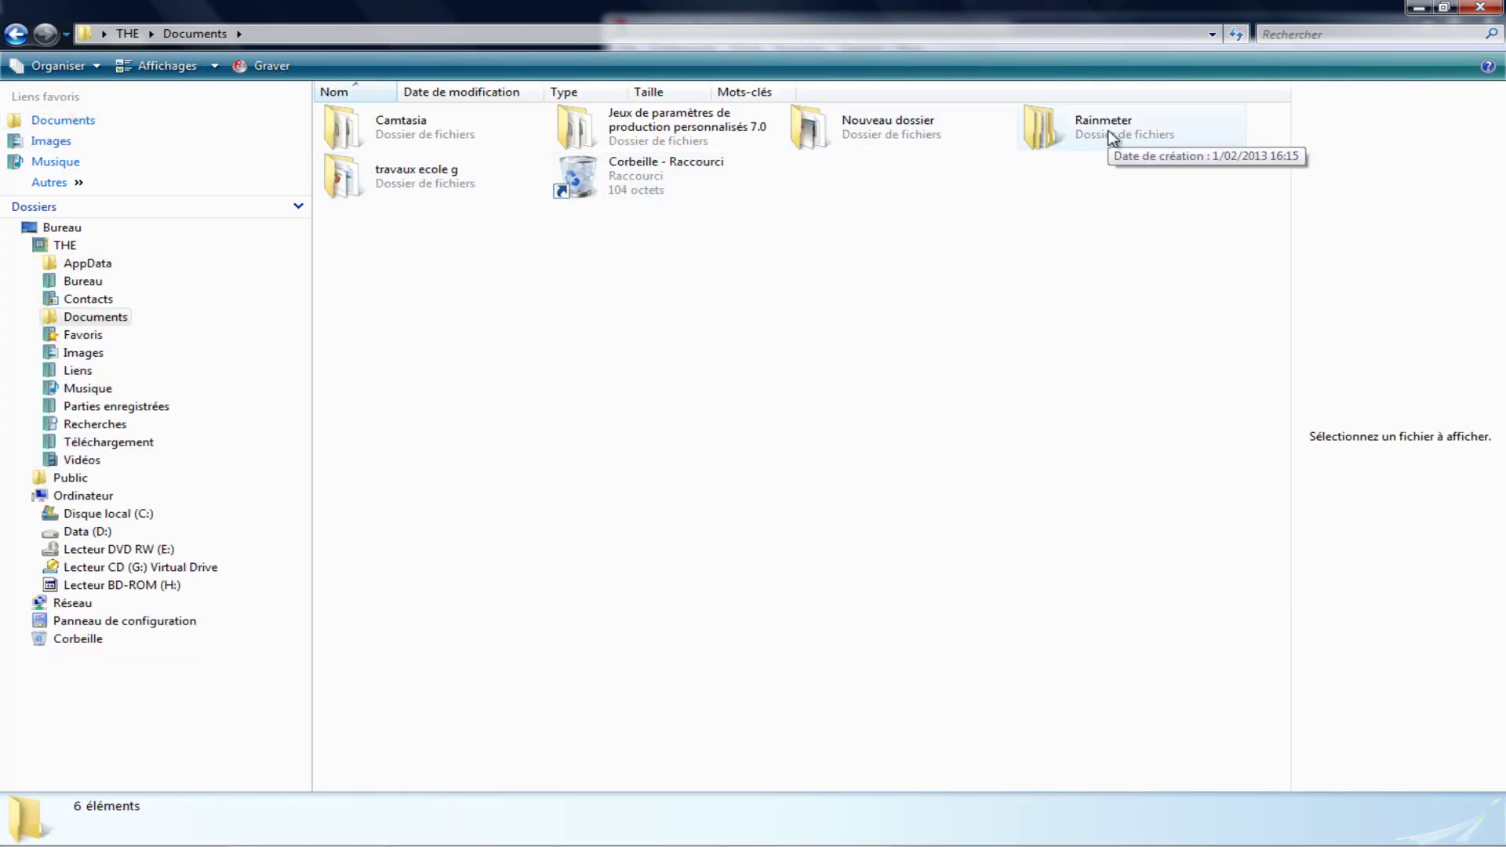
pyautogui.click(1443, 7)
pyautogui.moveTo(853, 65); pyautogui.dragTo(743, 23)
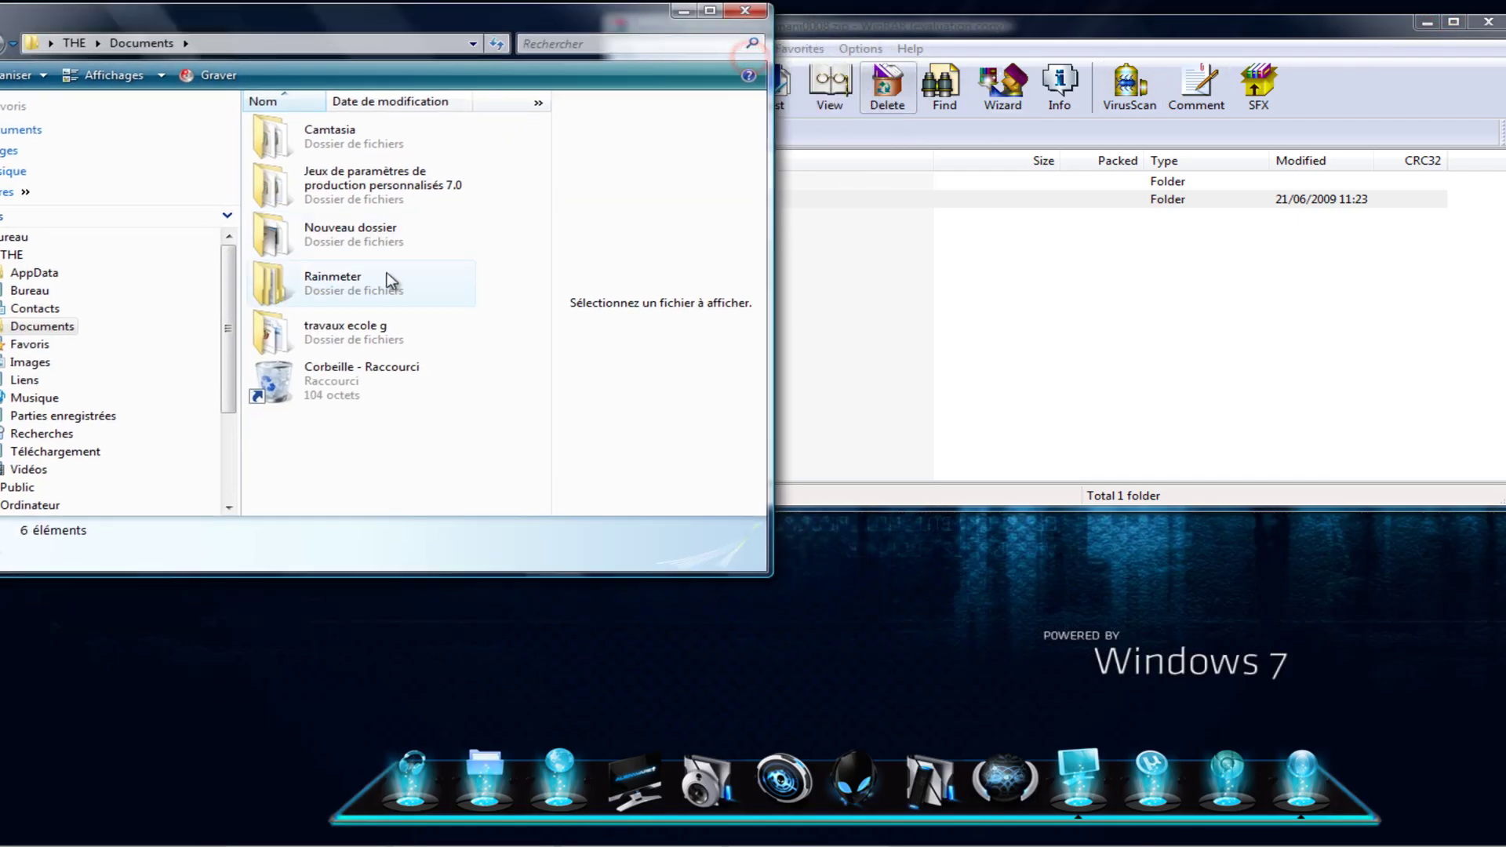
pyautogui.doubleClick(328, 276)
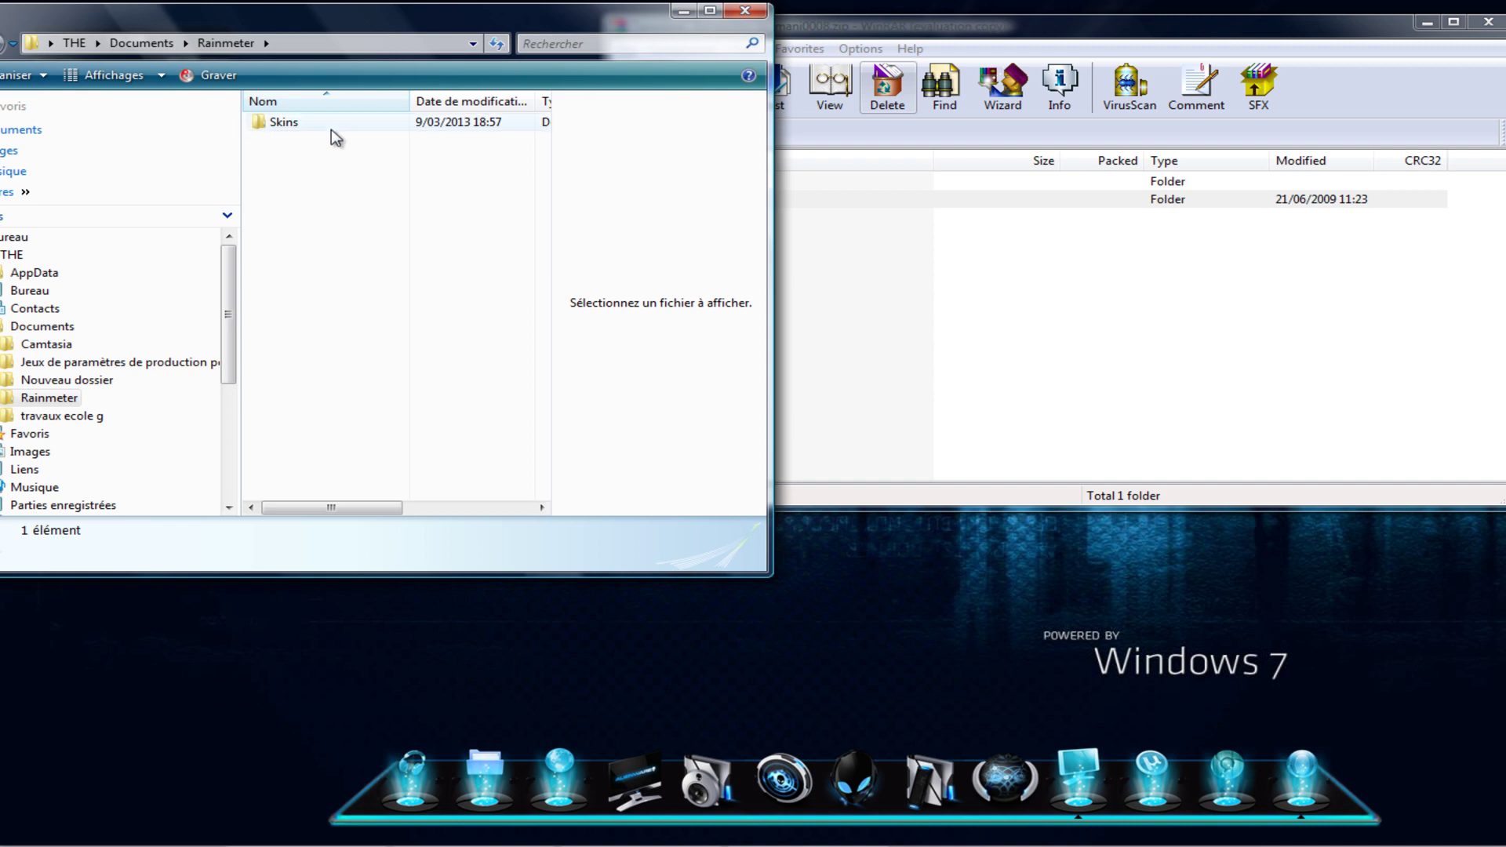
pyautogui.doubleClick(331, 122)
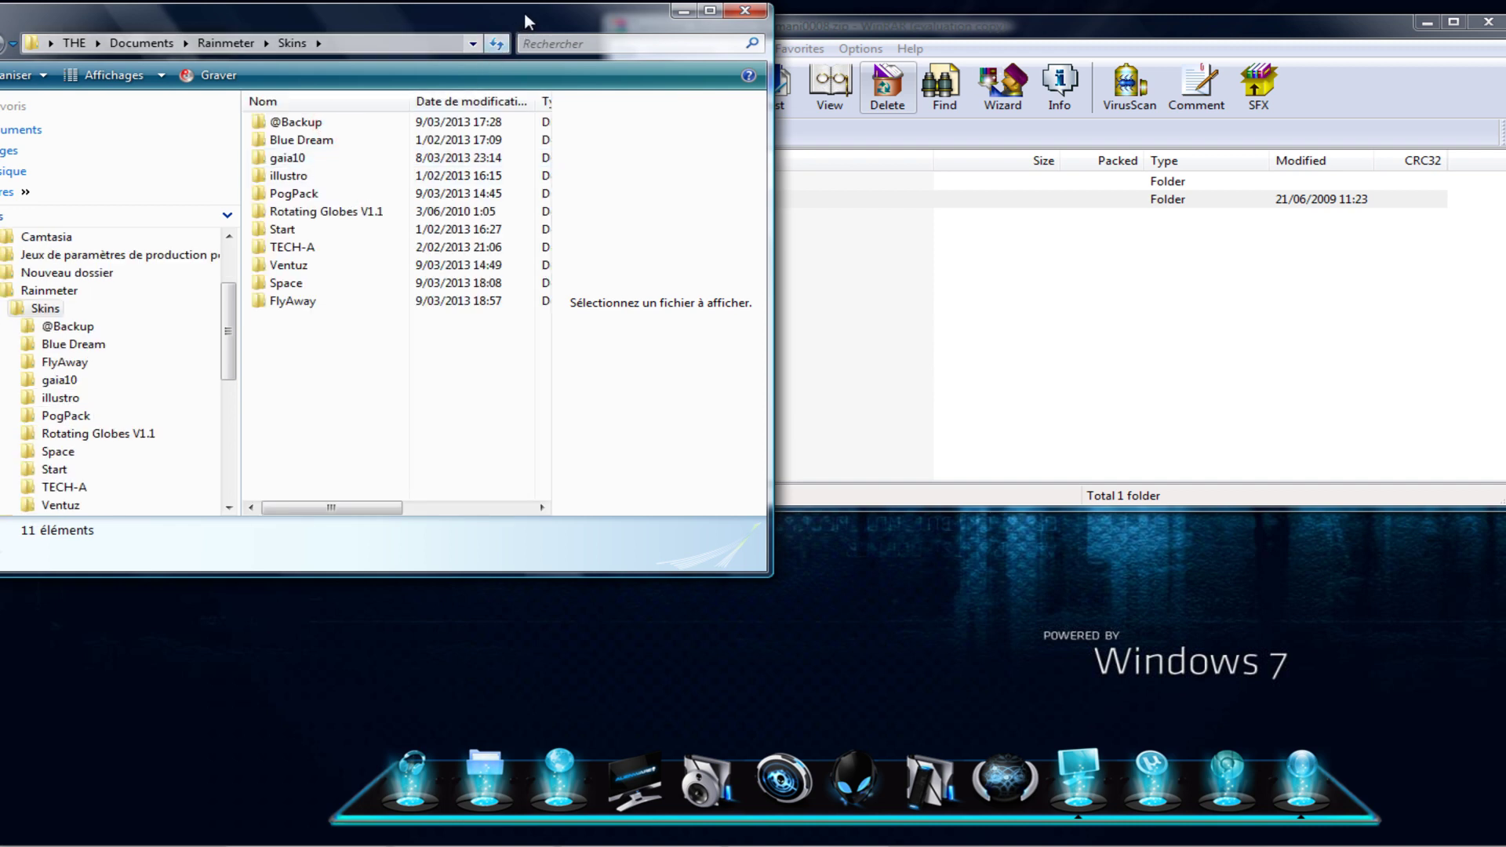
pyautogui.moveTo(524, 17); pyautogui.dragTo(459, 3)
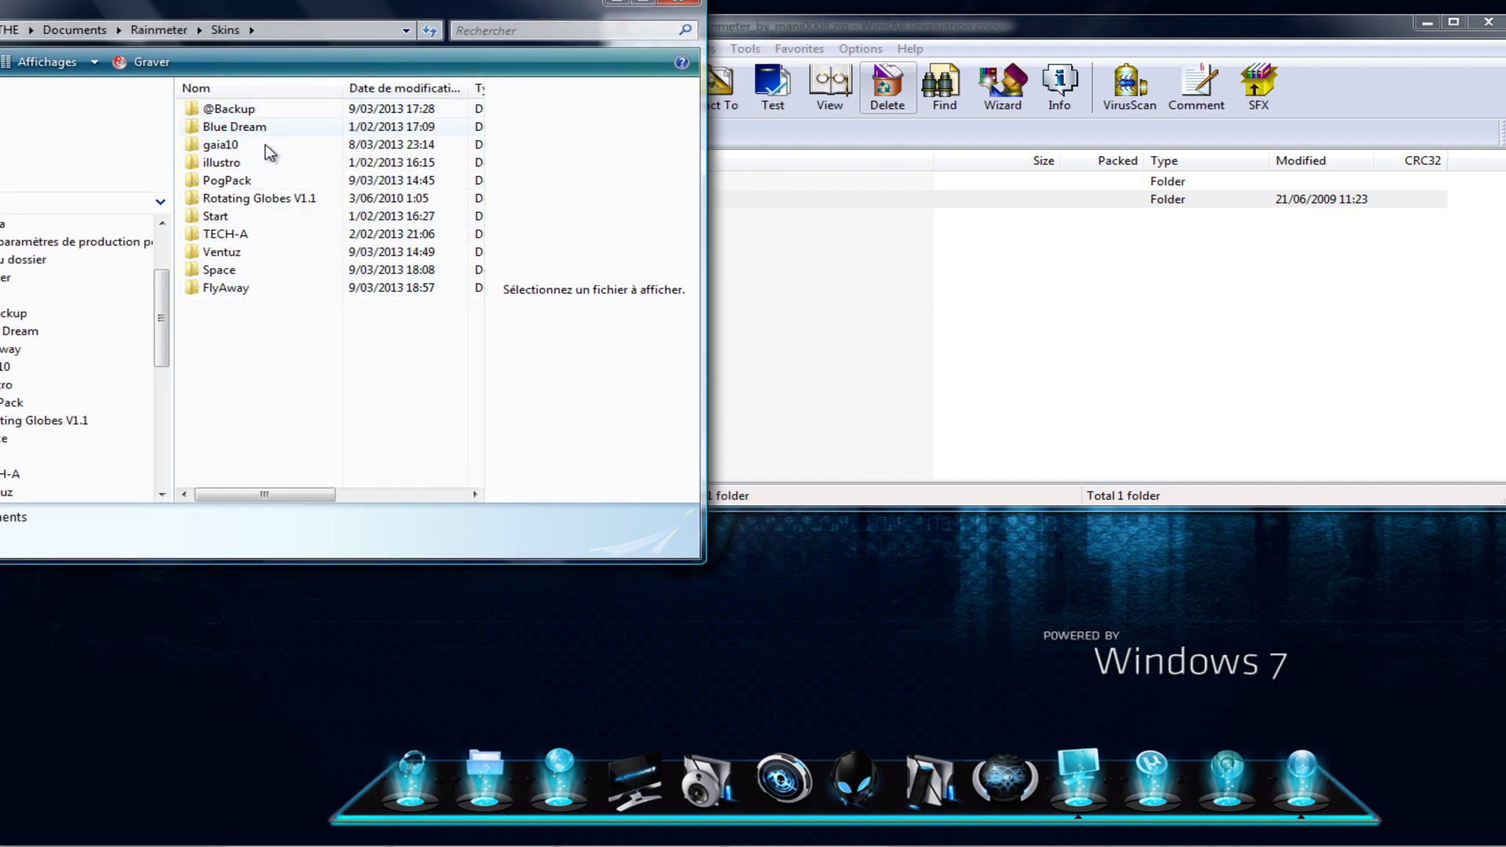
pyautogui.moveTo(1090, 26); pyautogui.dragTo(1208, 12)
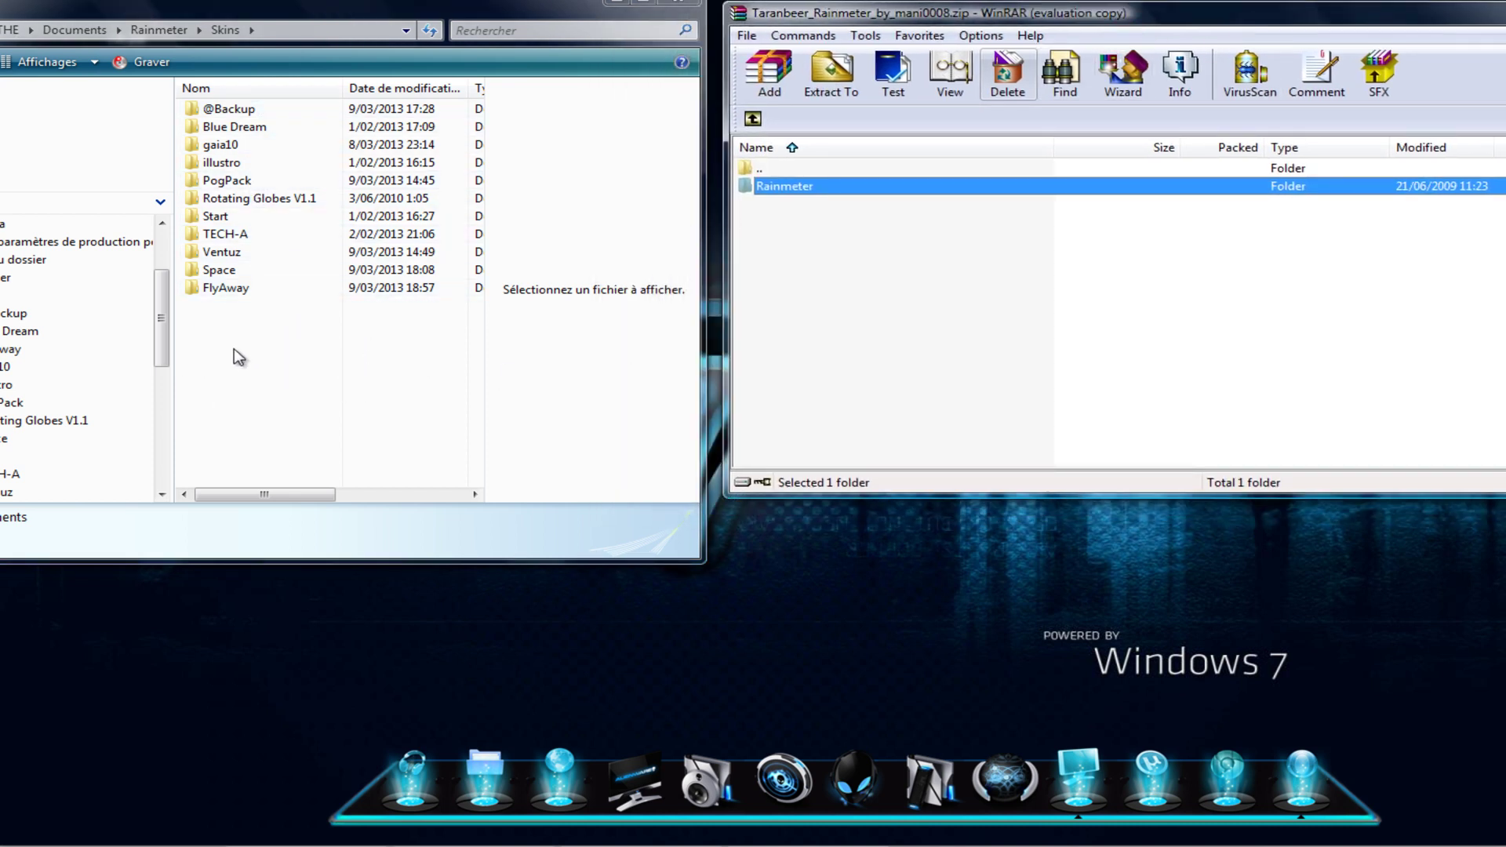
# - Extract the archive's Rainmeter folder into the Skins folder
pyautogui.click(1122, 292)
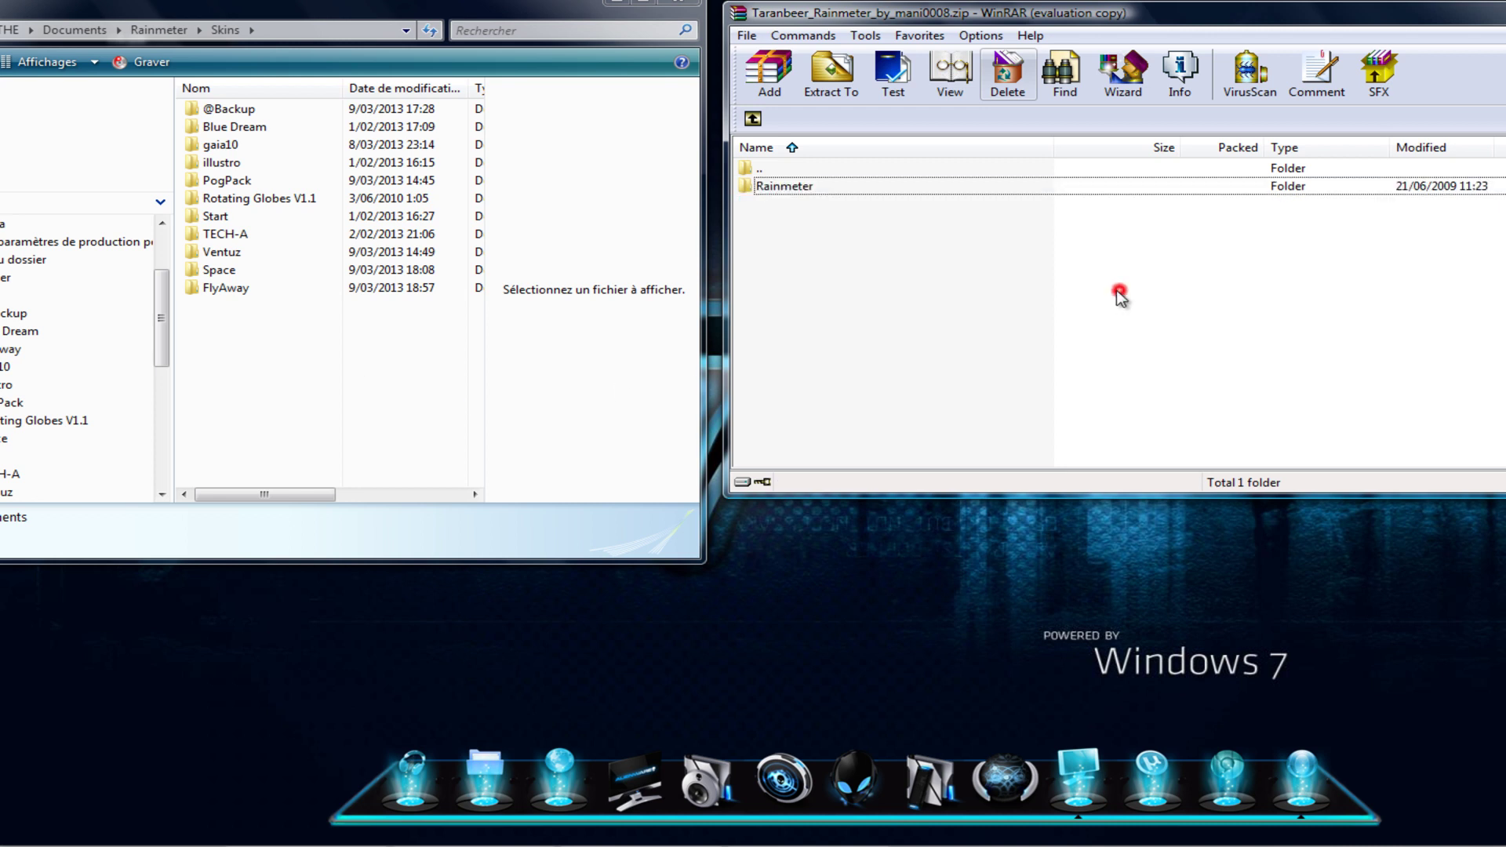
pyautogui.click(891, 185)
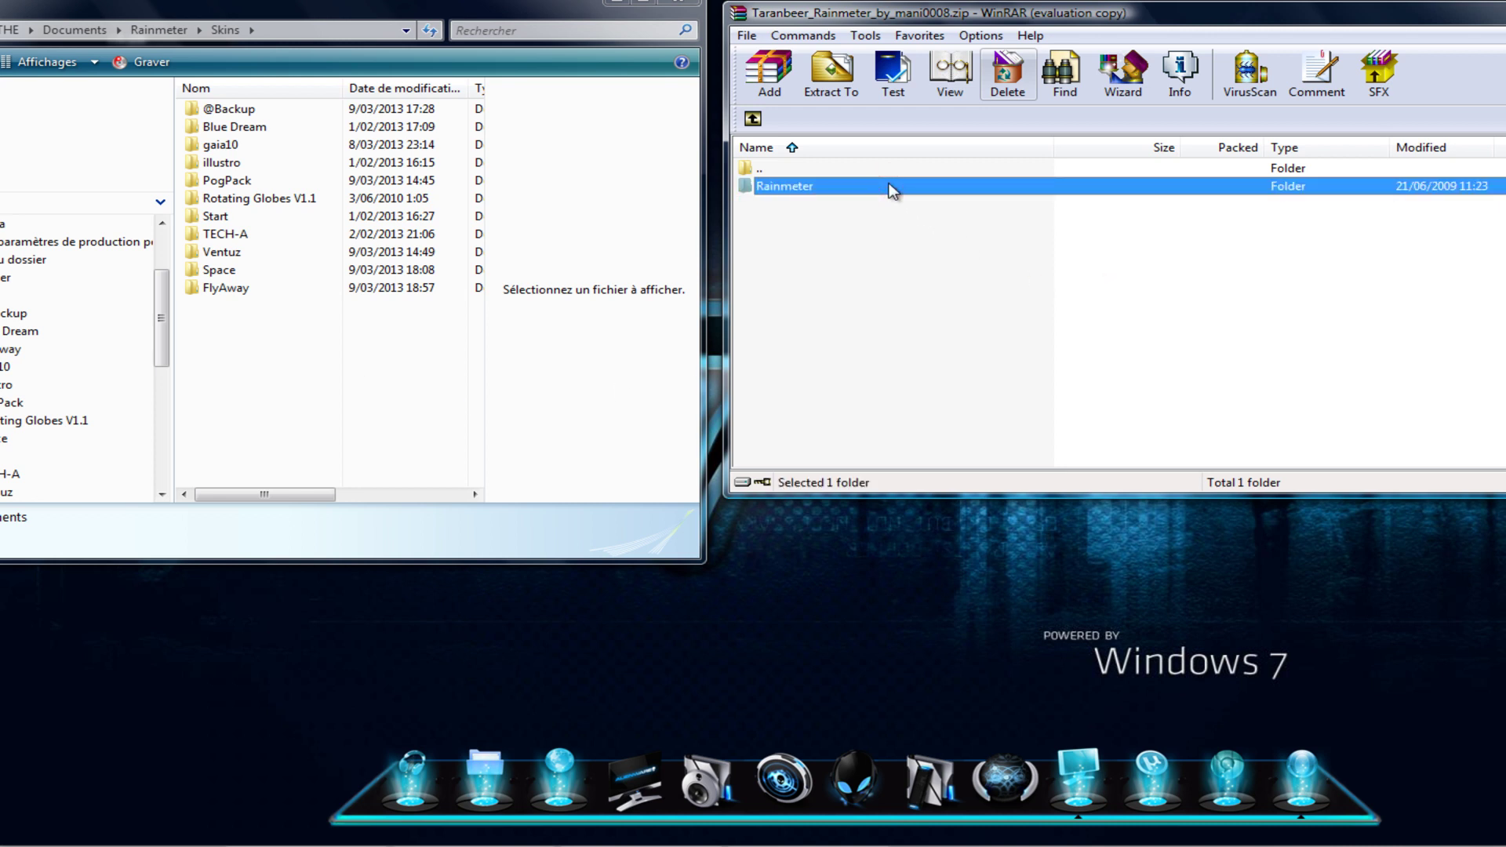
pyautogui.moveTo(860, 282); pyautogui.dragTo(222, 333)
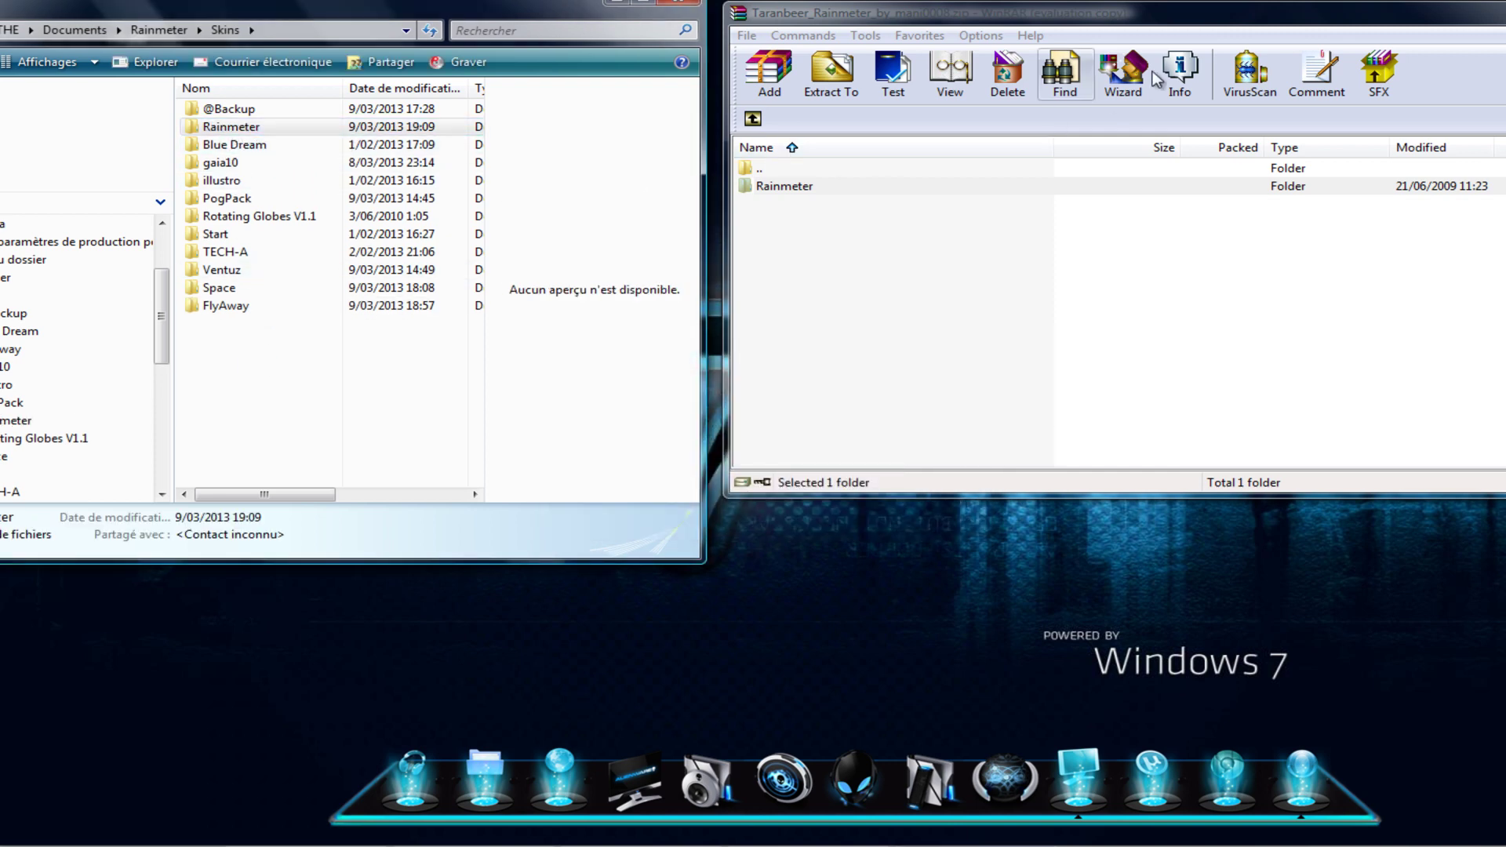
# - Clear the WinRAR and Skins folder windows off the desktop
pyautogui.moveTo(1161, 13); pyautogui.dragTo(446, 81)
pyautogui.click(894, 77)
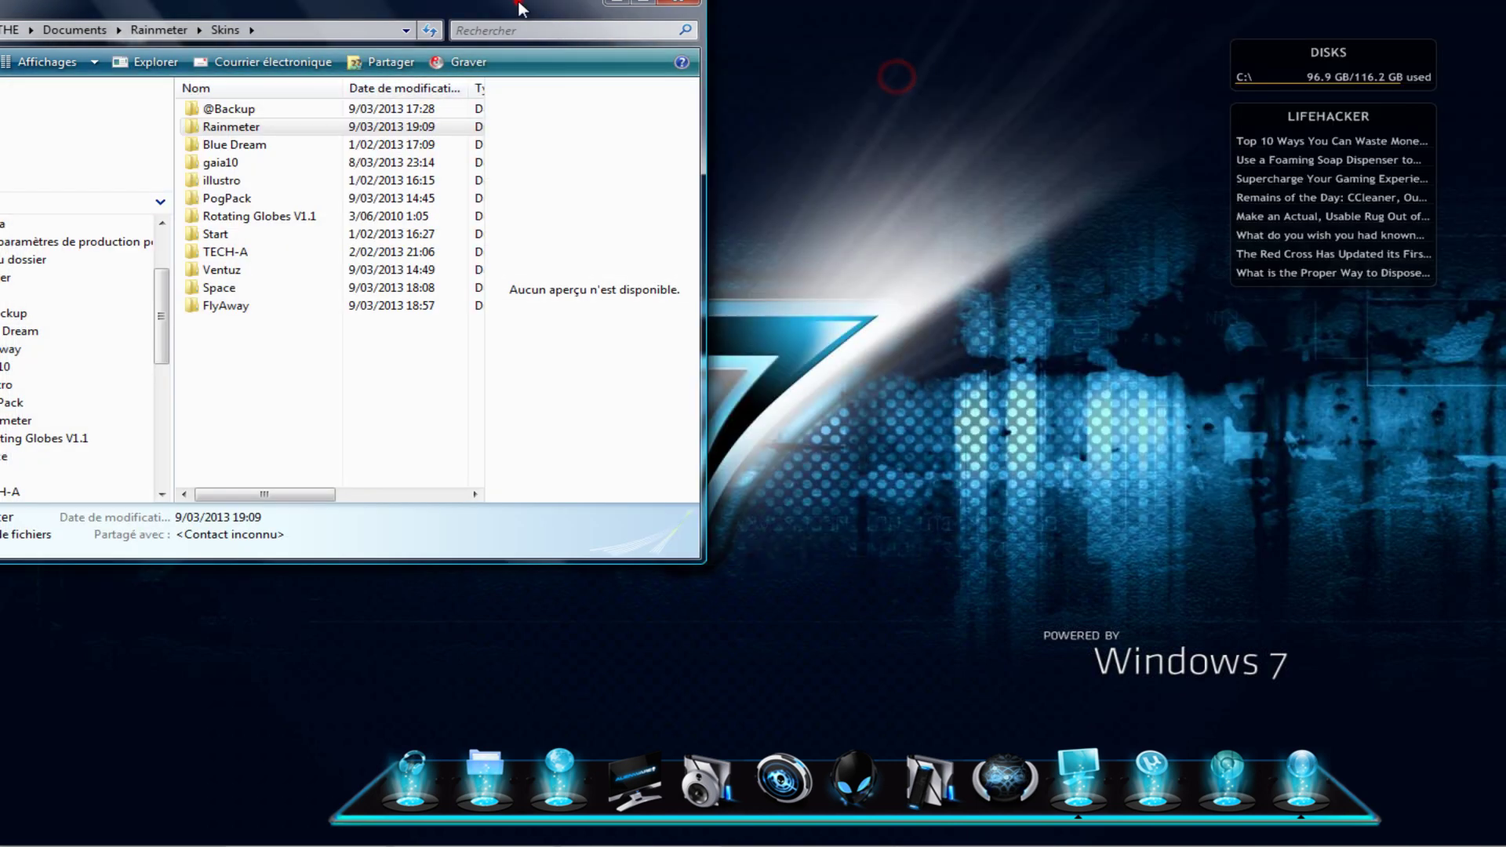
pyautogui.moveTo(622, 2); pyautogui.dragTo(751, 75)
pyautogui.click(825, 77)
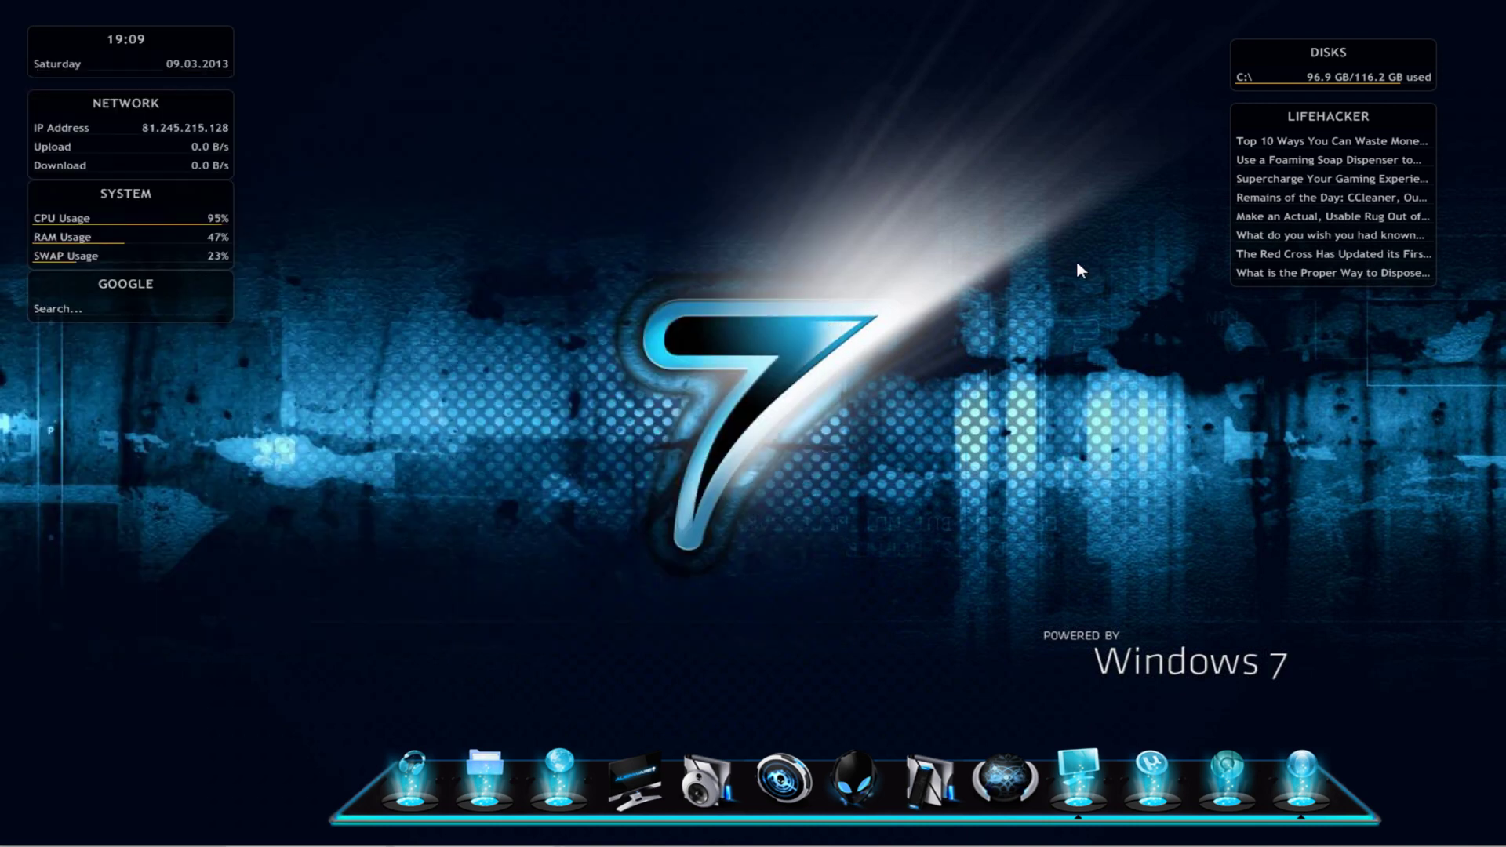
# - Open the Rainmeter skin manager from the illustro Feeds skin on the desktop
pyautogui.rightClick(1299, 155)
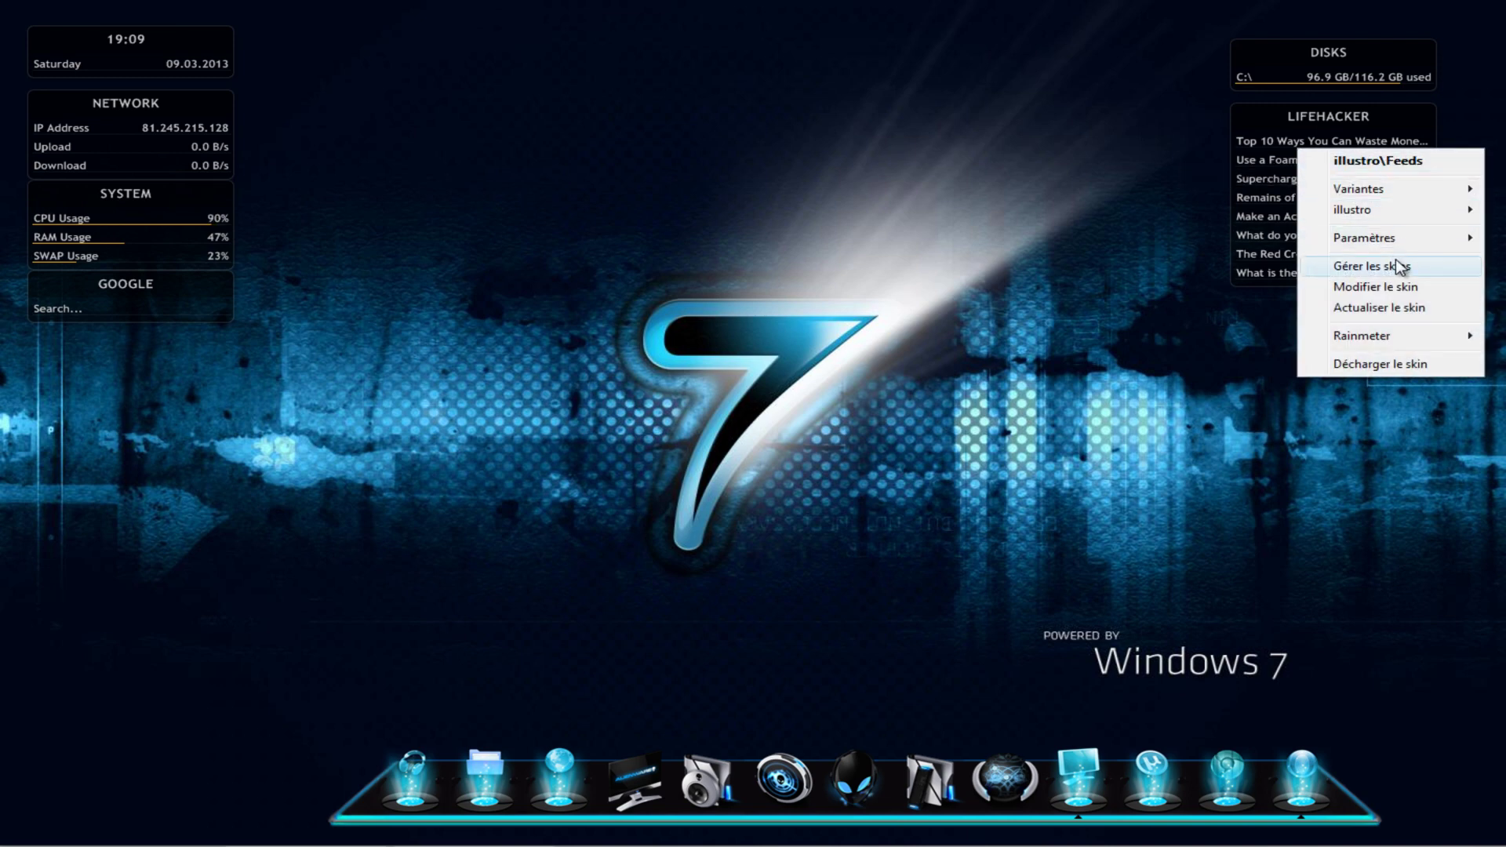
pyautogui.moveTo(1405, 333)
pyautogui.click(1203, 329)
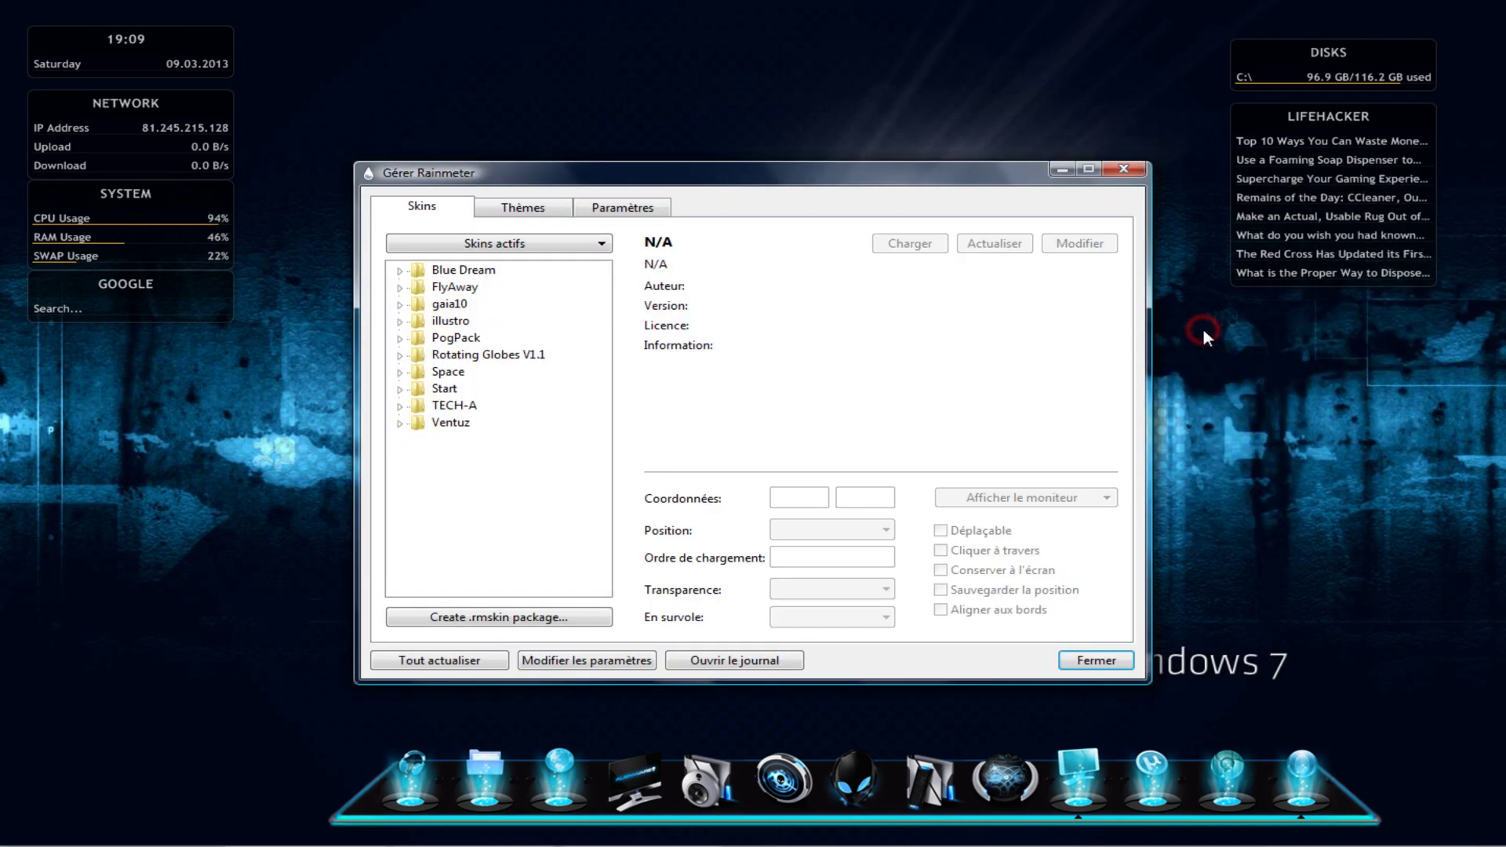
# - Refresh all skins in the Rainmeter manager to pick up the newly extracted folder
pyautogui.moveTo(1342, 839)
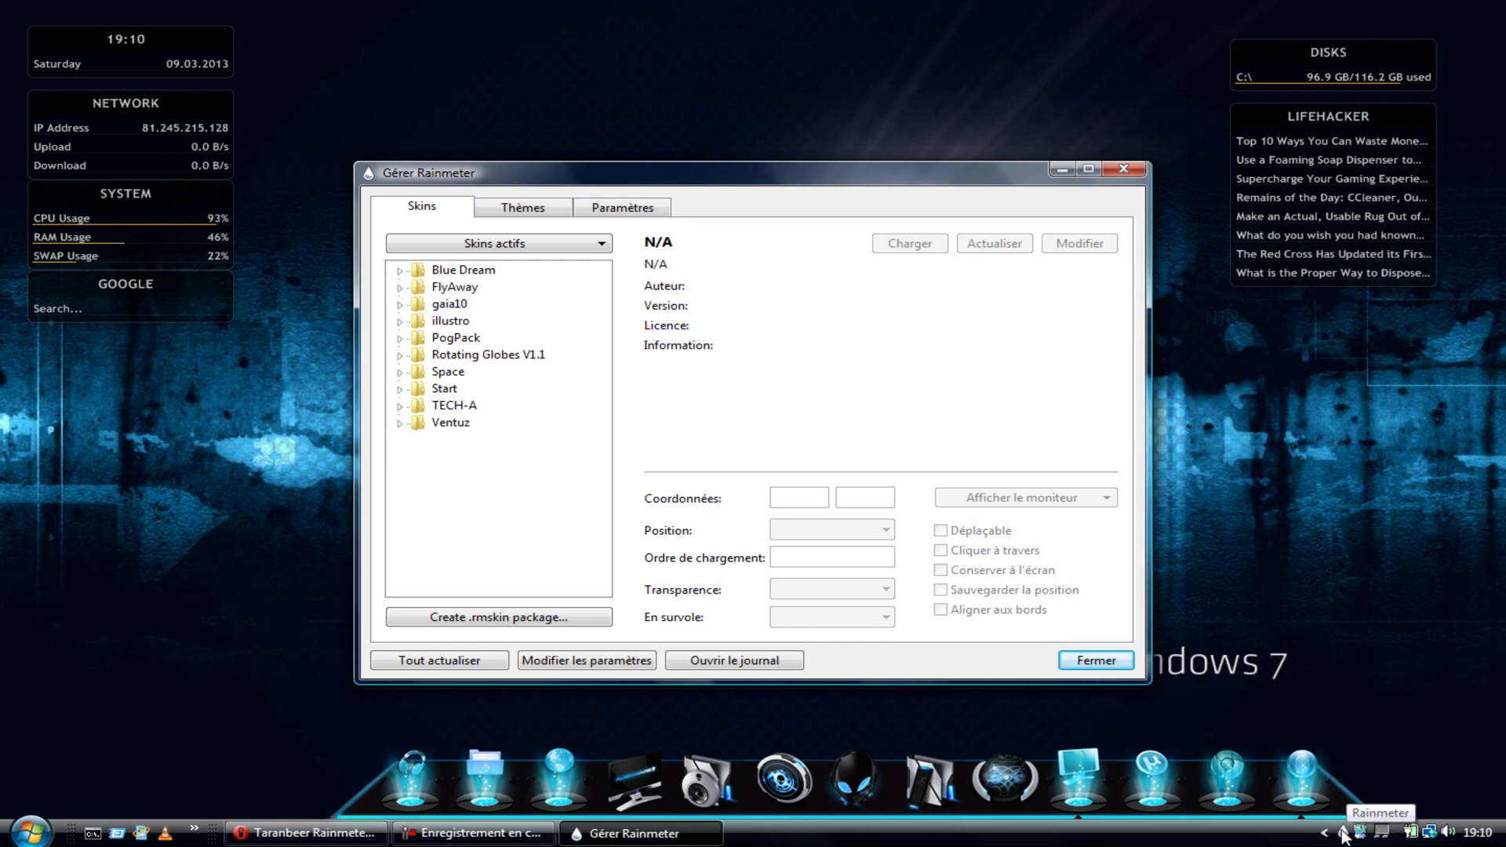
pyautogui.moveTo(665, 182); pyautogui.dragTo(637, 101)
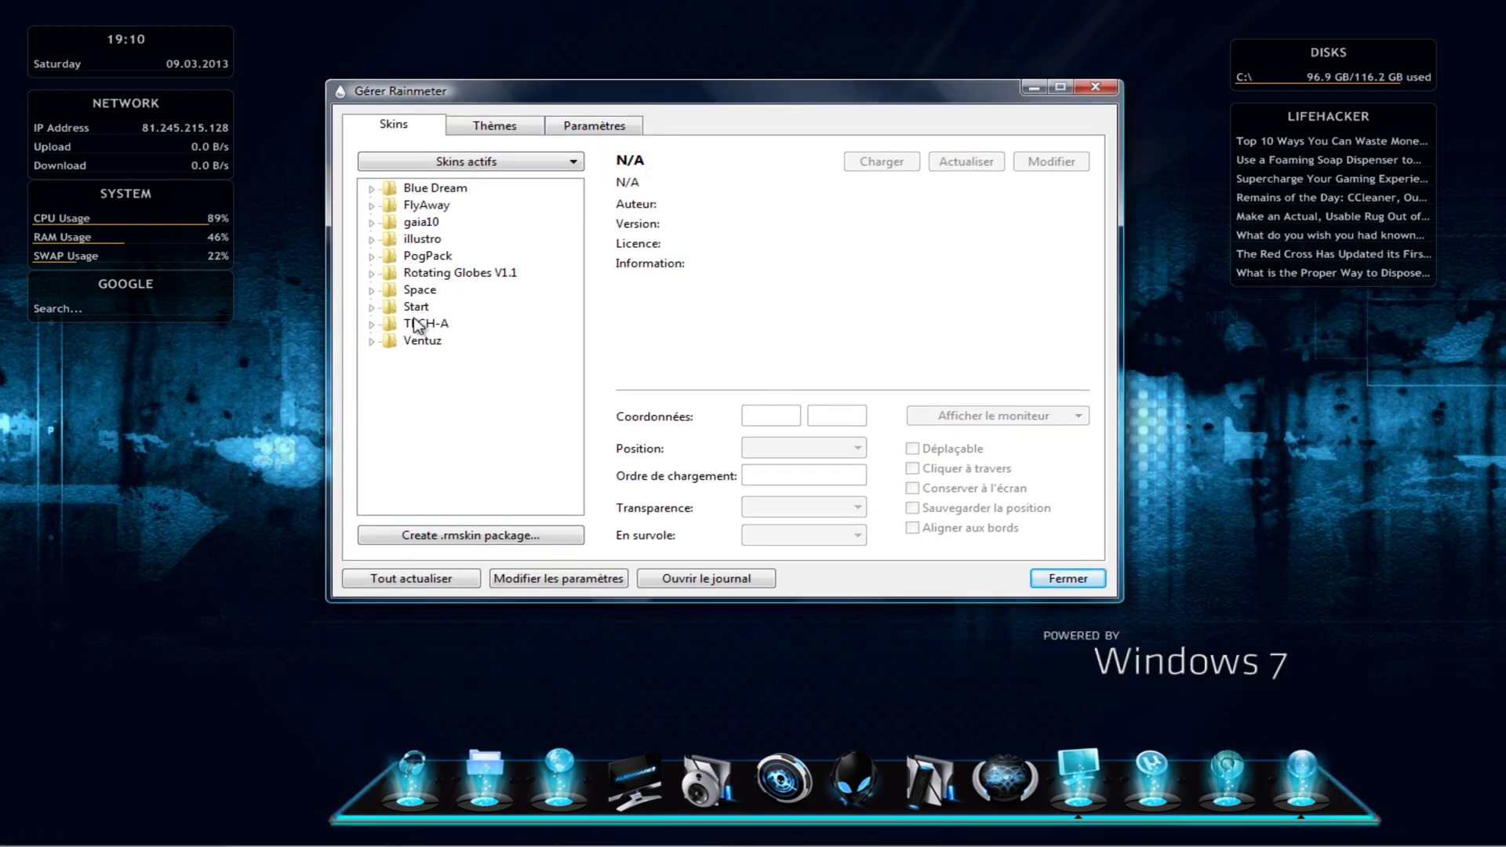
pyautogui.click(406, 581)
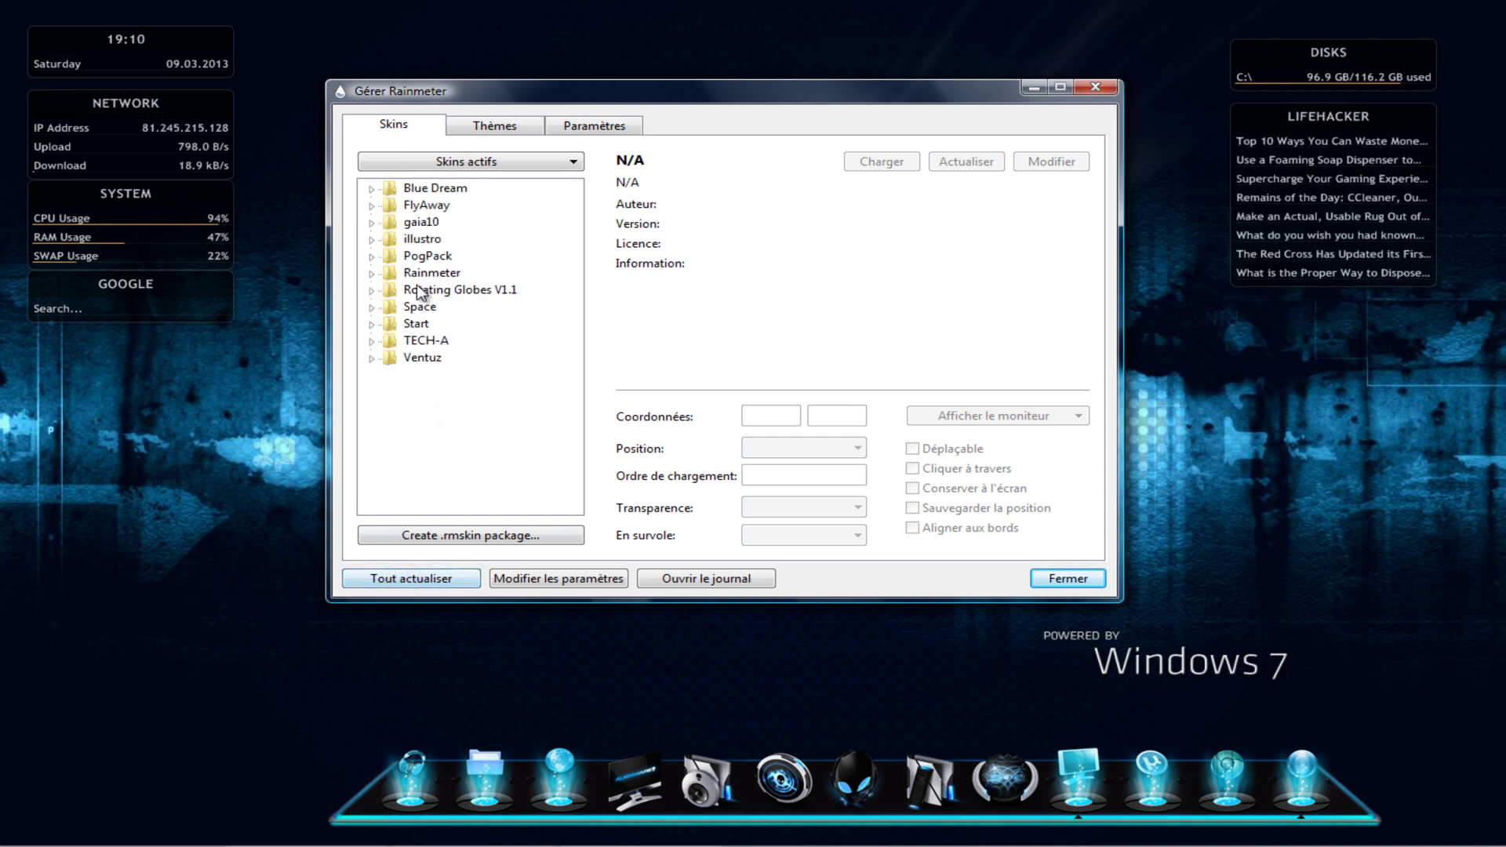
# - Load Clock&Date-White.ini from the Rainmeter\Clock & Date folder and place it at the upper centre of the desktop
pyautogui.click(417, 274)
pyautogui.click(372, 274)
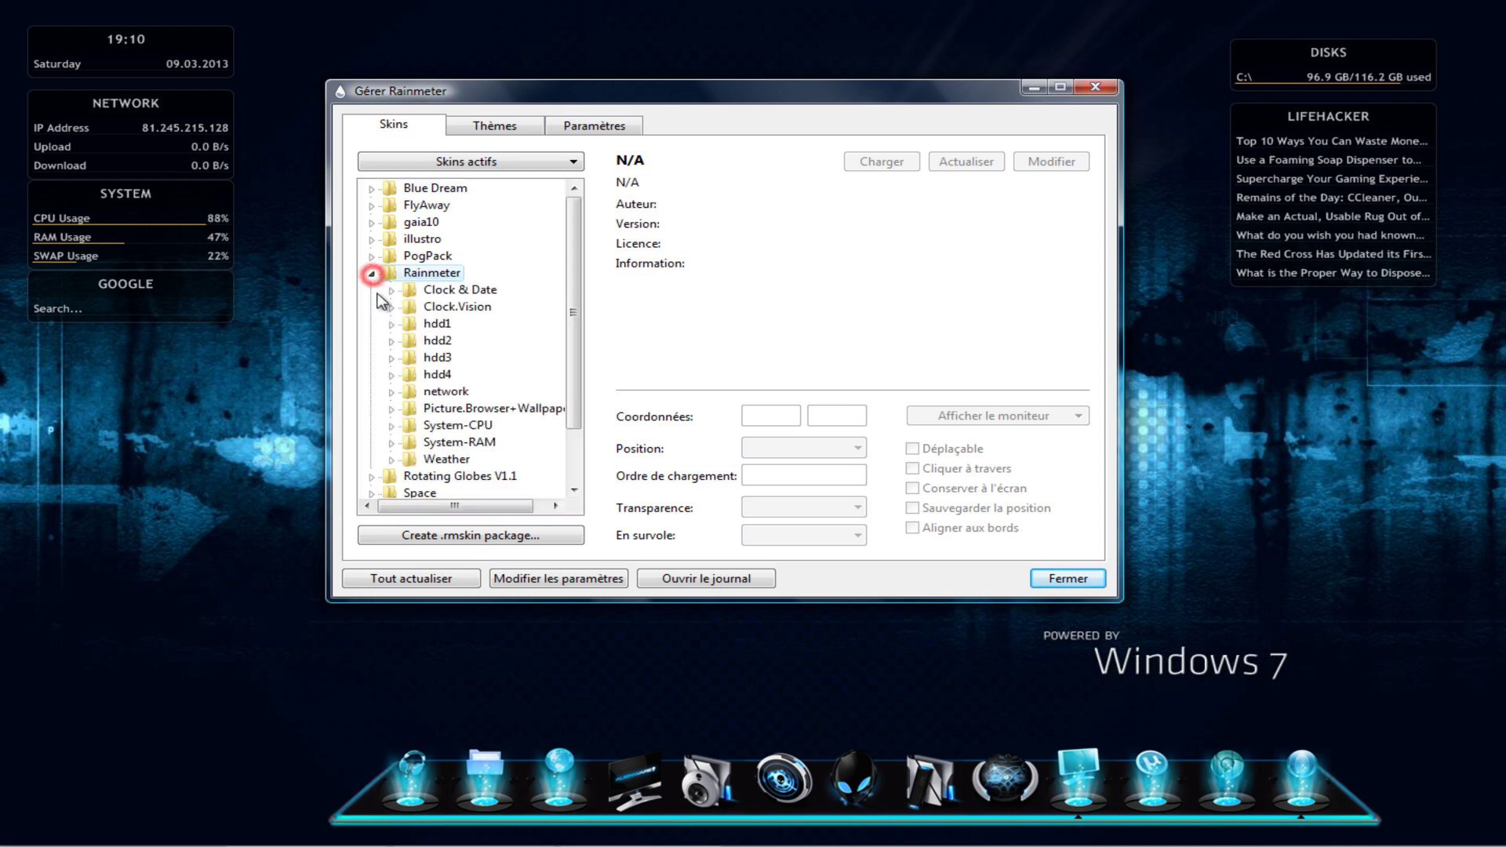
pyautogui.click(391, 290)
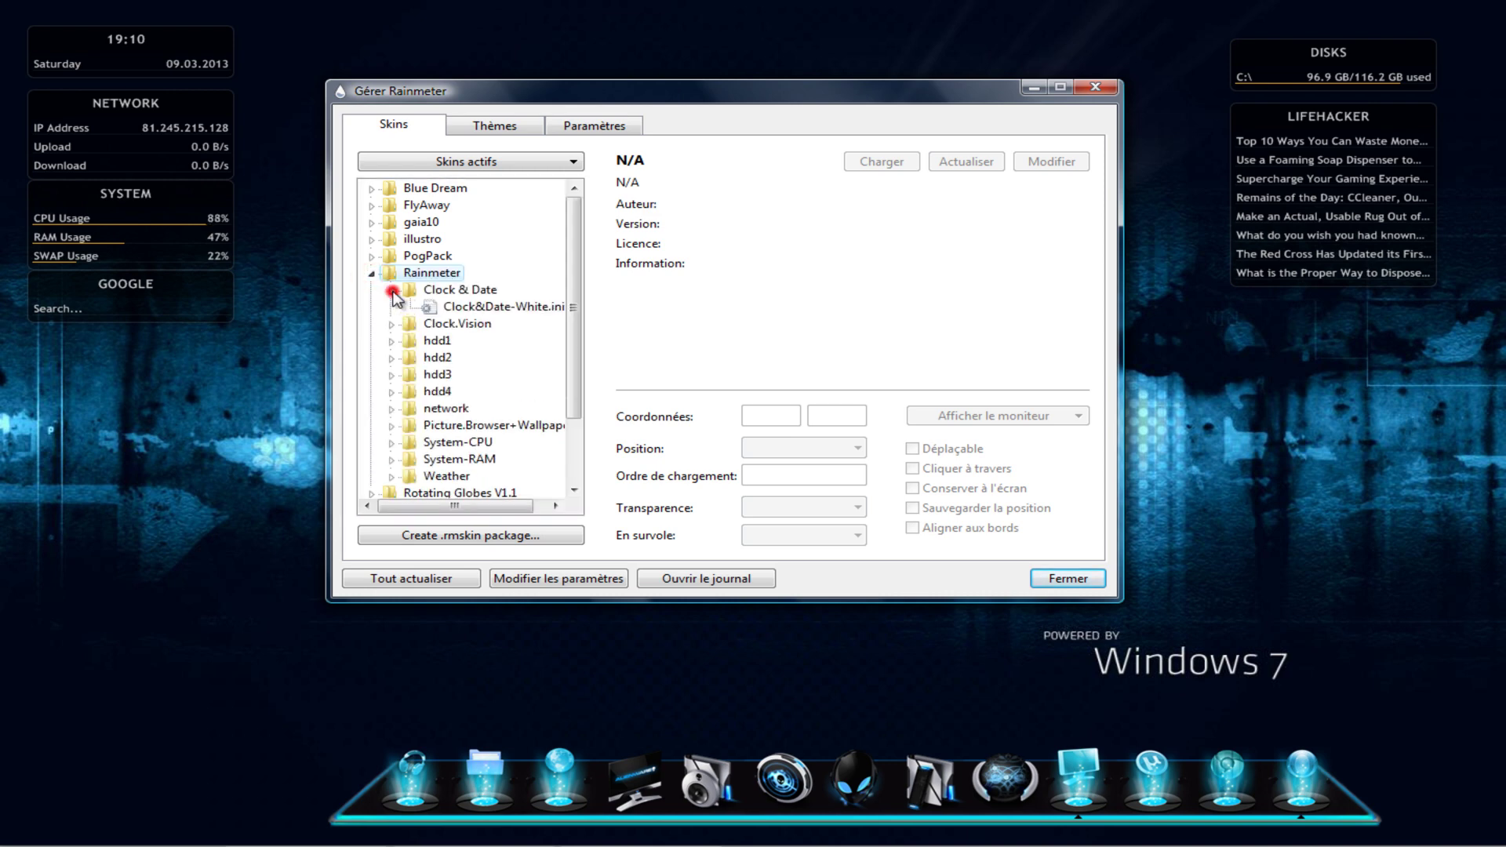
pyautogui.doubleClick(465, 307)
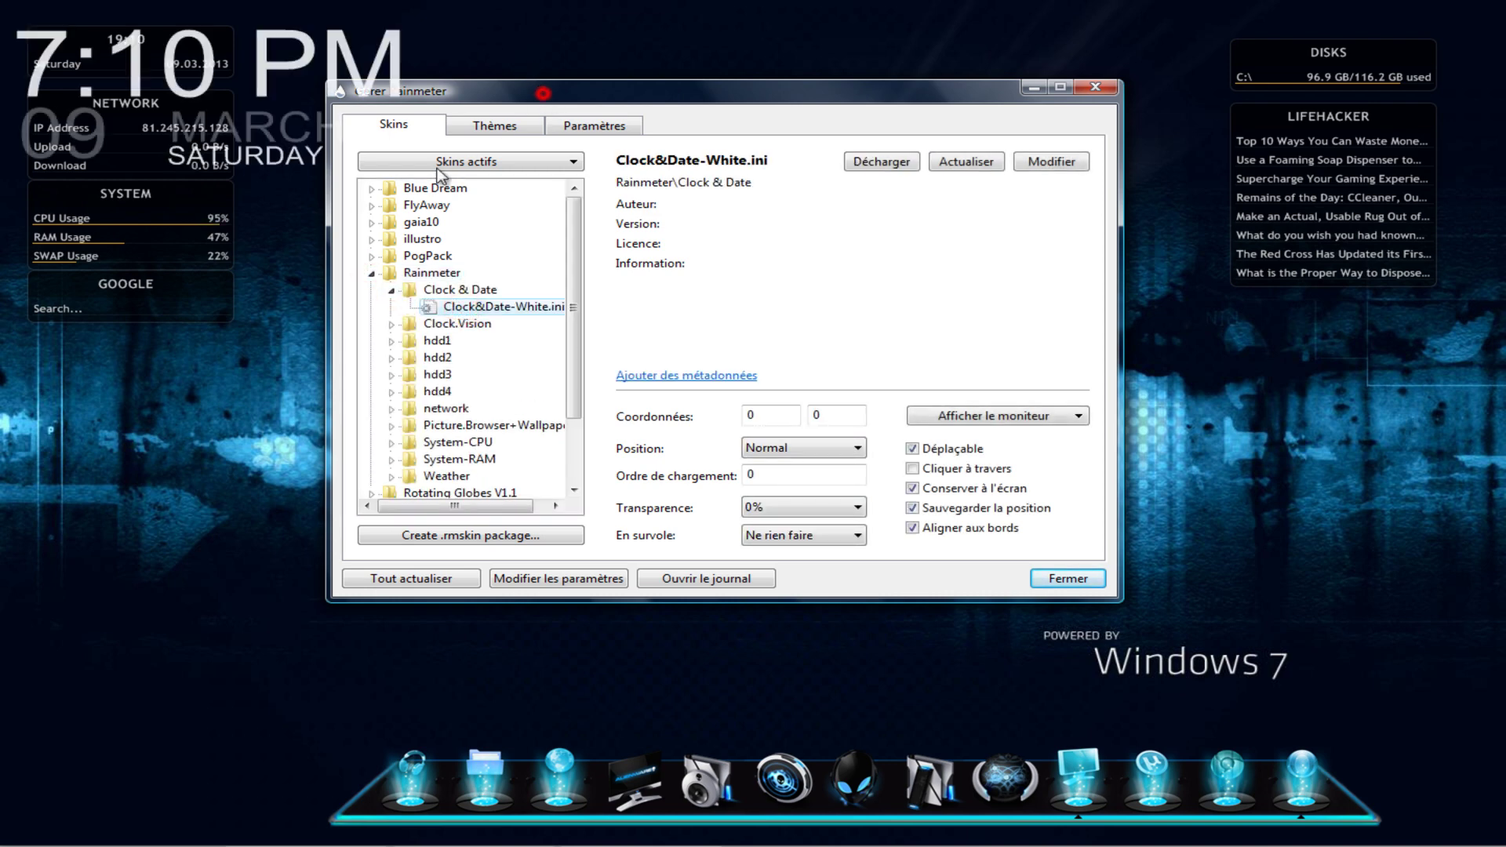
pyautogui.moveTo(542, 93); pyautogui.dragTo(366, 220)
pyautogui.moveTo(288, 76); pyautogui.dragTo(739, 76)
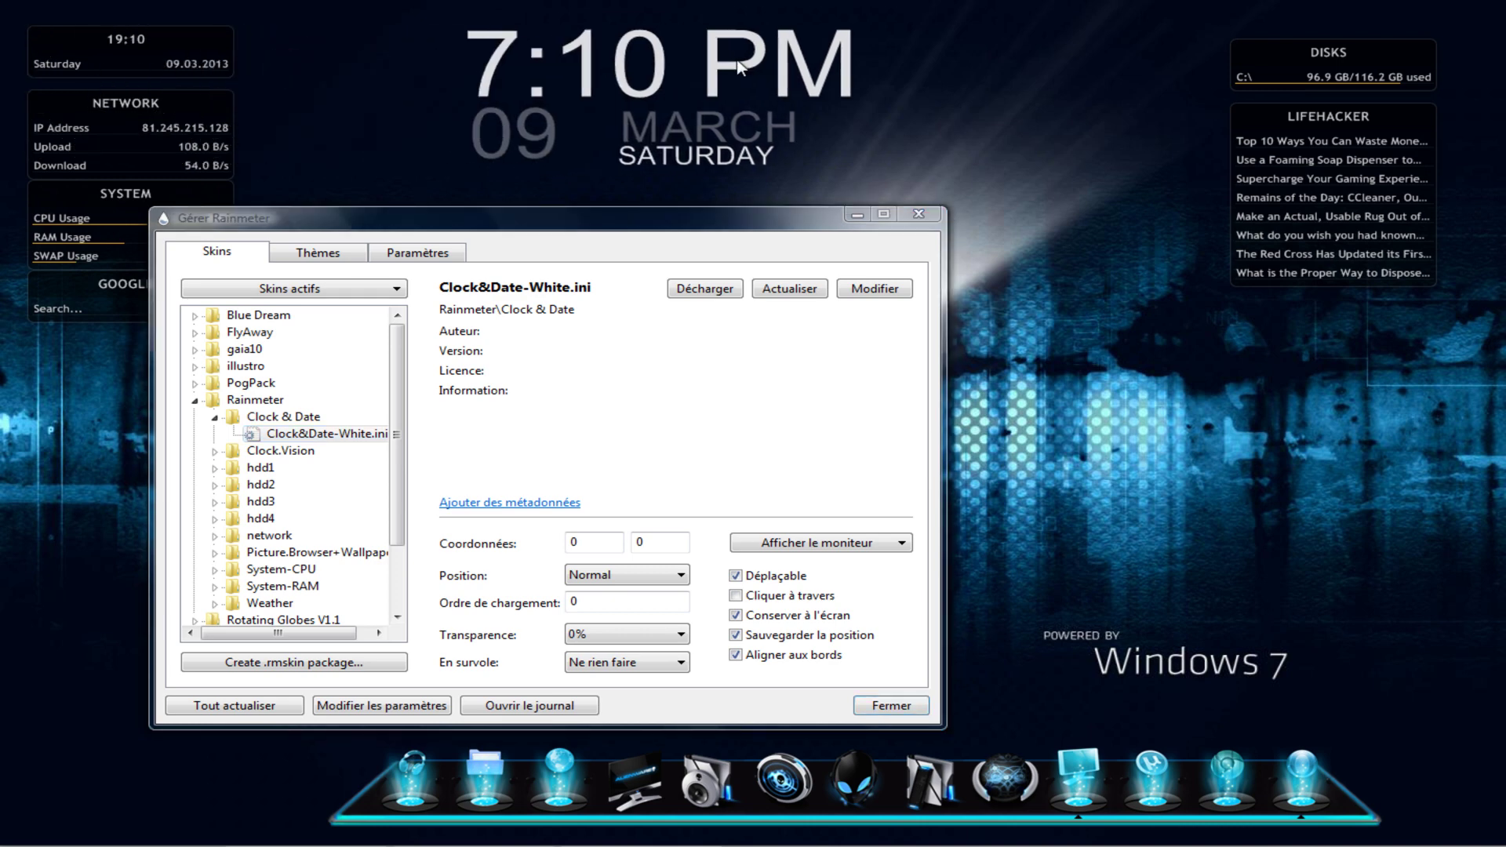
# - Load HDD2.ini from the Rainmeter\hdd2 folder and place the disk meter just below the large clock, at about 489, 185
pyautogui.click(647, 222)
pyautogui.moveTo(647, 222); pyautogui.dragTo(855, 30)
pyautogui.moveTo(673, 263); pyautogui.dragTo(673, 292)
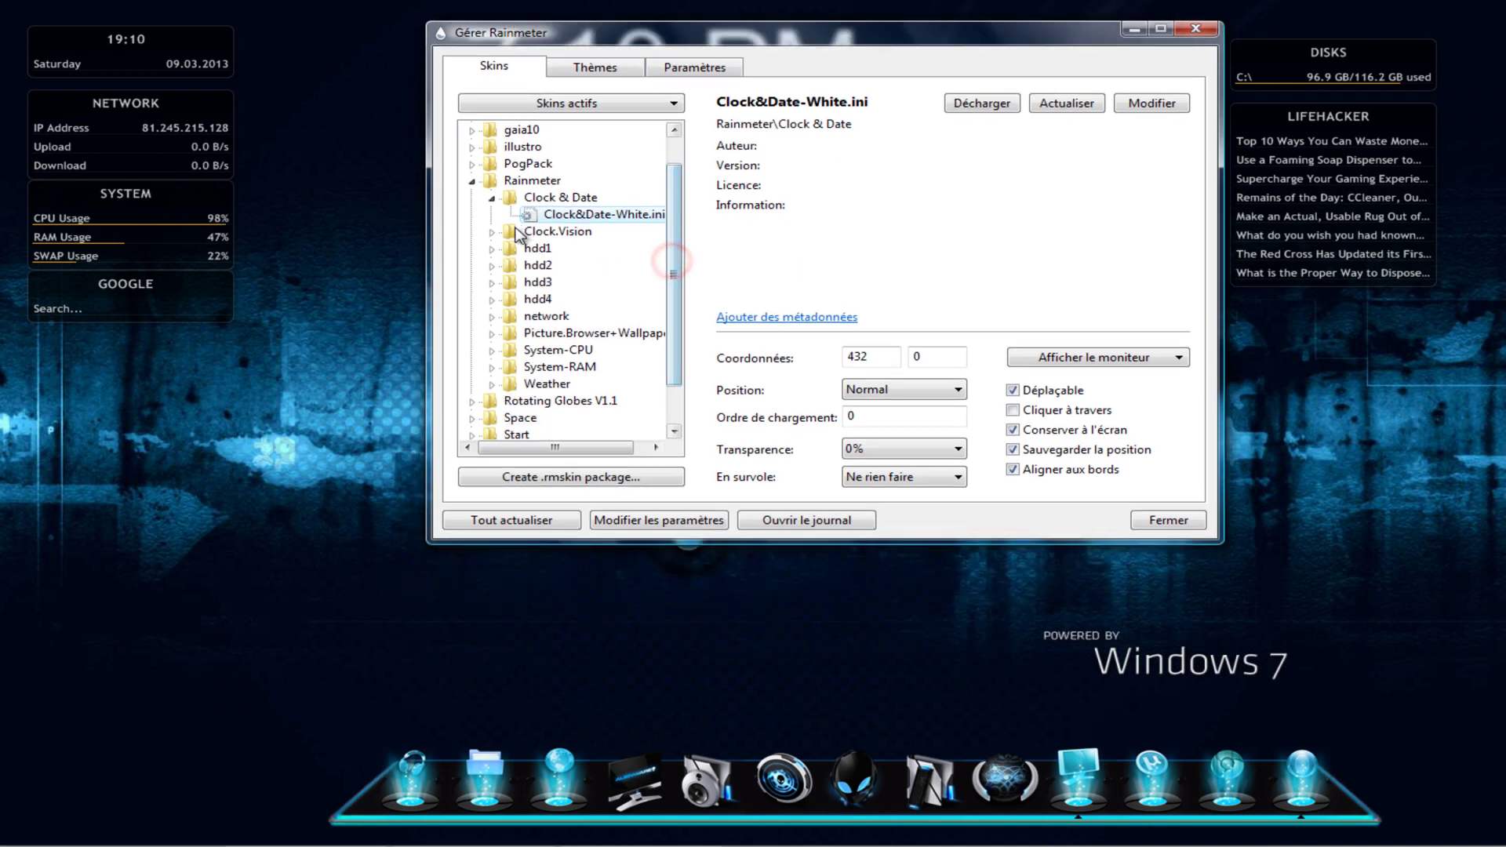
pyautogui.click(492, 265)
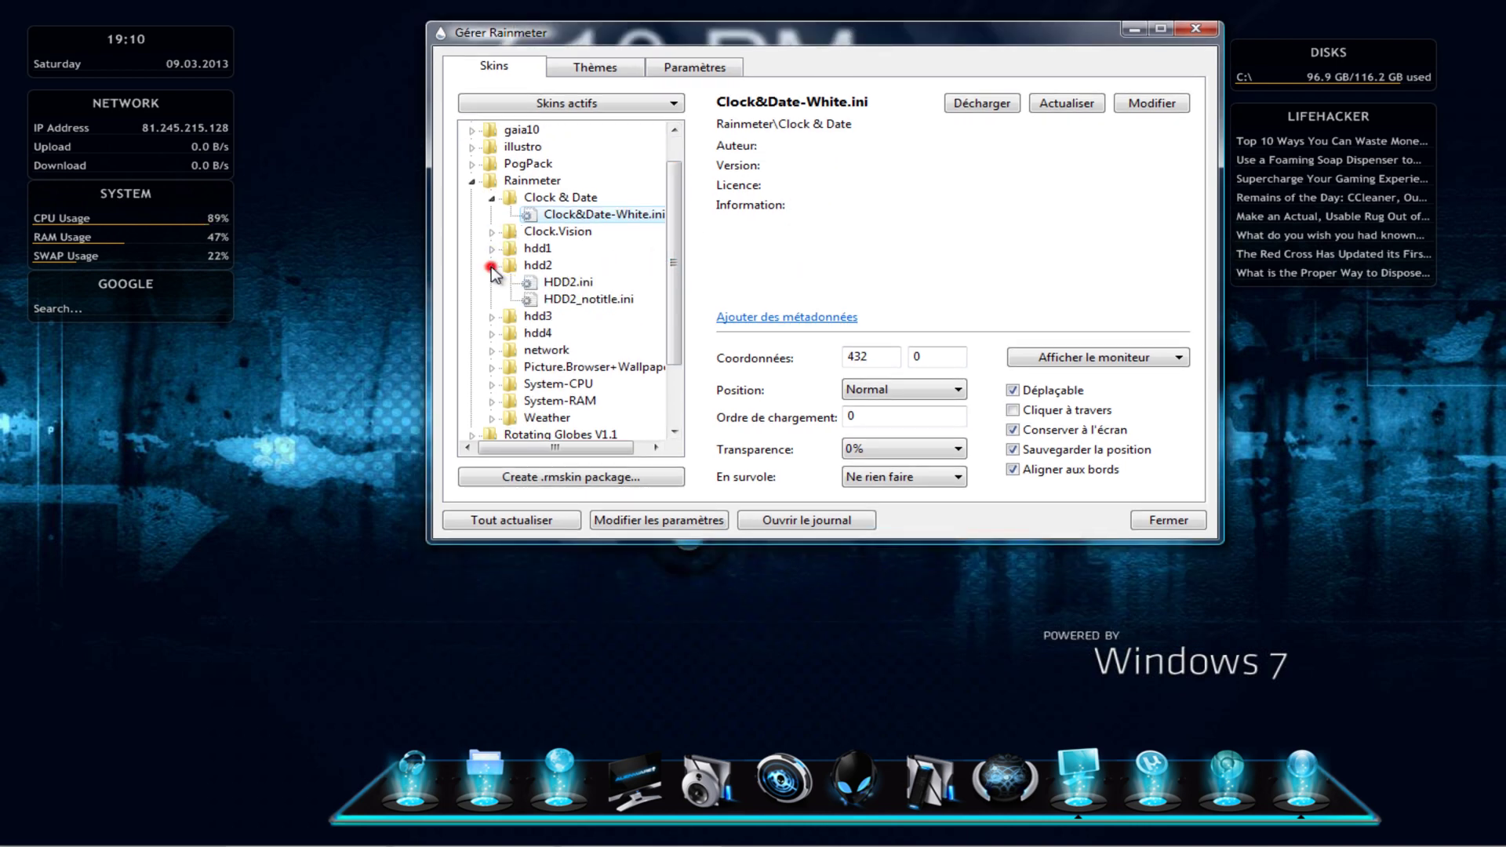
pyautogui.click(558, 282)
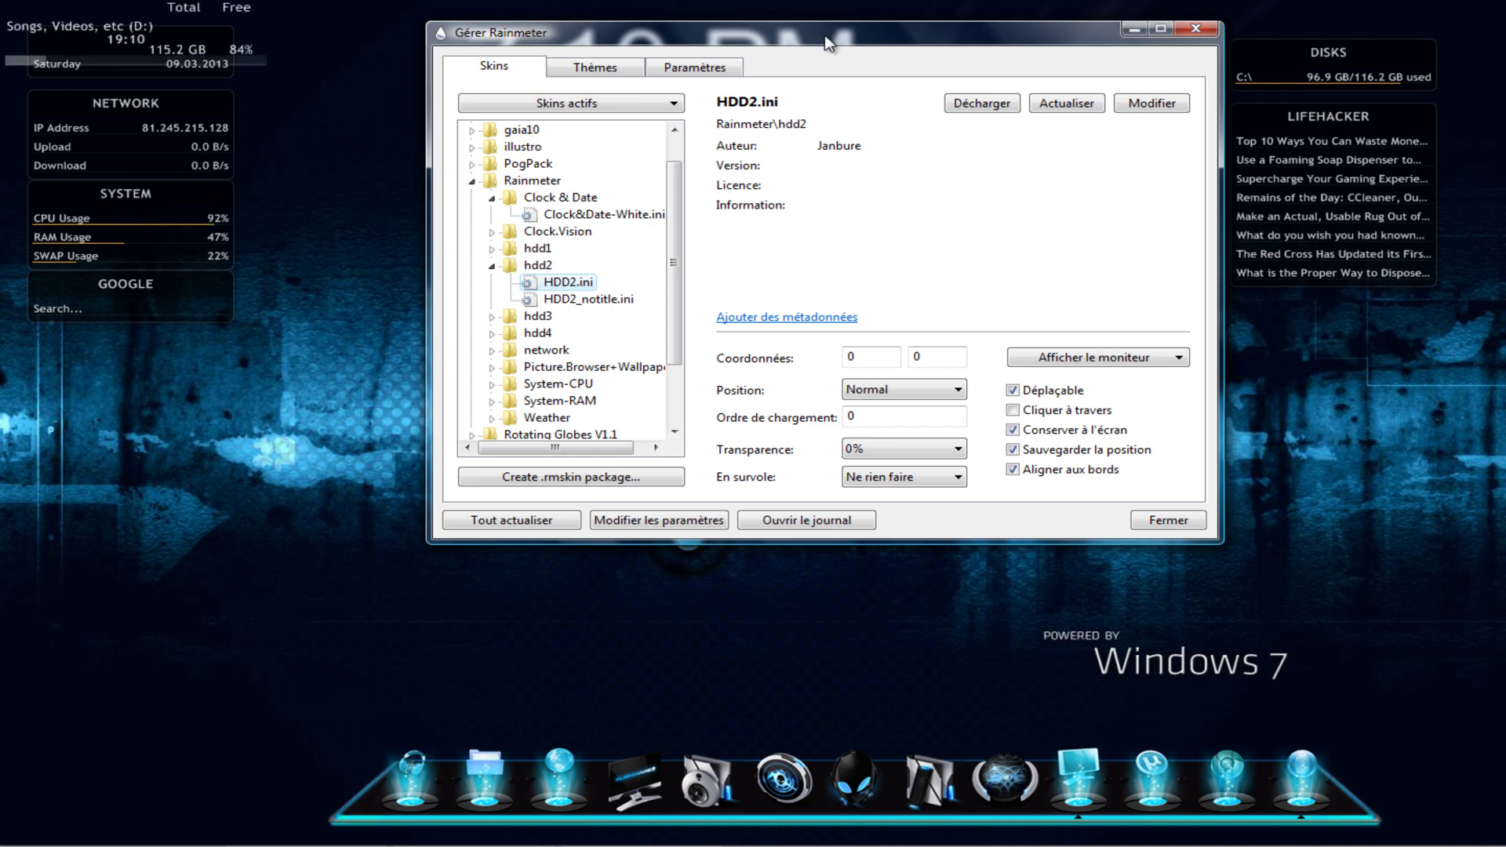
pyautogui.moveTo(821, 39); pyautogui.dragTo(549, 360)
pyautogui.moveTo(259, 65); pyautogui.dragTo(772, 239)
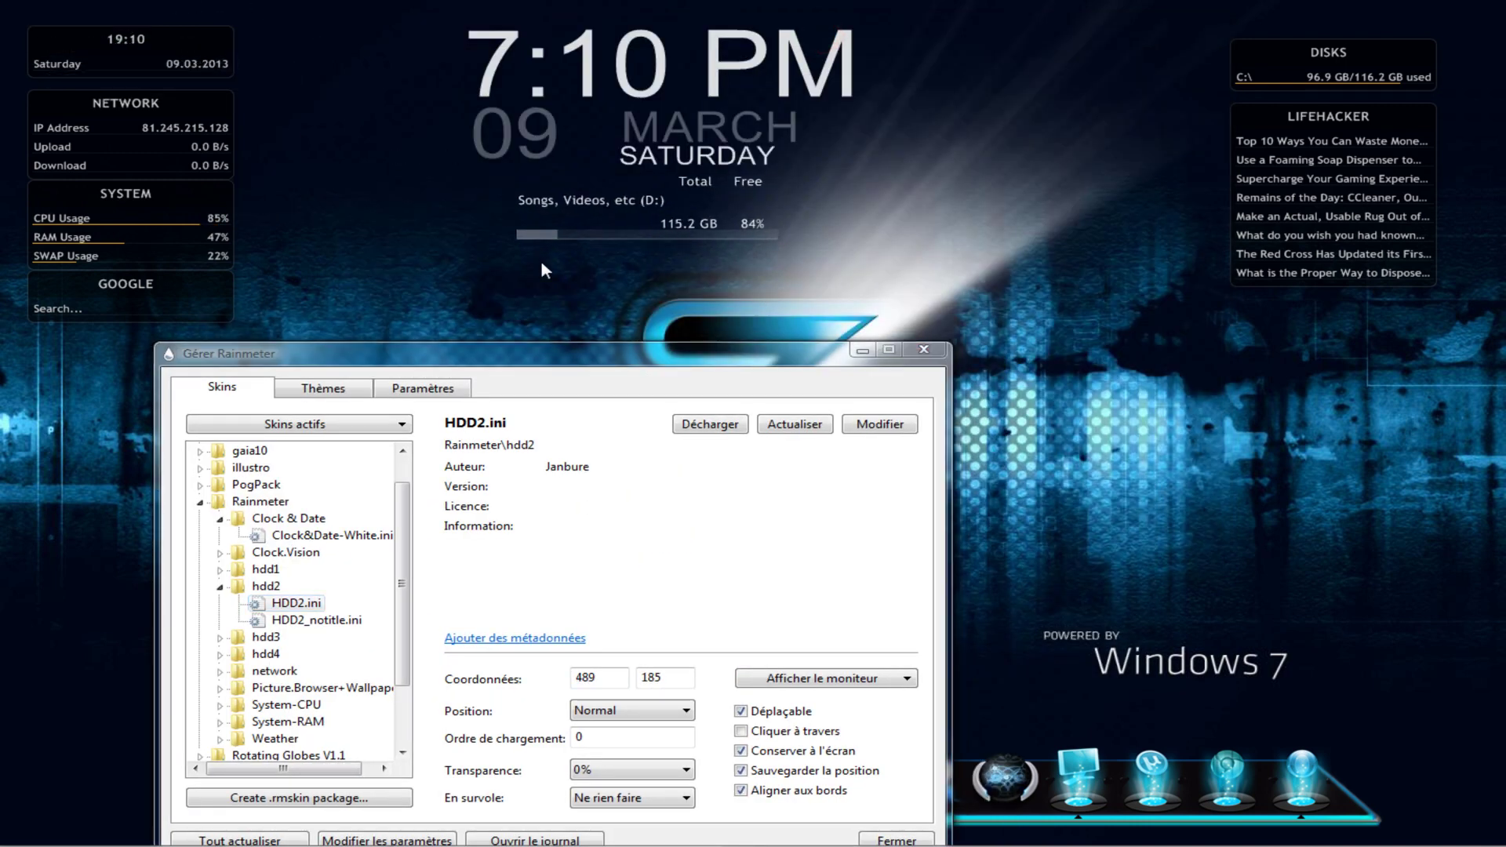
# - Load RAM.ini from the Rainmeter\System-RAM folder and place it beside the disk meter, at about 348, 195
pyautogui.moveTo(679, 361); pyautogui.dragTo(962, 50)
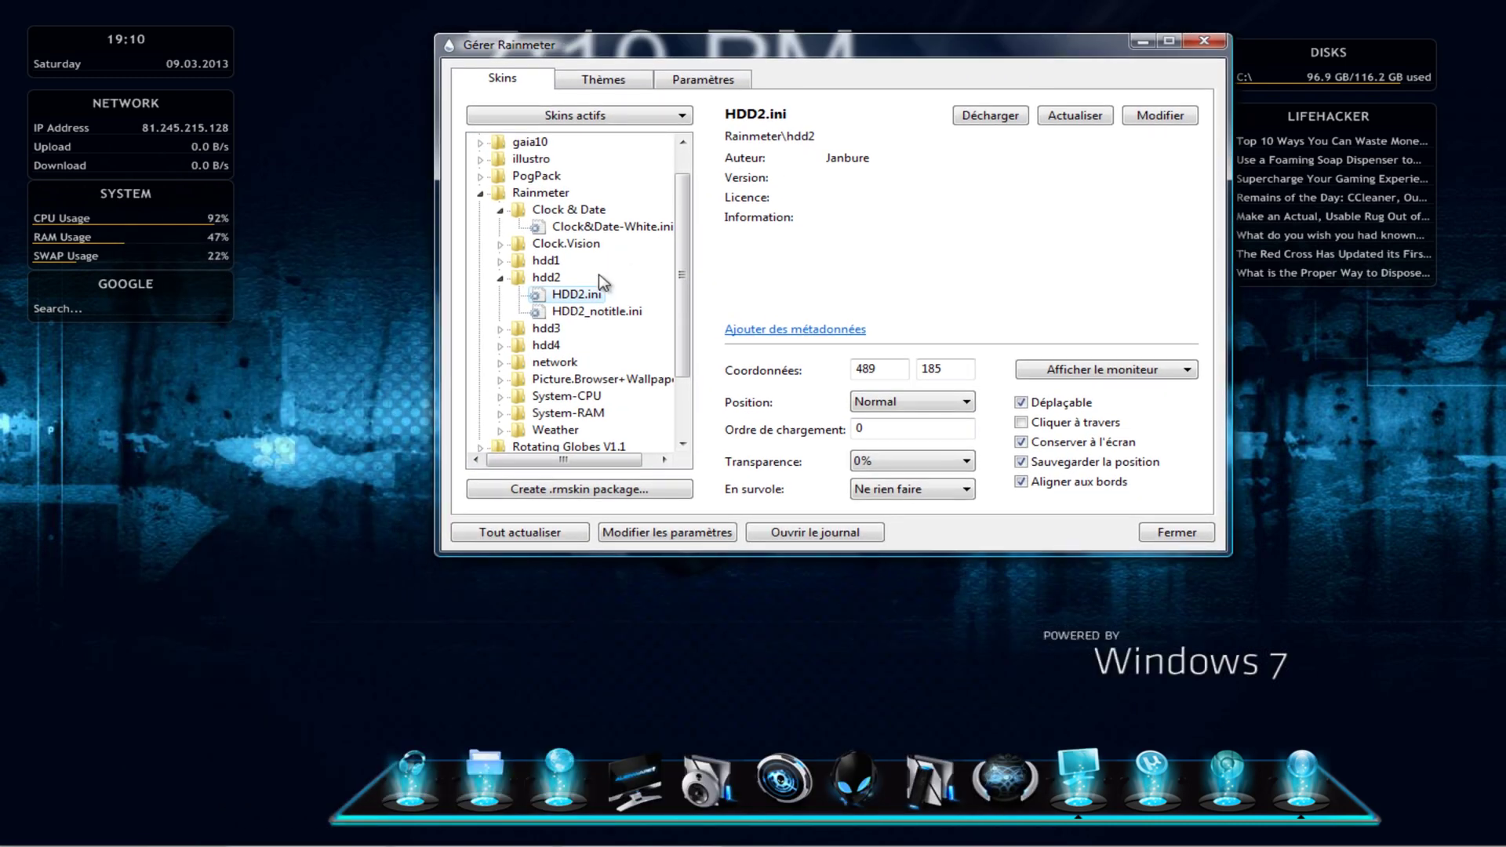
pyautogui.moveTo(680, 261); pyautogui.dragTo(685, 286)
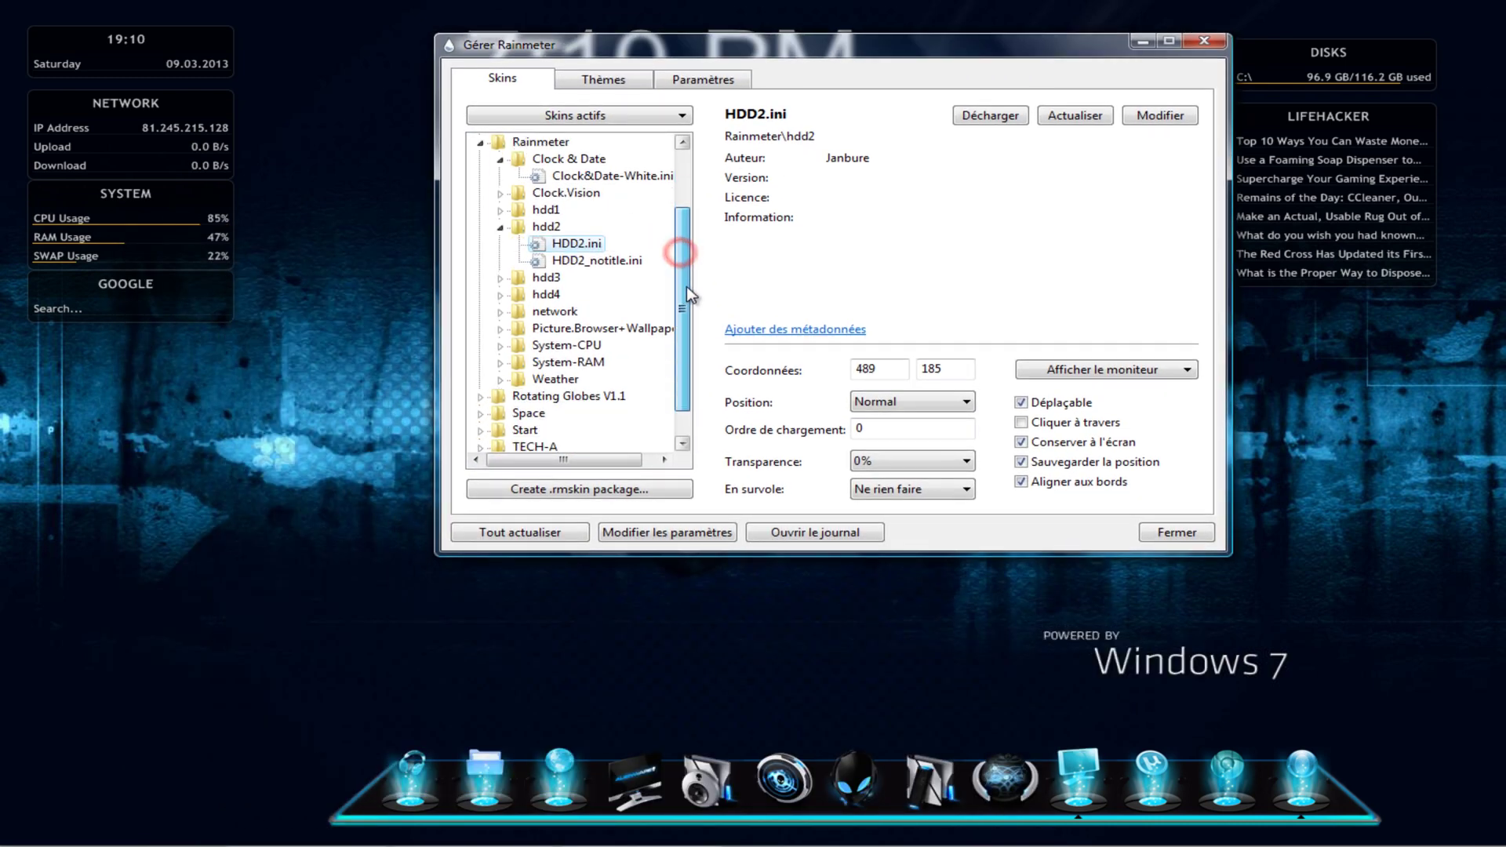
pyautogui.click(500, 362)
pyautogui.doubleClick(573, 379)
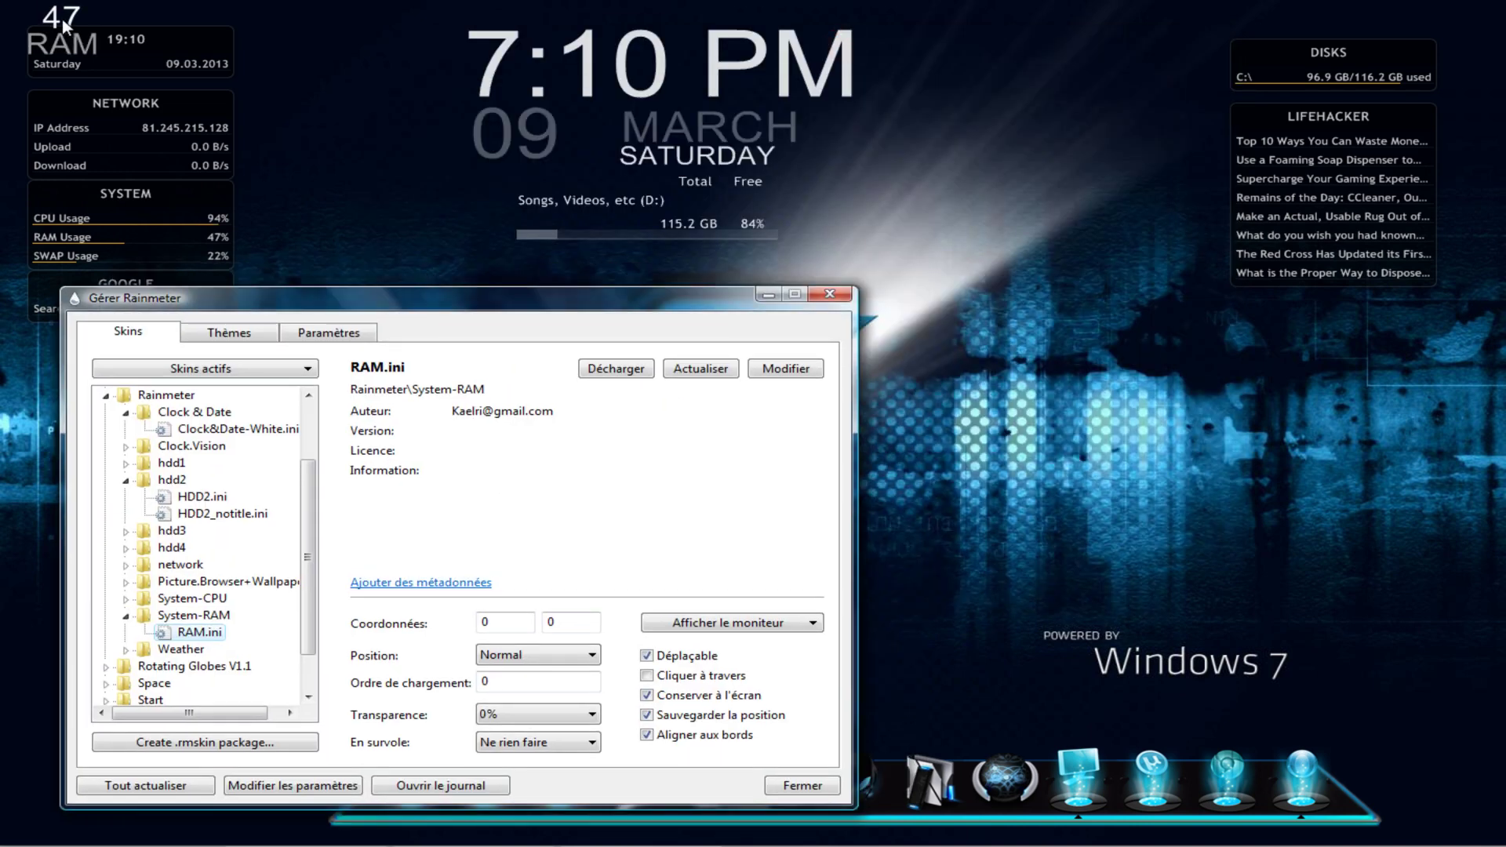
pyautogui.moveTo(56, 49); pyautogui.dragTo(199, 72)
pyautogui.moveTo(85, 37); pyautogui.dragTo(925, 207)
pyautogui.moveTo(600, 303); pyautogui.dragTo(451, 236)
pyautogui.moveTo(672, 373); pyautogui.dragTo(757, 298)
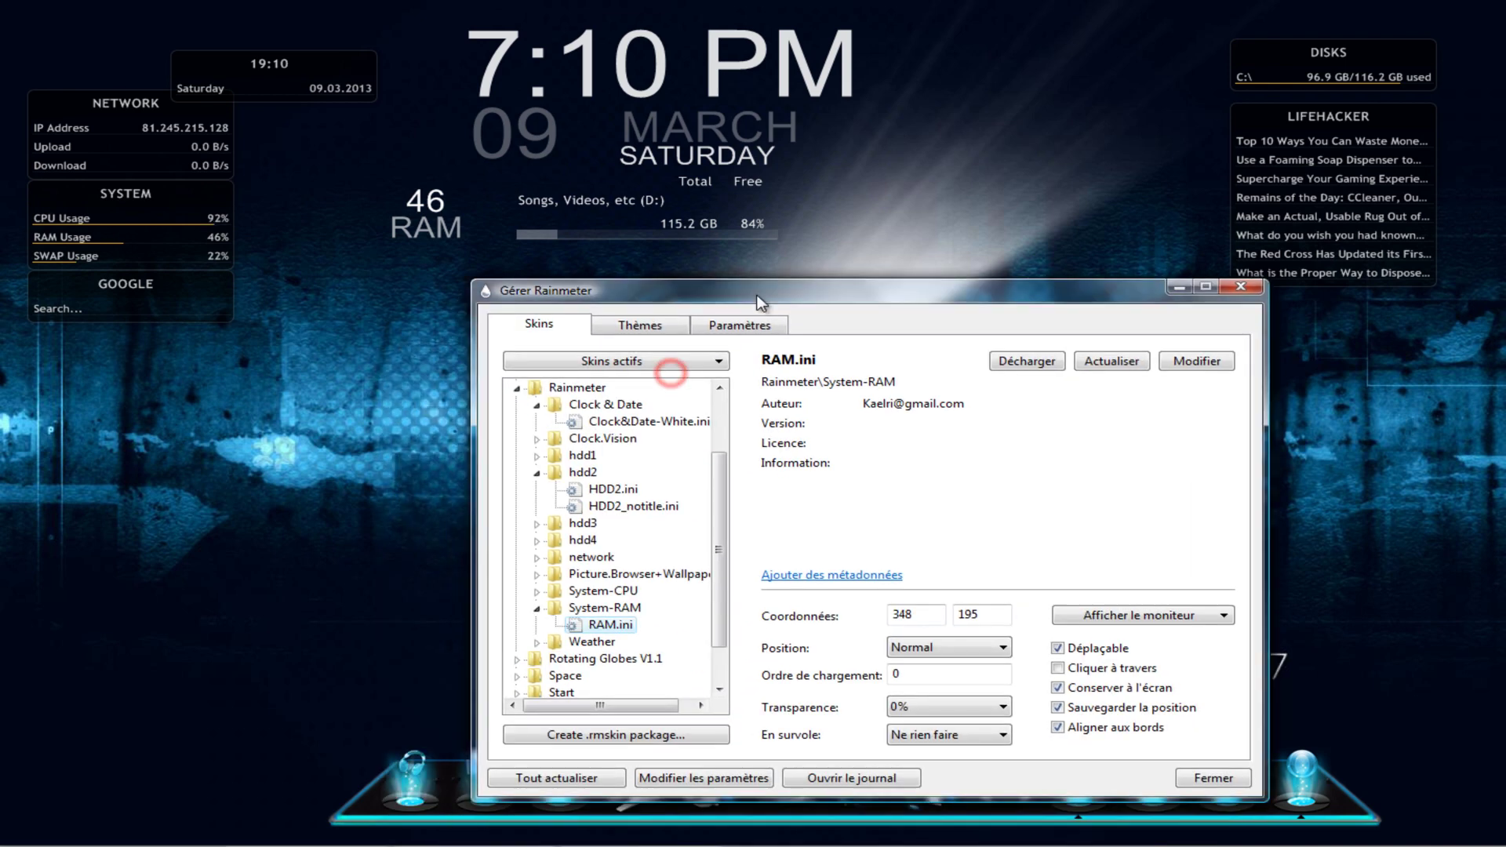
# - Reposition the disk meter to the right of the large clock and the RAM meter beneath it, at about 867, 148
pyautogui.moveTo(627, 228); pyautogui.dragTo(1034, 79)
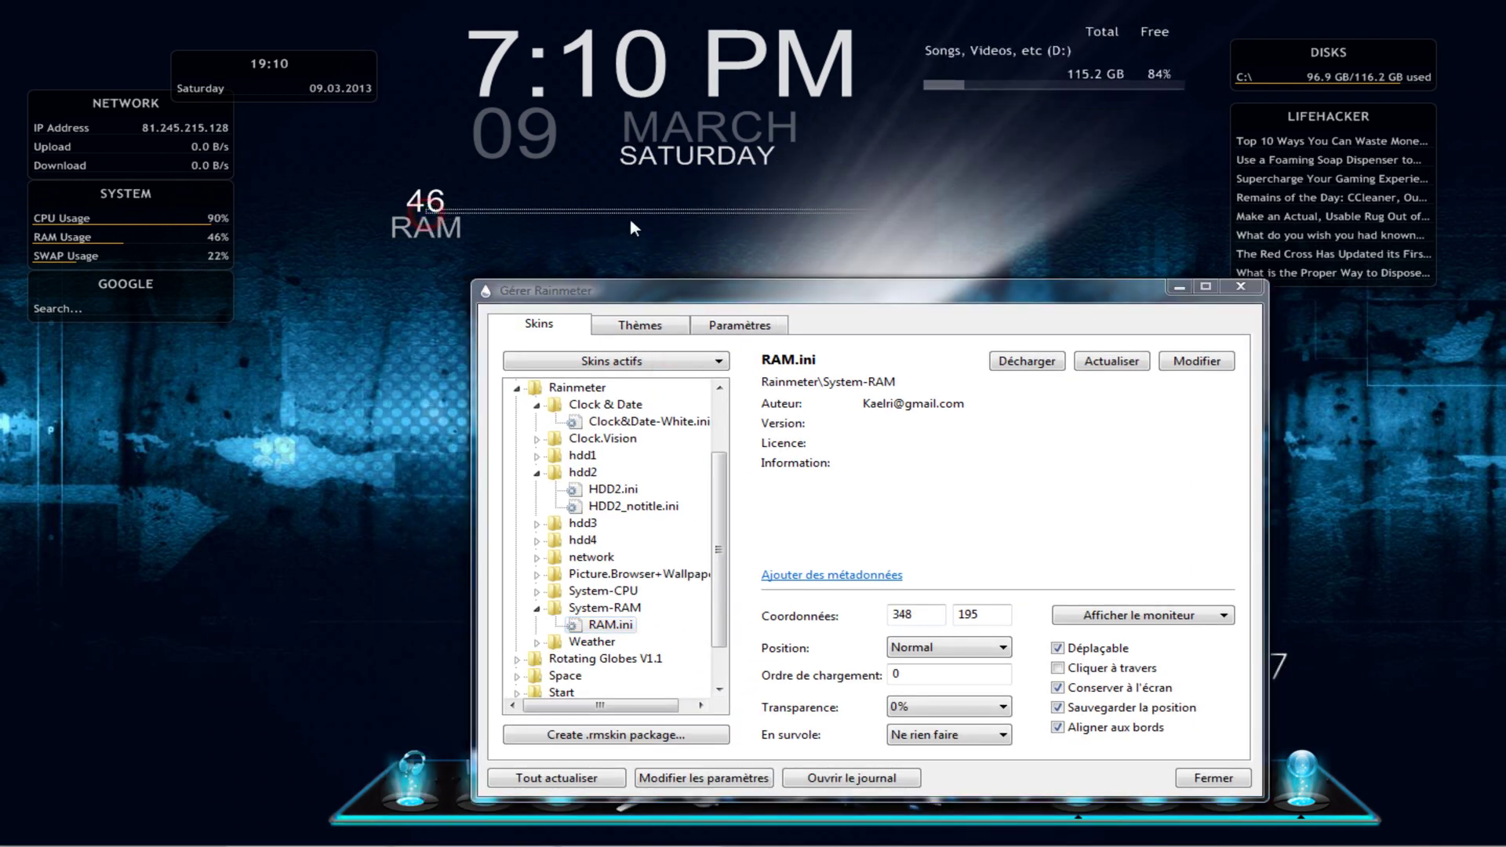
pyautogui.moveTo(431, 229); pyautogui.dragTo(972, 187)
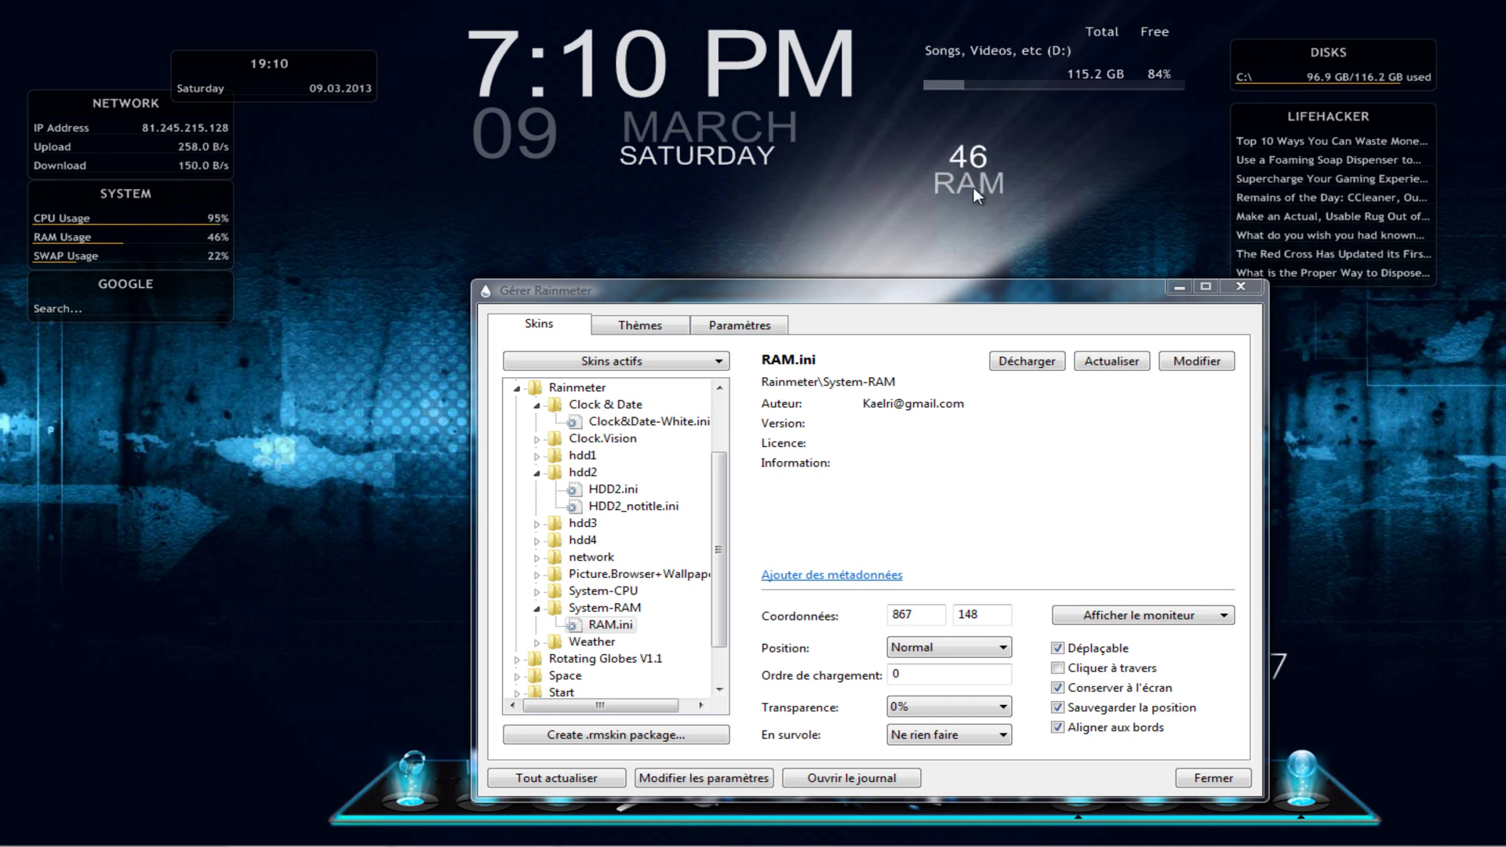
pyautogui.moveTo(929, 312); pyautogui.dragTo(757, 247)
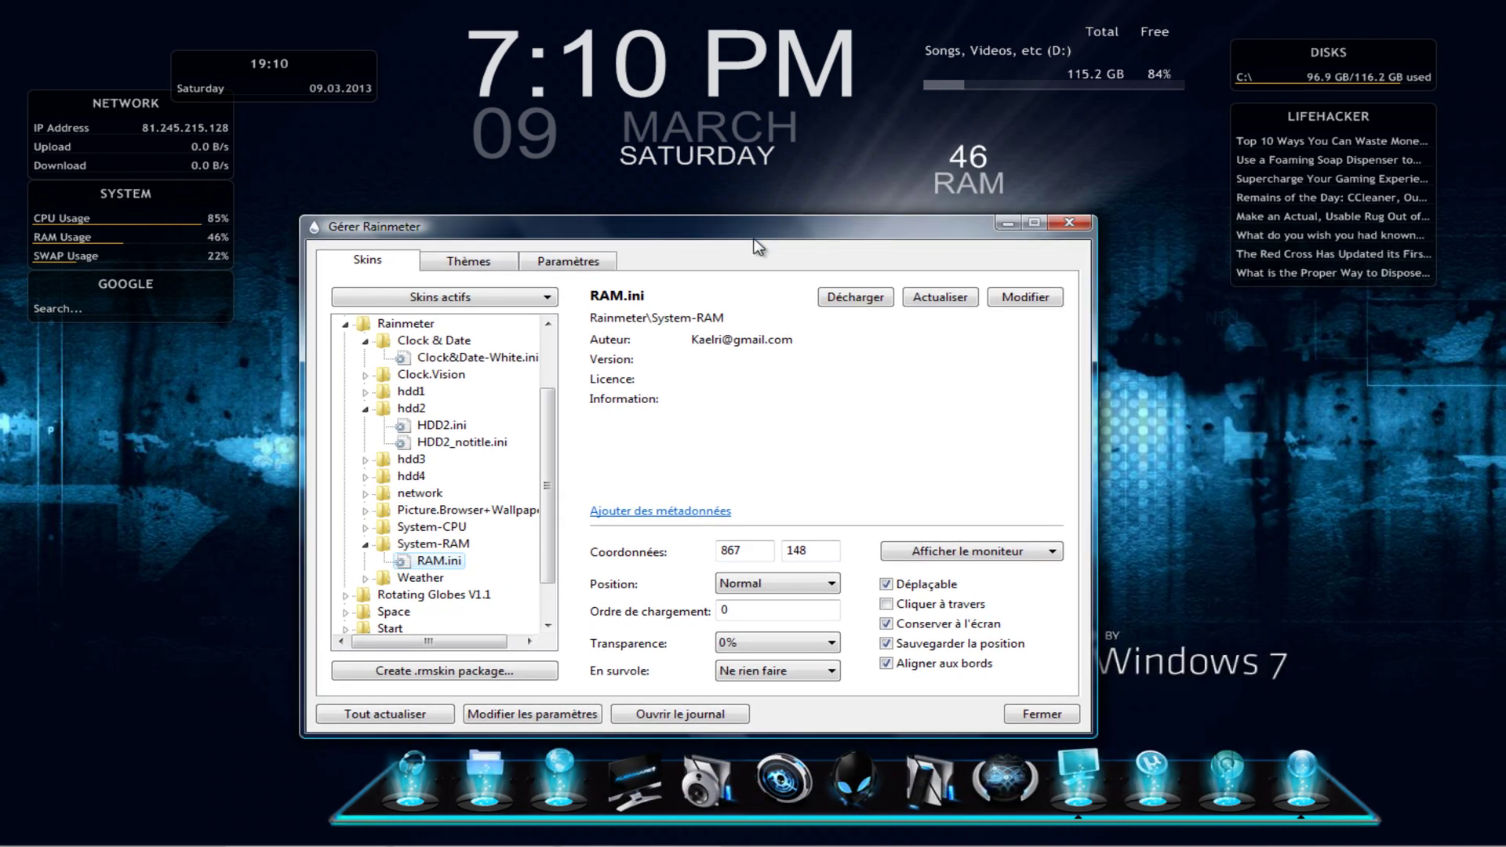
# - Unload the illustro Feeds, clock and Network skins from the desktop
pyautogui.rightClick(1332, 204)
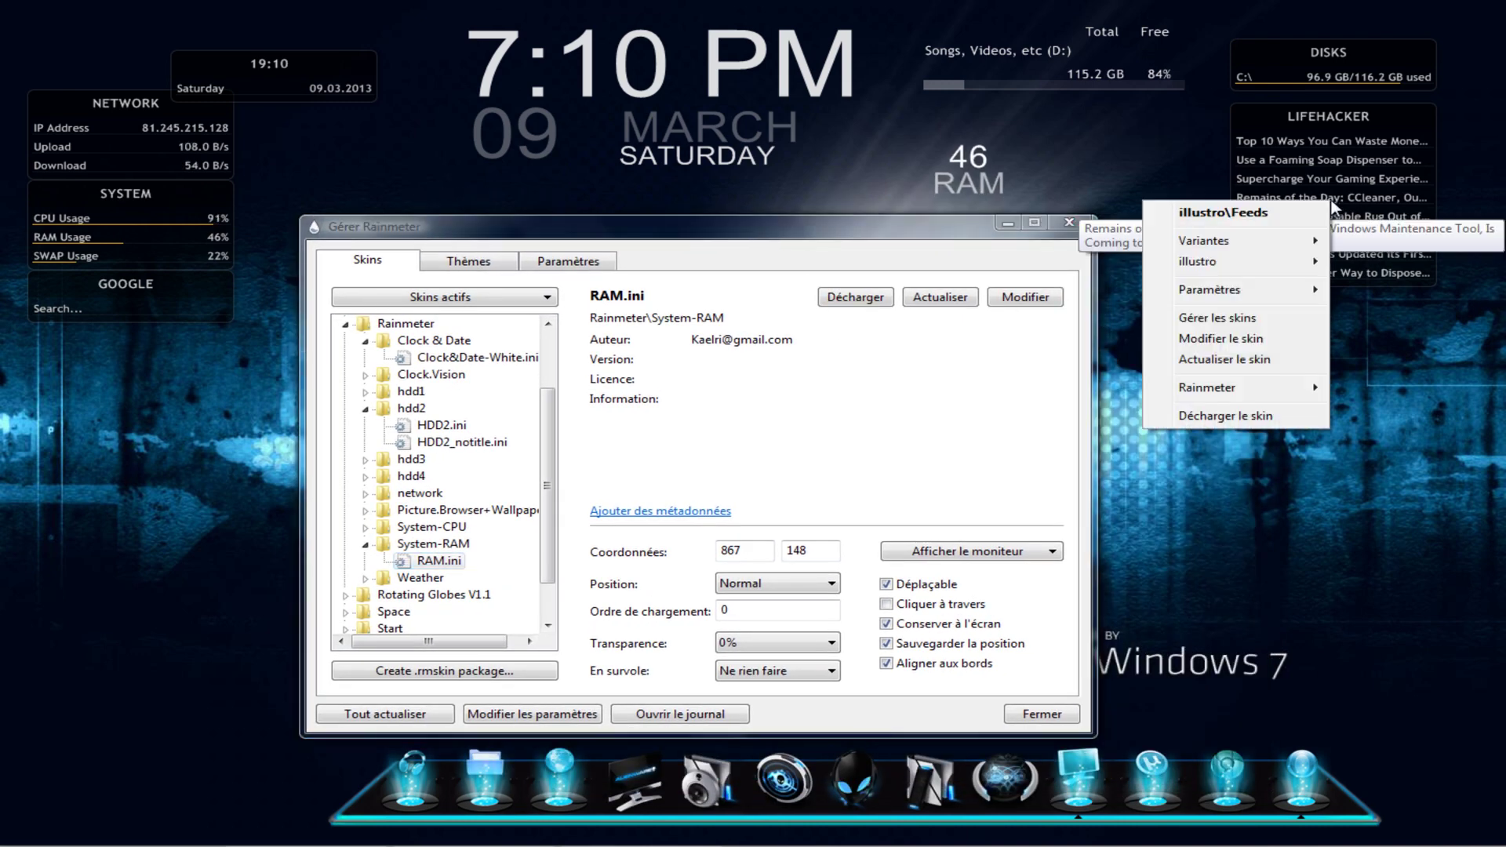
pyautogui.click(1220, 416)
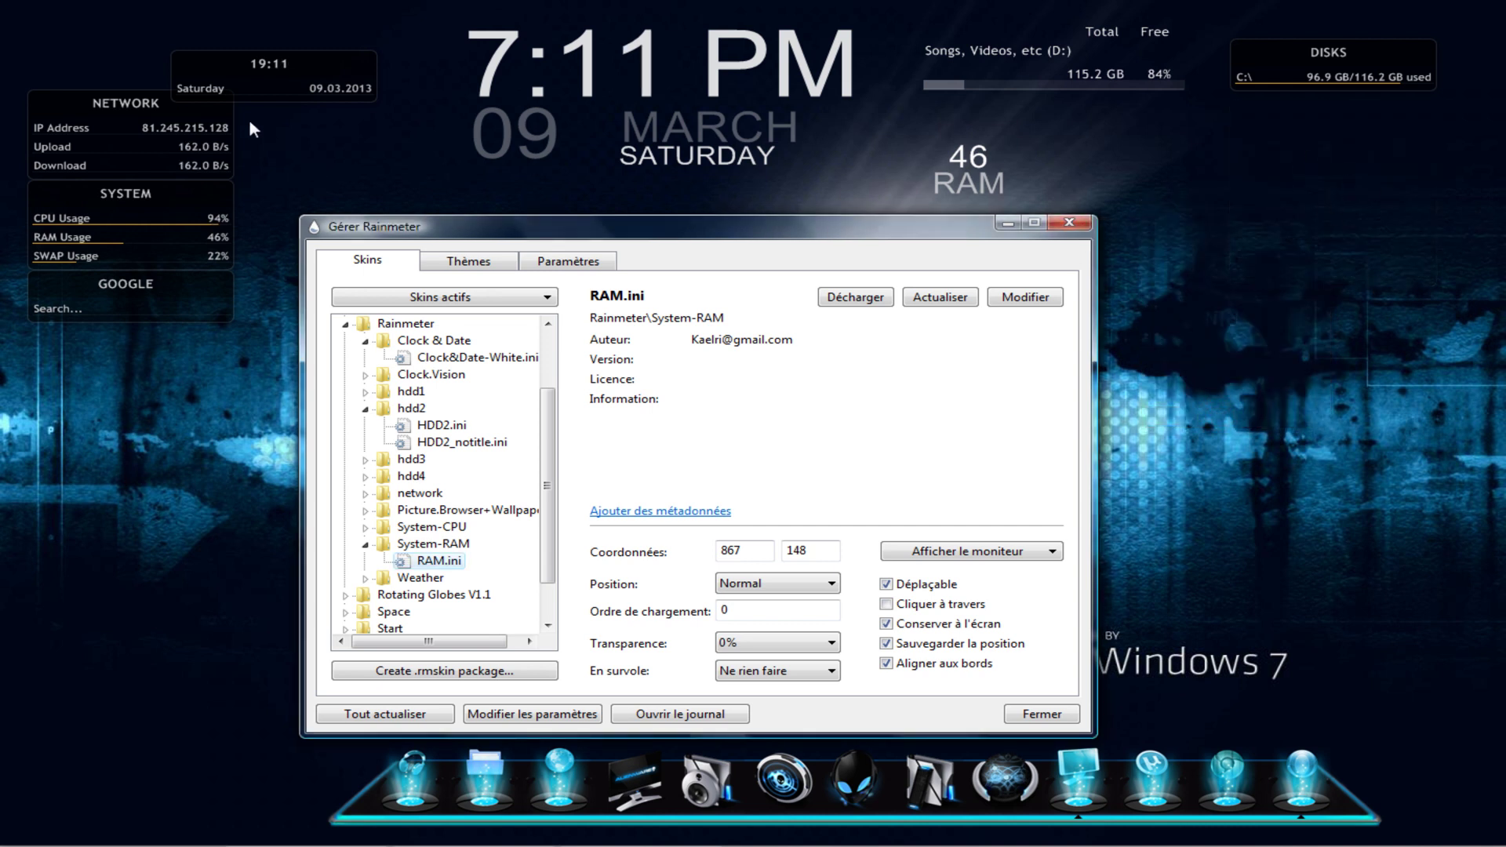
pyautogui.rightClick(245, 66)
pyautogui.click(307, 287)
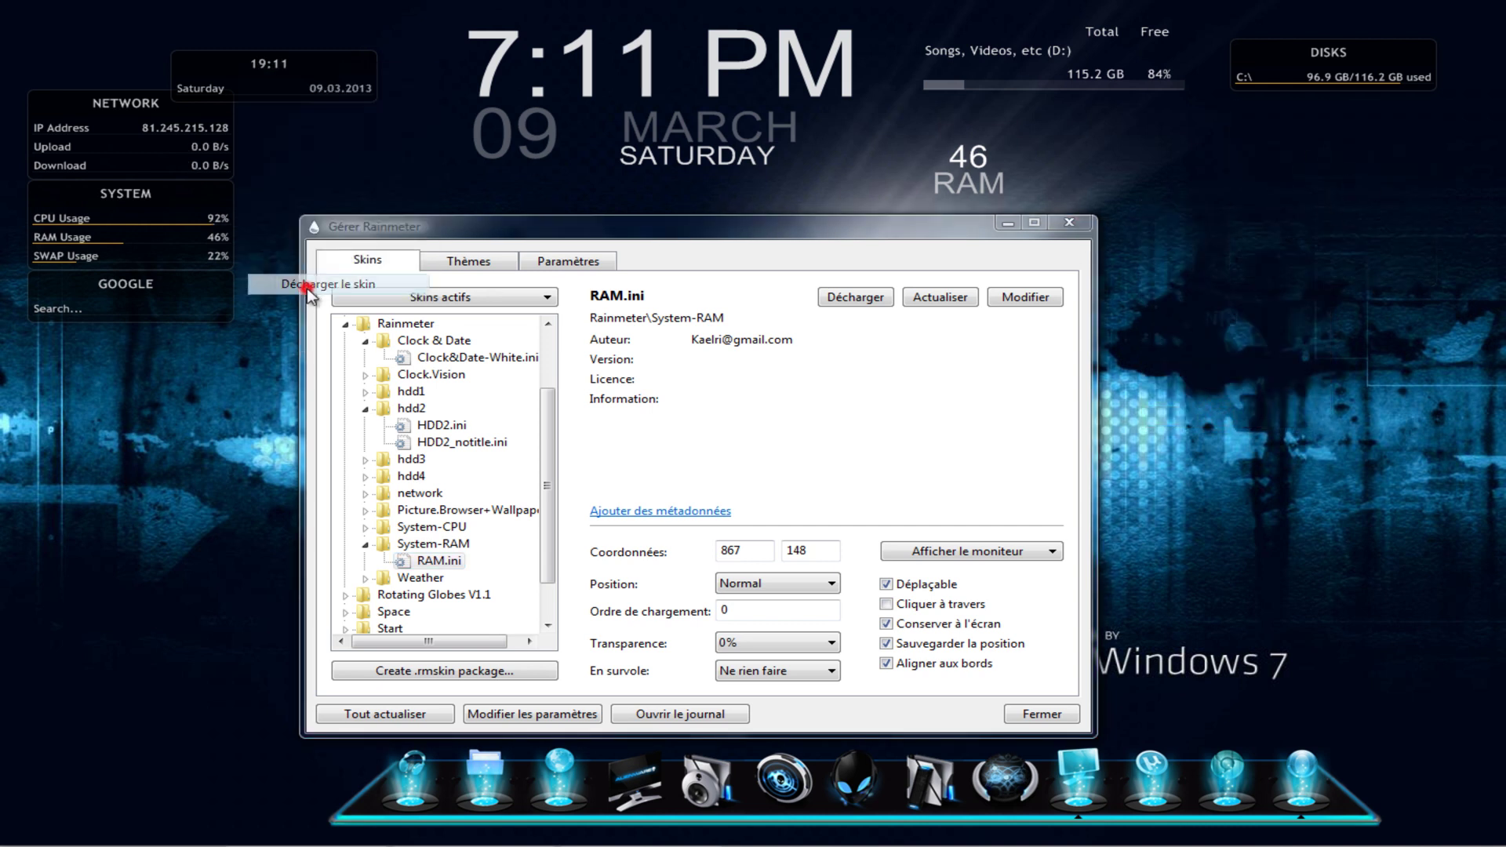
pyautogui.rightClick(129, 126)
pyautogui.click(175, 339)
# - Unload the remaining illustro skins: System, Google and Disks
pyautogui.rightClick(109, 237)
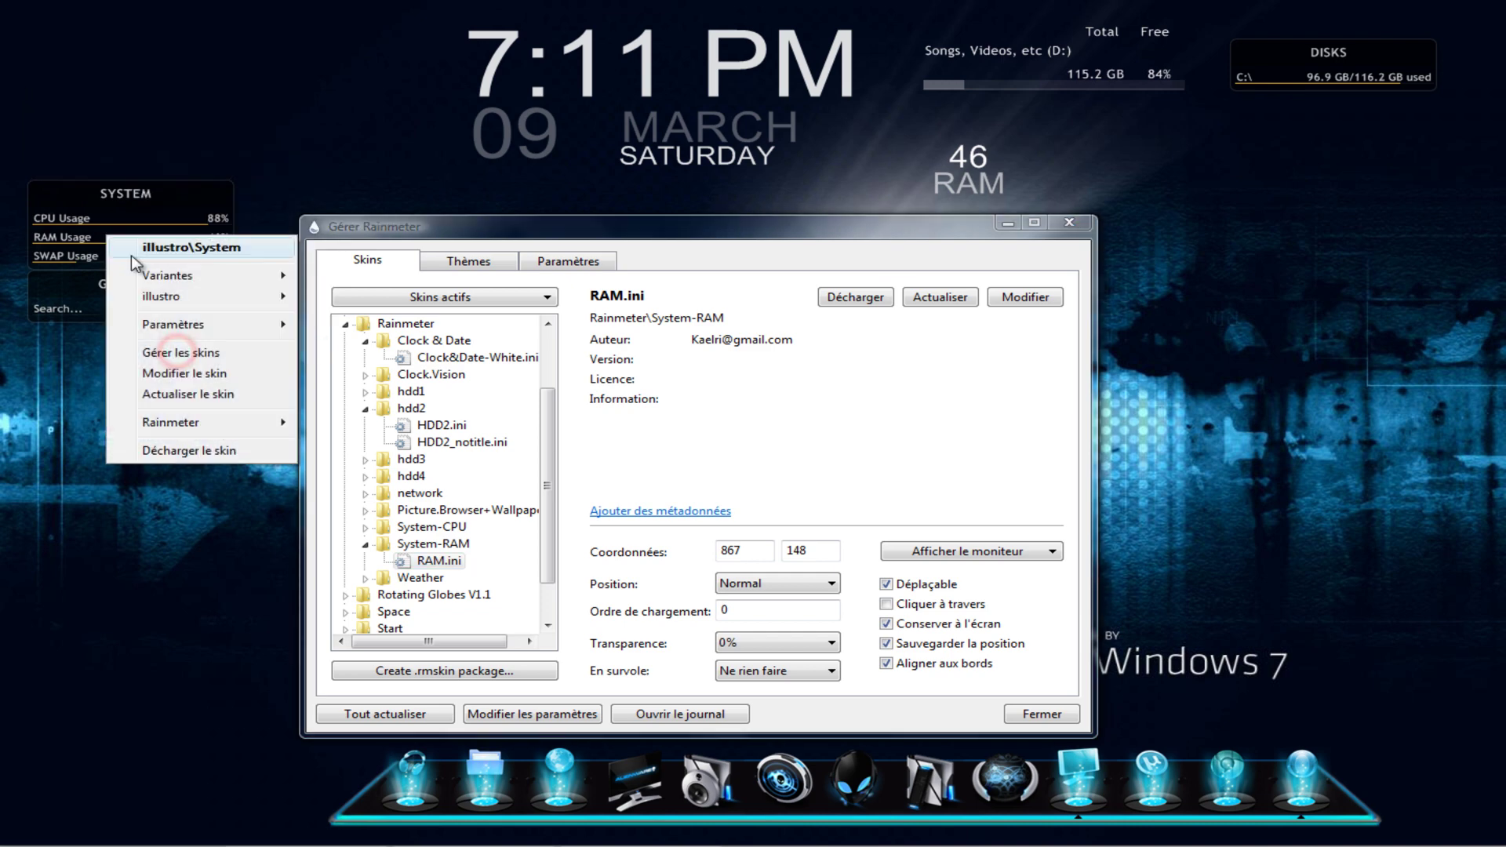
pyautogui.click(168, 445)
pyautogui.rightClick(110, 310)
pyautogui.click(170, 527)
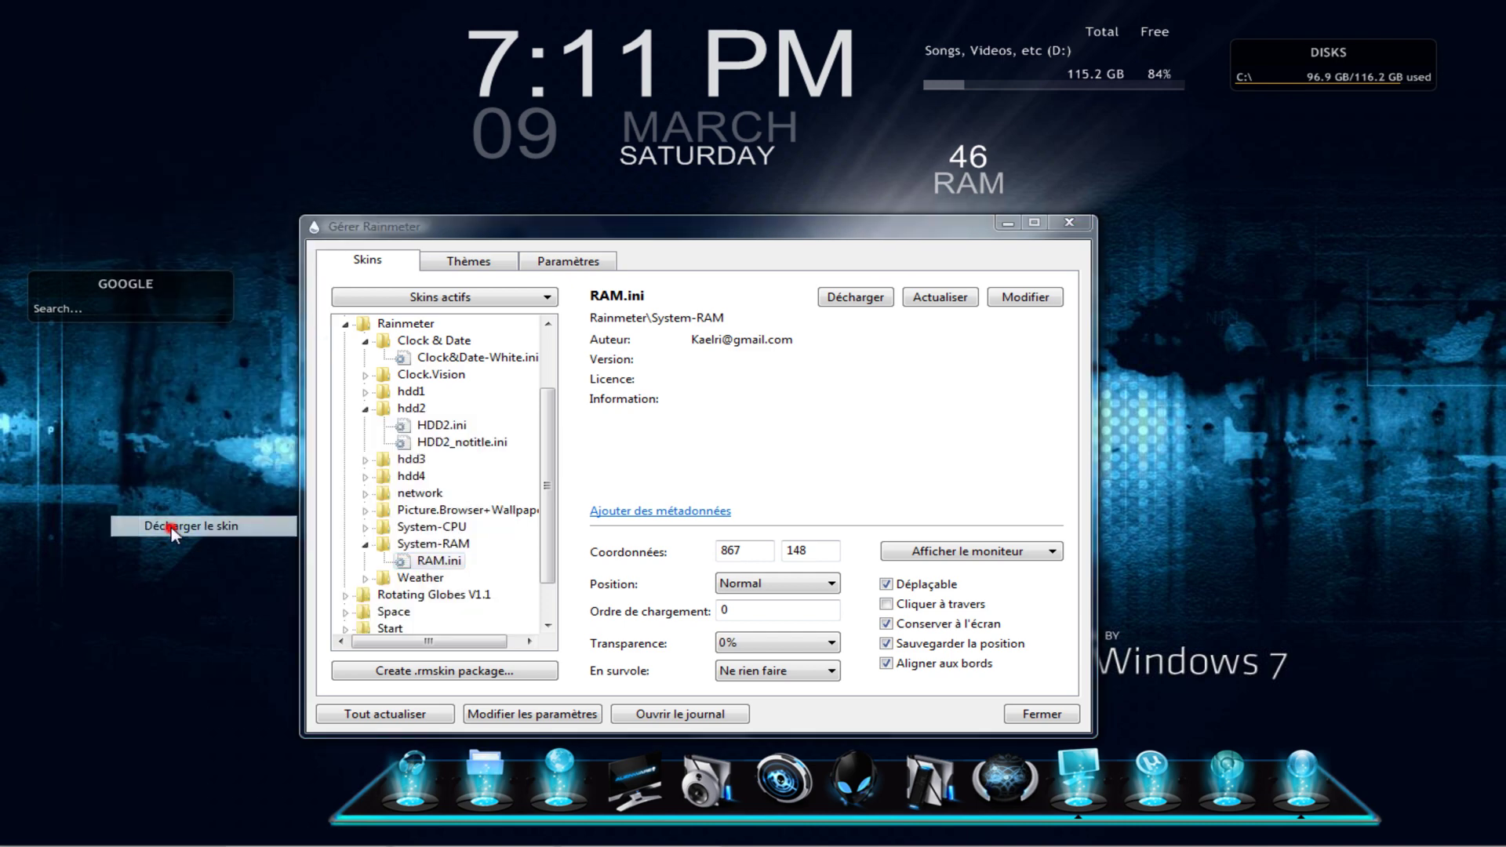
pyautogui.rightClick(1244, 49)
pyautogui.click(1351, 285)
# - Close the Rainmeter manager and place the RAM meter to the left of the large clock
pyautogui.moveTo(708, 232); pyautogui.dragTo(787, 182)
pyautogui.moveTo(739, 400); pyautogui.dragTo(735, 294)
pyautogui.moveTo(944, 150); pyautogui.dragTo(674, 159)
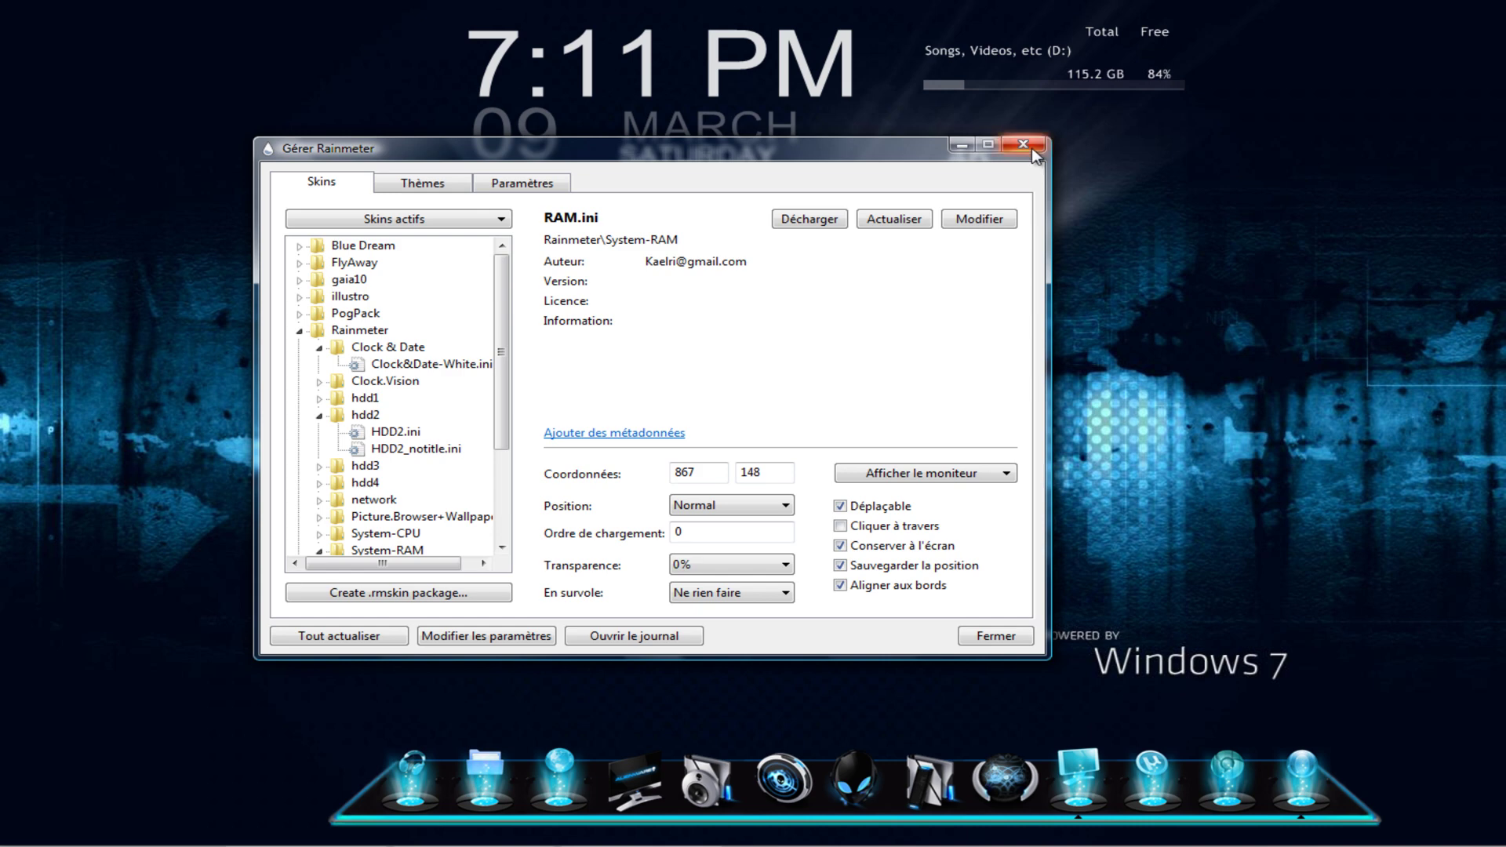
pyautogui.click(1032, 149)
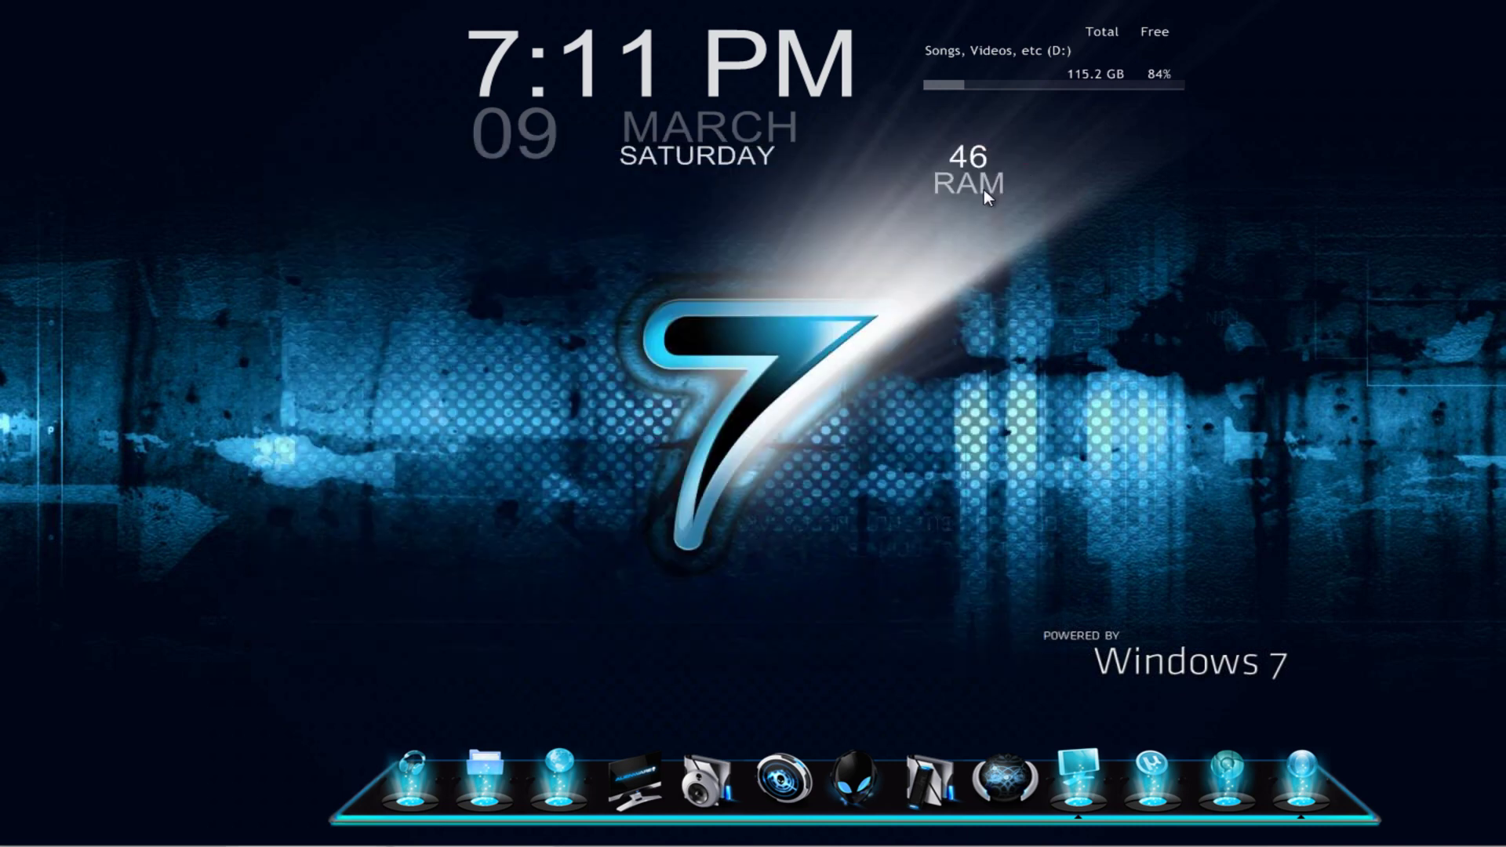
pyautogui.moveTo(966, 160); pyautogui.dragTo(374, 58)
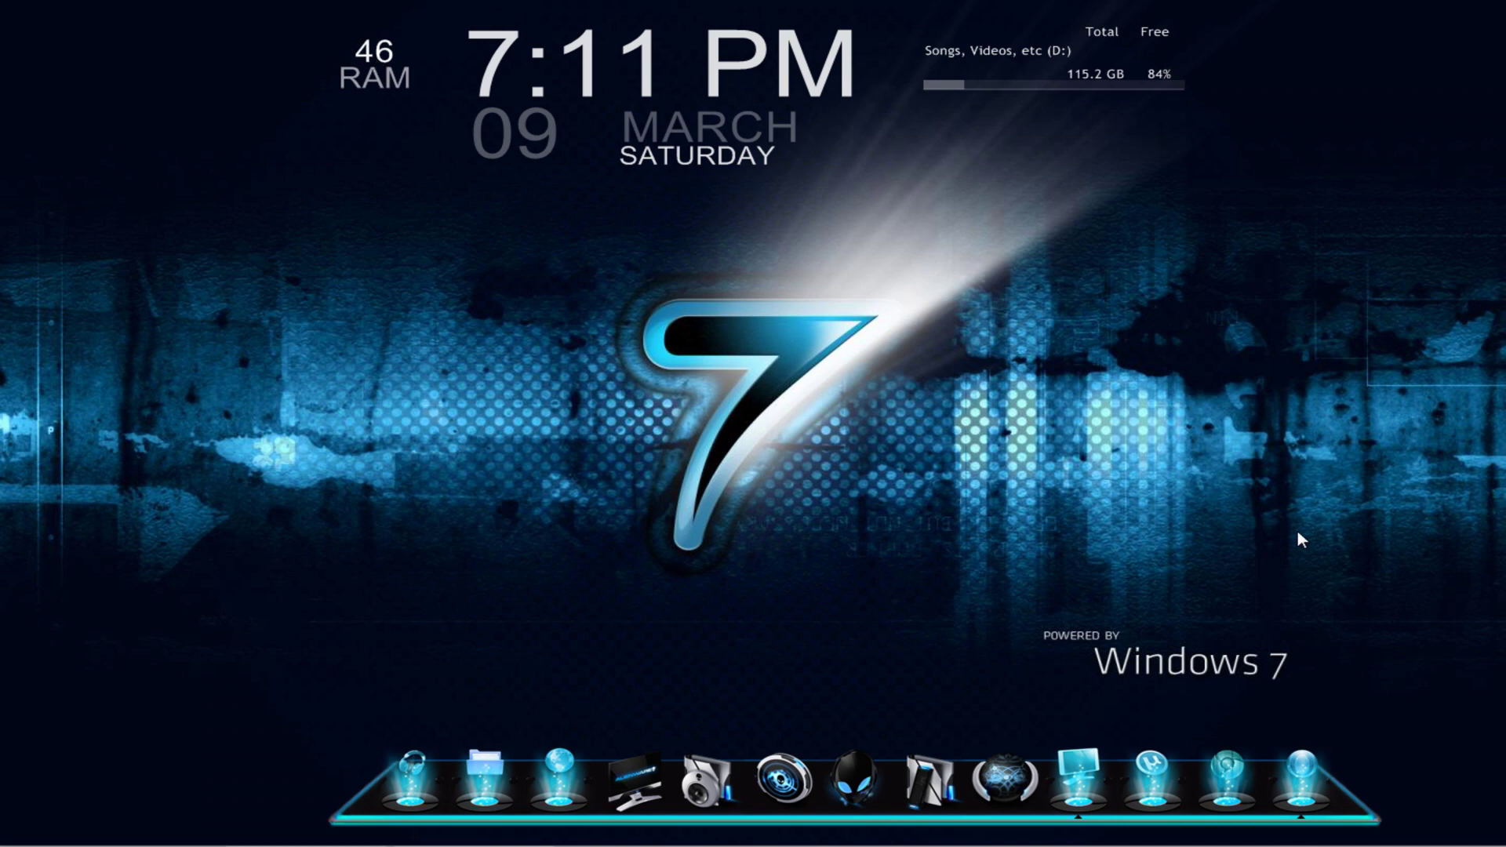
# - Switch to Opera and go from the Taranbeer Rainmeter page to the deviantART home page
pyautogui.click(1299, 774)
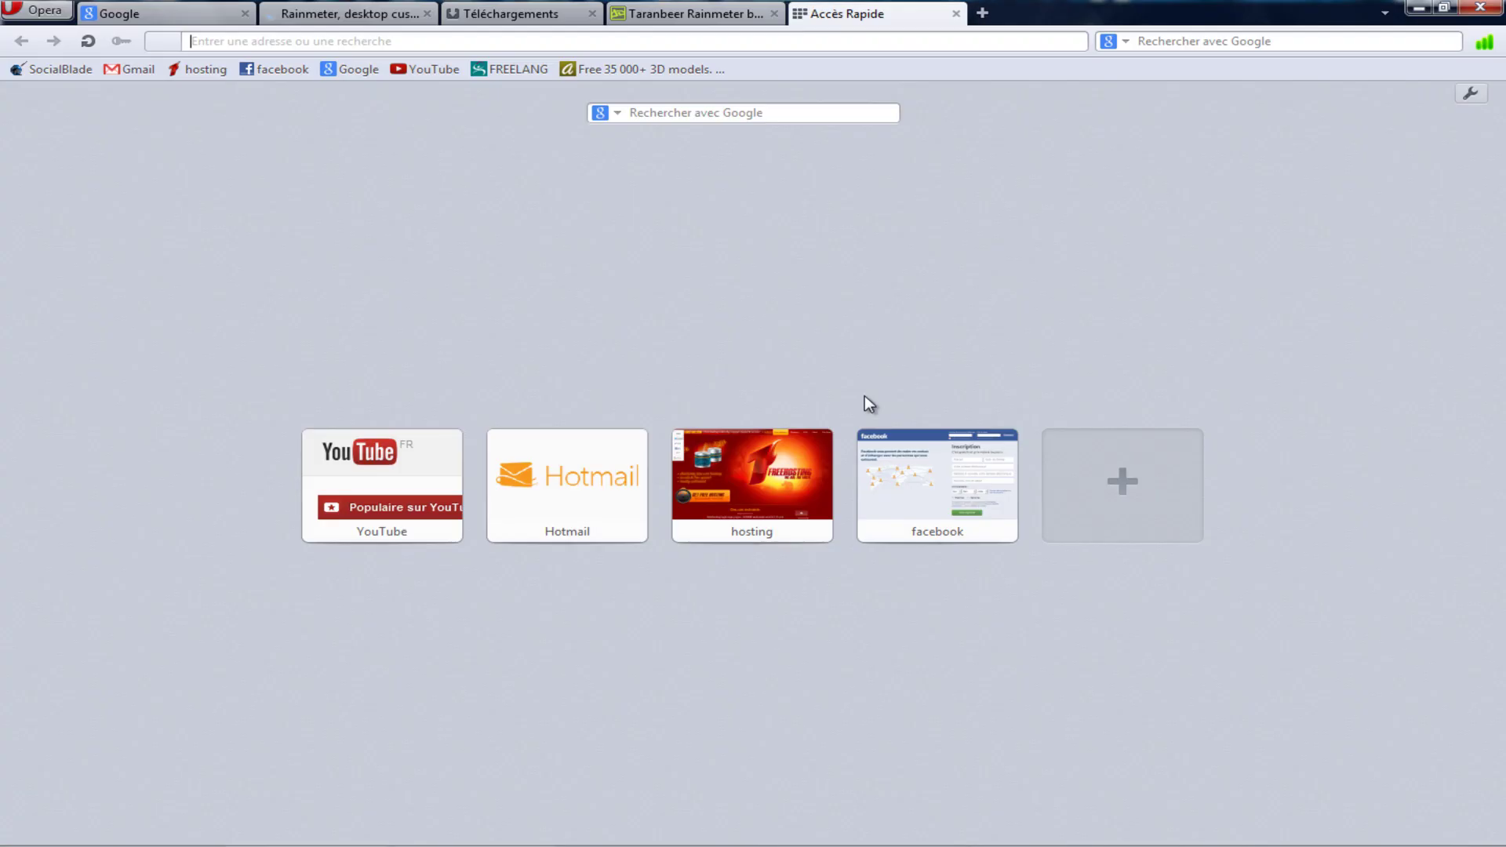
pyautogui.click(694, 11)
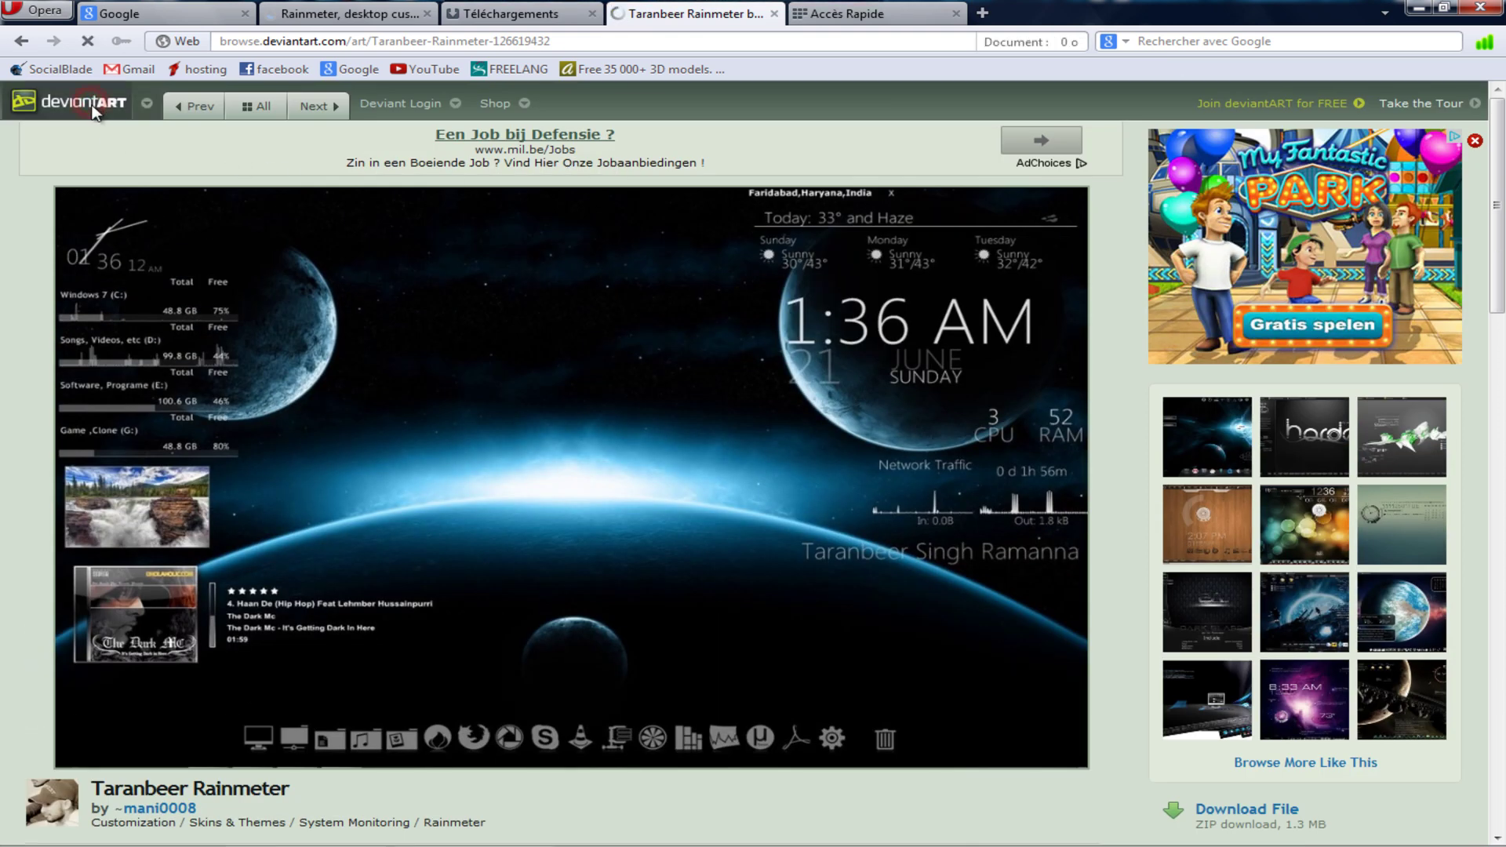
pyautogui.click(86, 103)
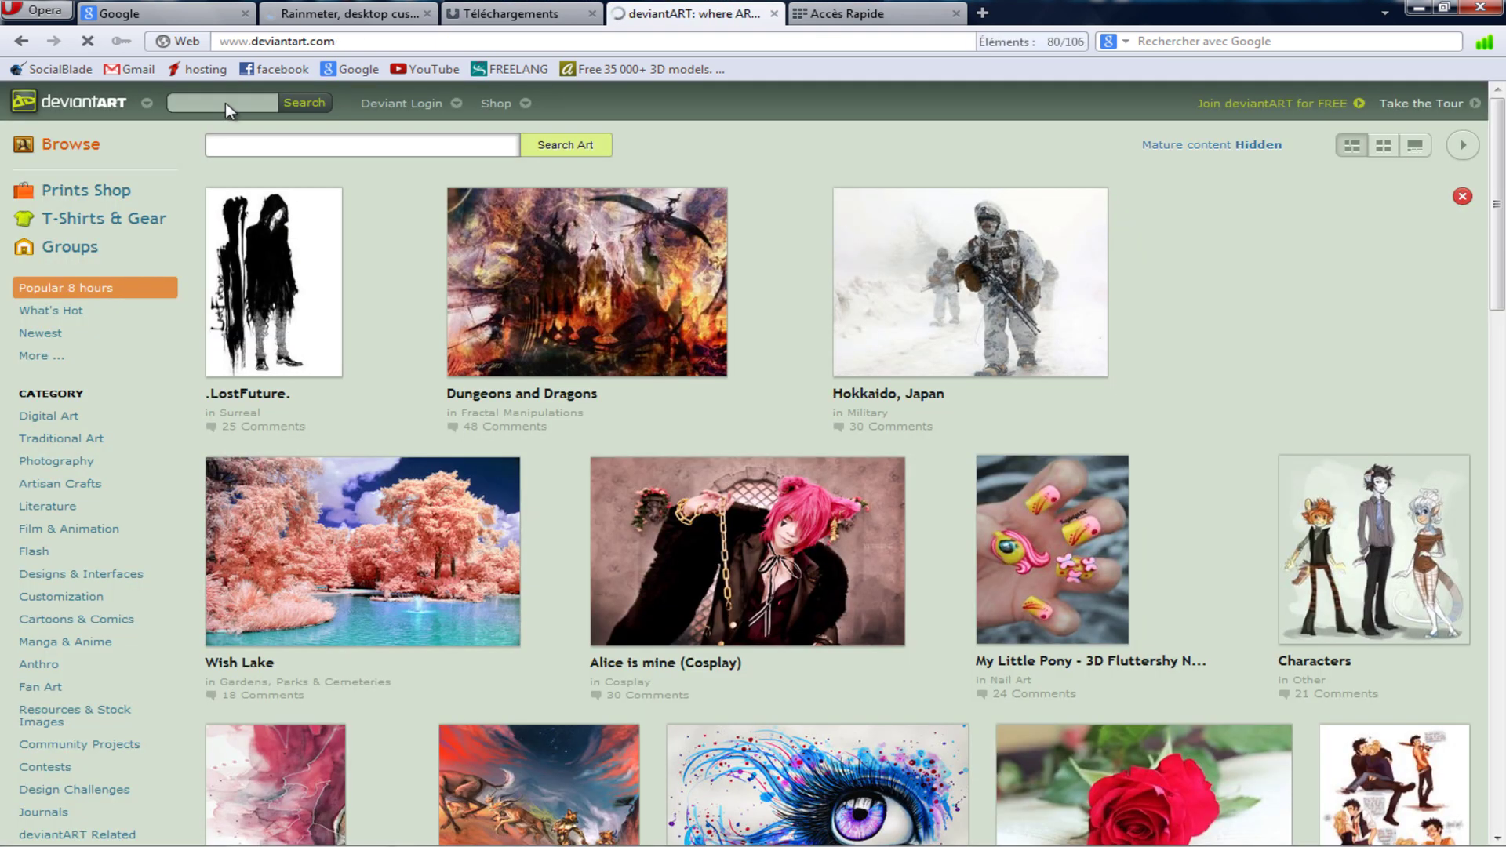
# - Search deviantART for "rainmeter blue vision alpha"
pyautogui.click(225, 102)
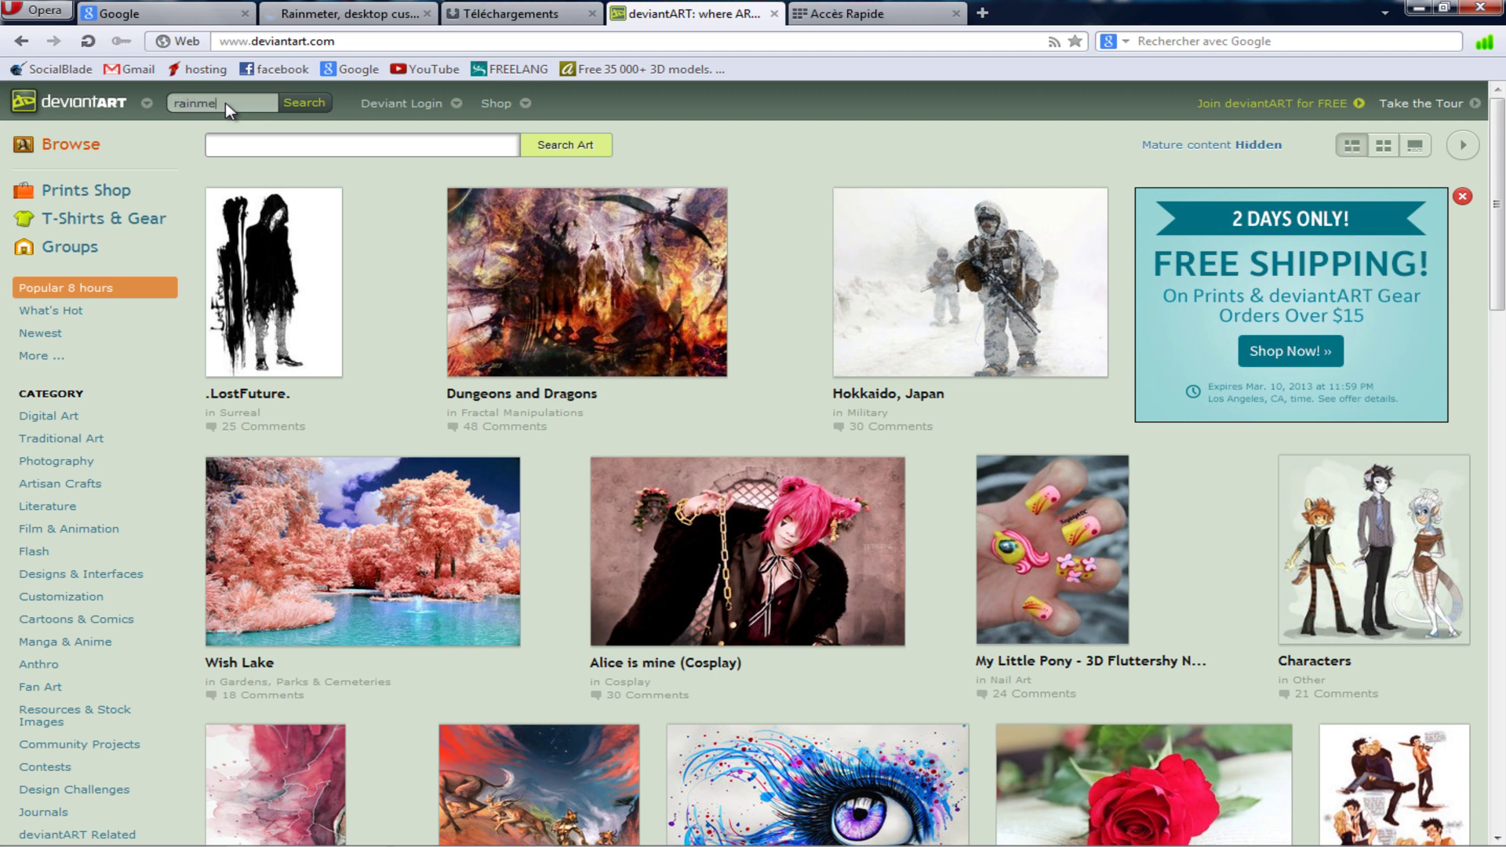
pyautogui.write('rainmeter')
pyautogui.write(' blue visio')
pyautogui.write('n alpha')
pyautogui.press('Return')
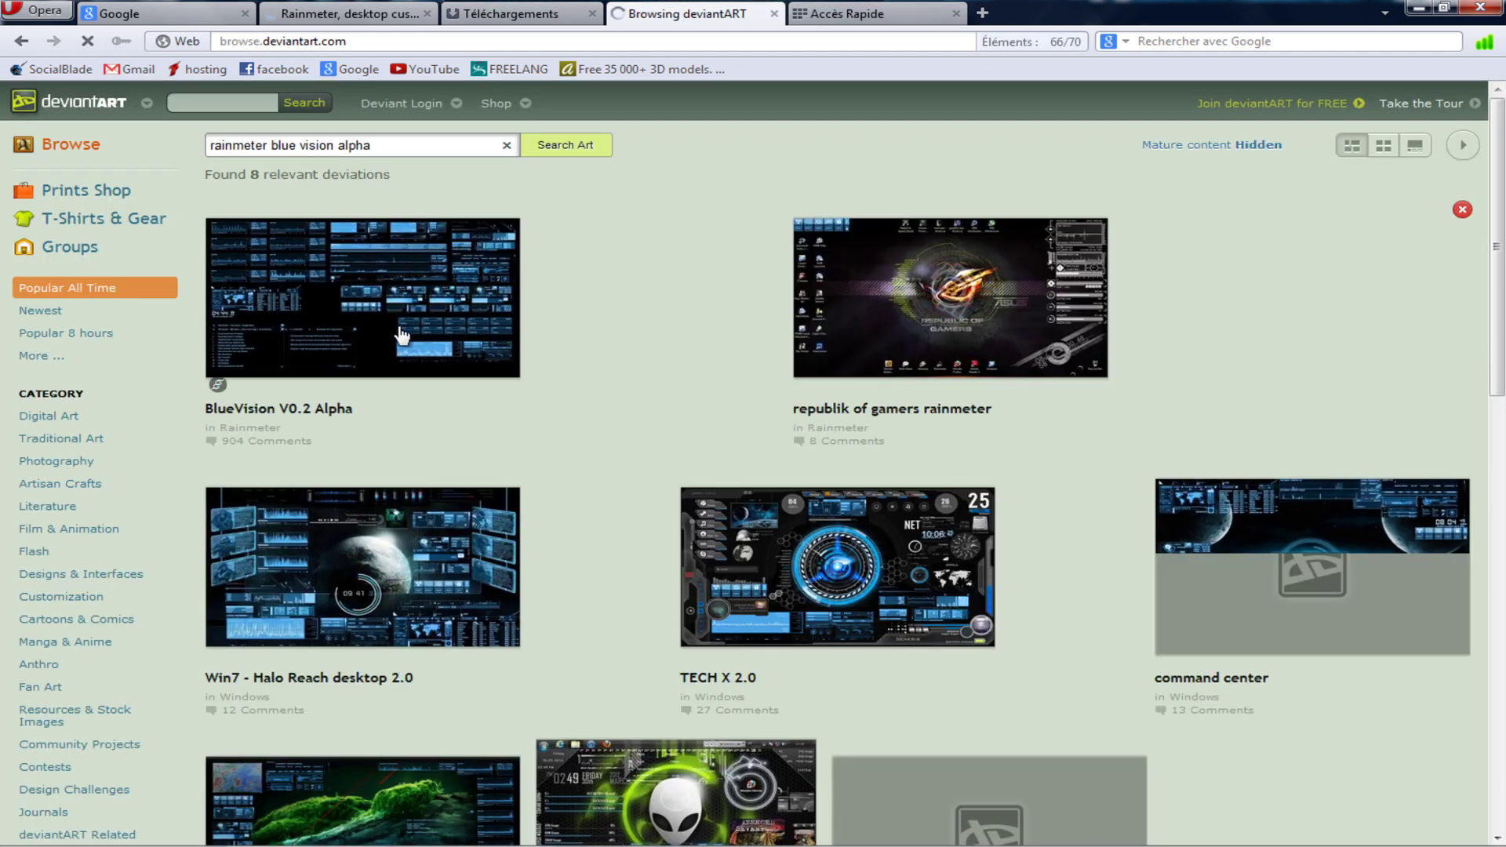
# - Open the BlueVision V0.2 Alpha page and look over its preview image and description
pyautogui.click(432, 291)
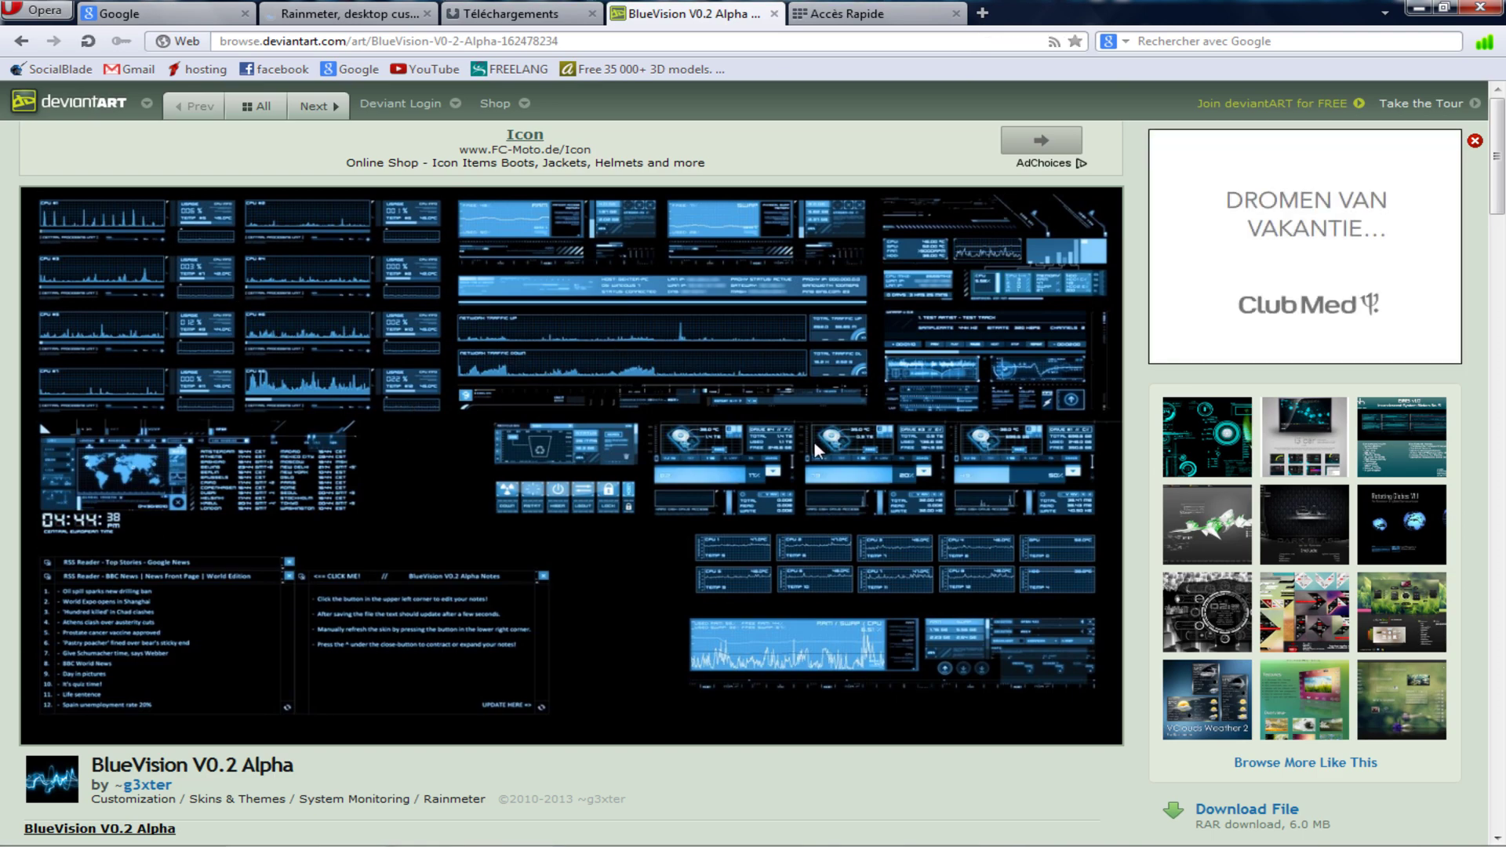
pyautogui.scroll(-2, 624, 400)
pyautogui.scroll(2, 624, 400)
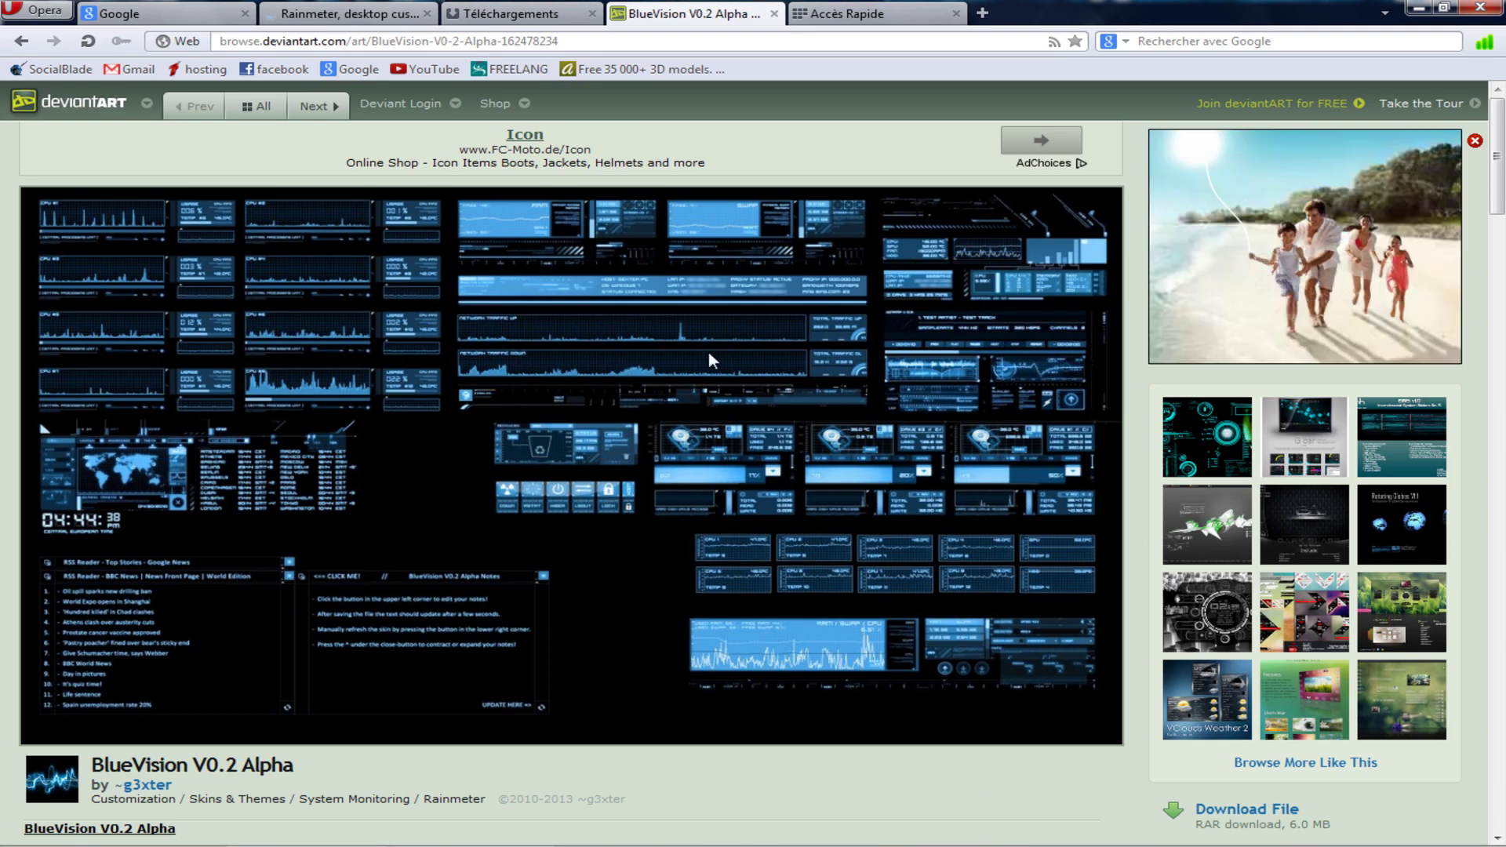
pyautogui.scroll(-5, 787, 334)
pyautogui.scroll(5, 793, 332)
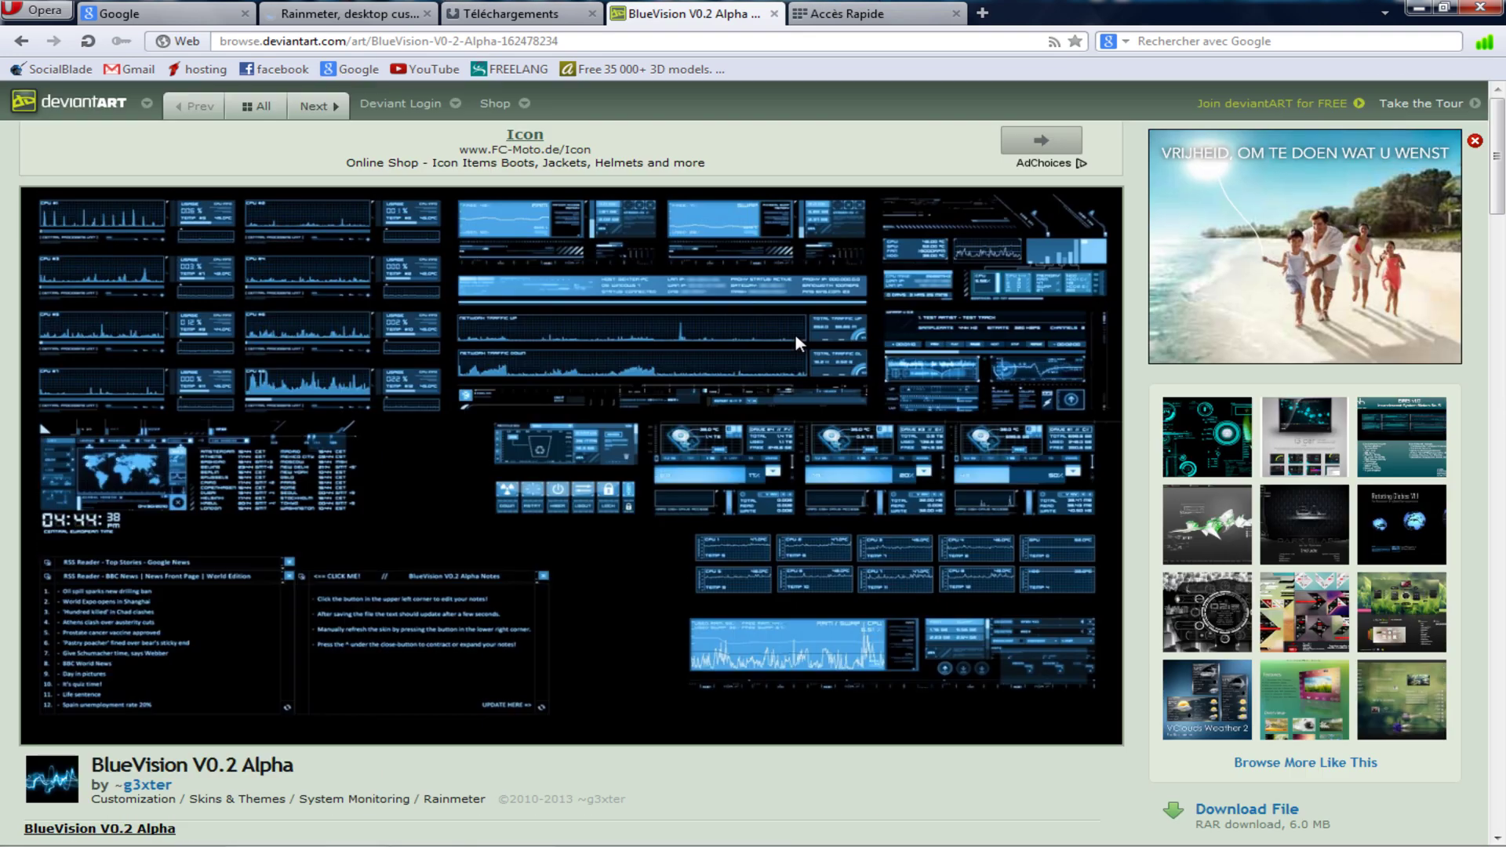
pyautogui.scroll(-8, 528, 440)
pyautogui.scroll(6, 549, 439)
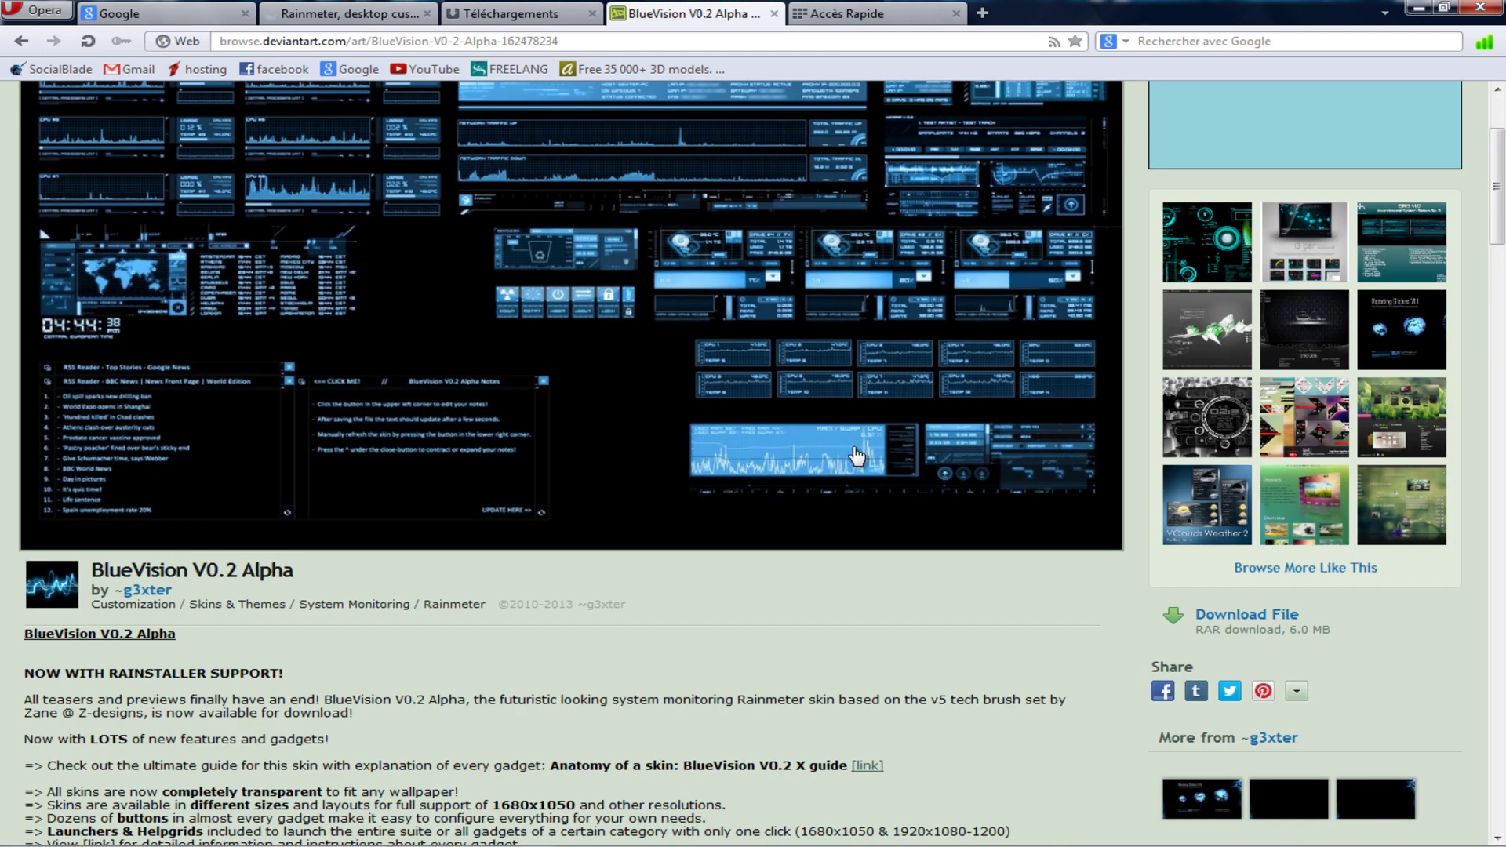
# - Download the BlueVision V0.2 Alpha RAR and open it in WinRAR, minimizing Opera and dismissing the WinRAR purchase notice
pyautogui.click(1257, 618)
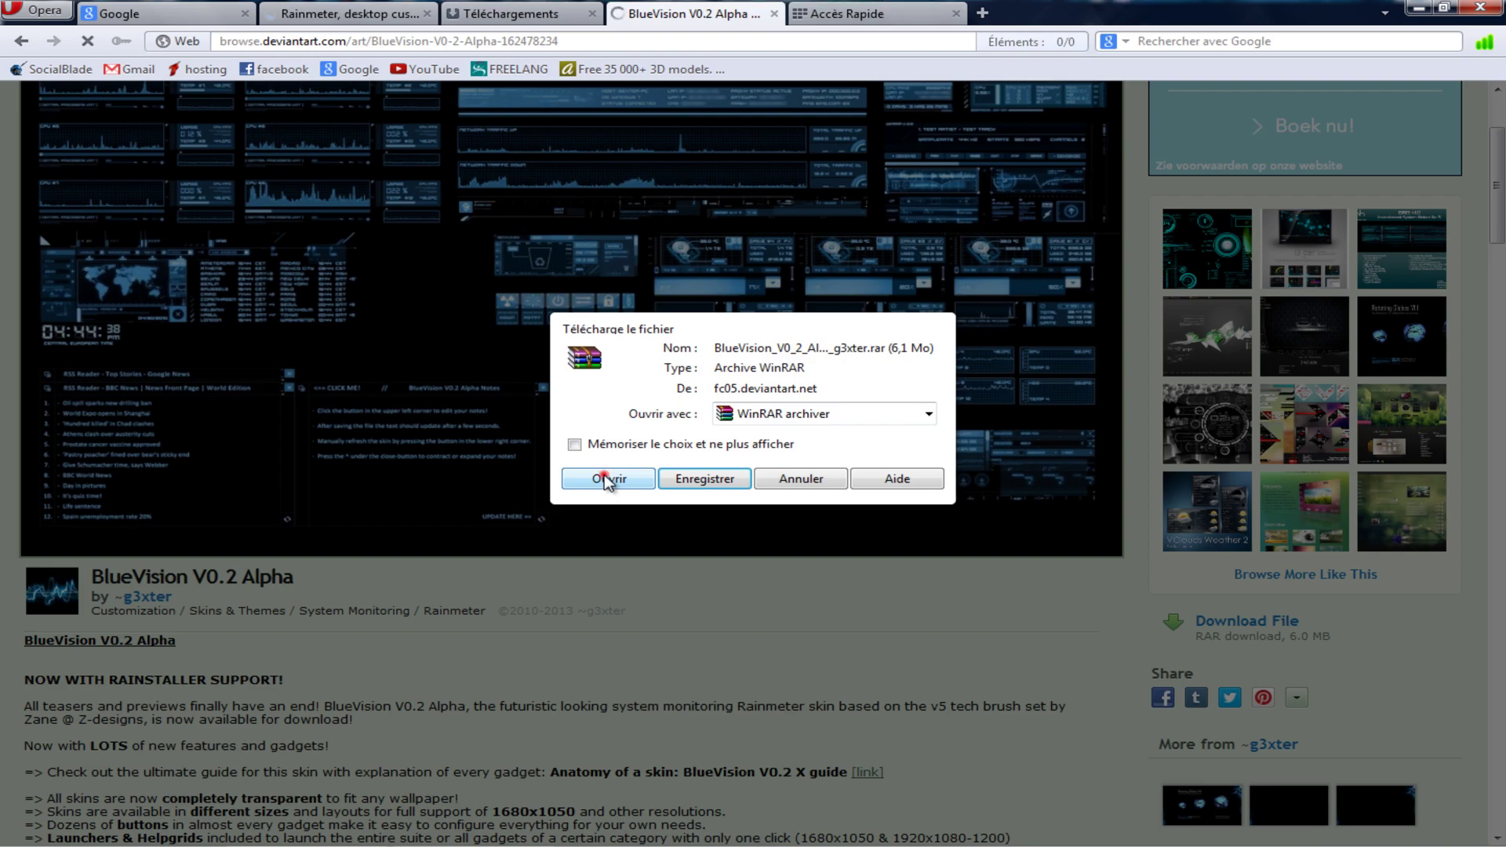
pyautogui.click(609, 478)
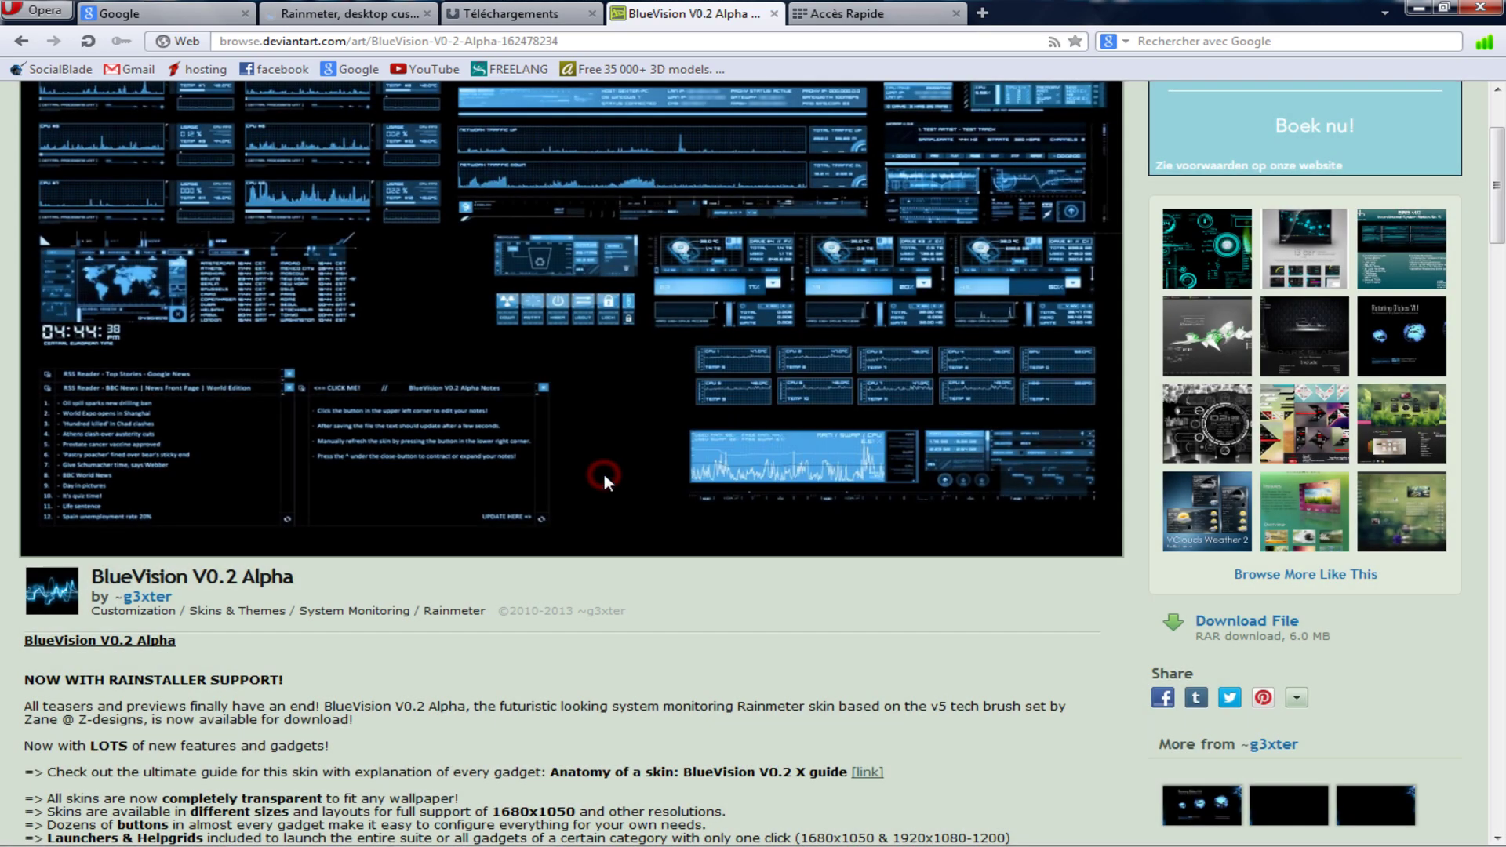
pyautogui.click(1418, 9)
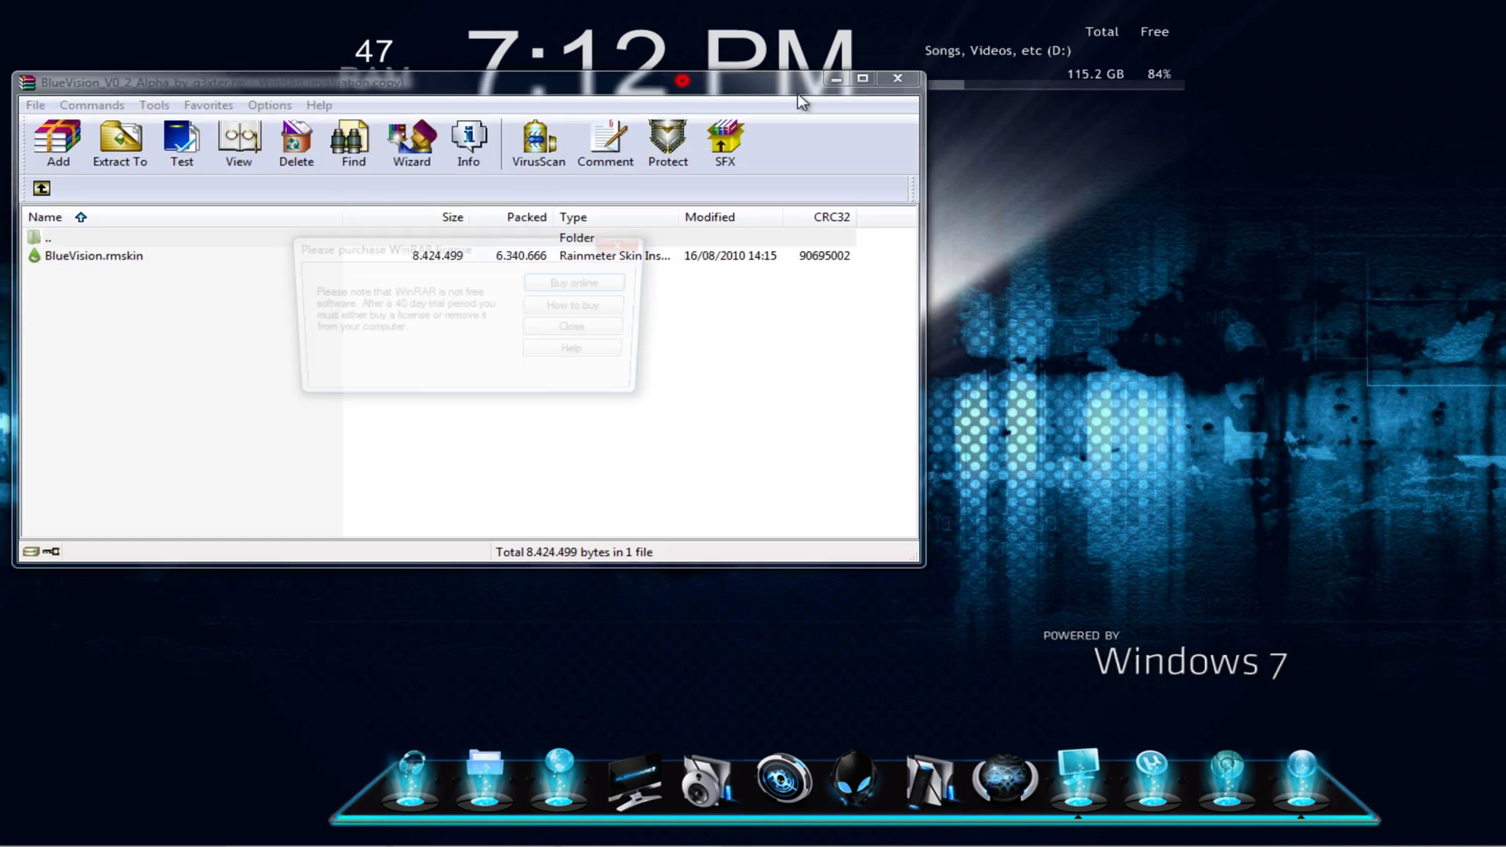
pyautogui.click(580, 331)
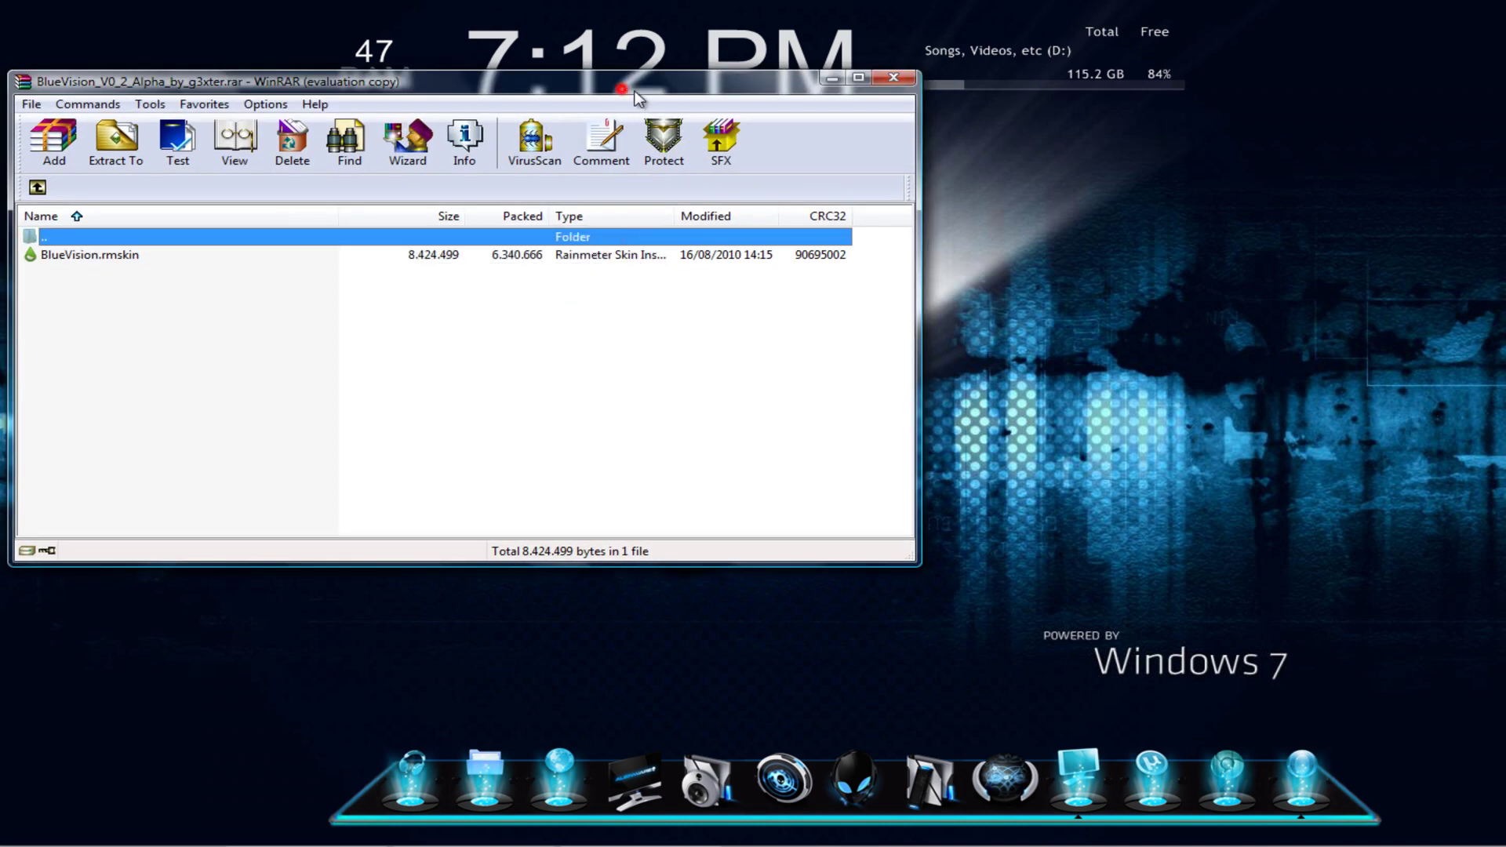
# - Install the BlueVision skin from BlueVision.rmskin with its included skins loaded, and close the WinRAR archive
pyautogui.moveTo(639, 94); pyautogui.dragTo(1008, 90)
pyautogui.click(423, 252)
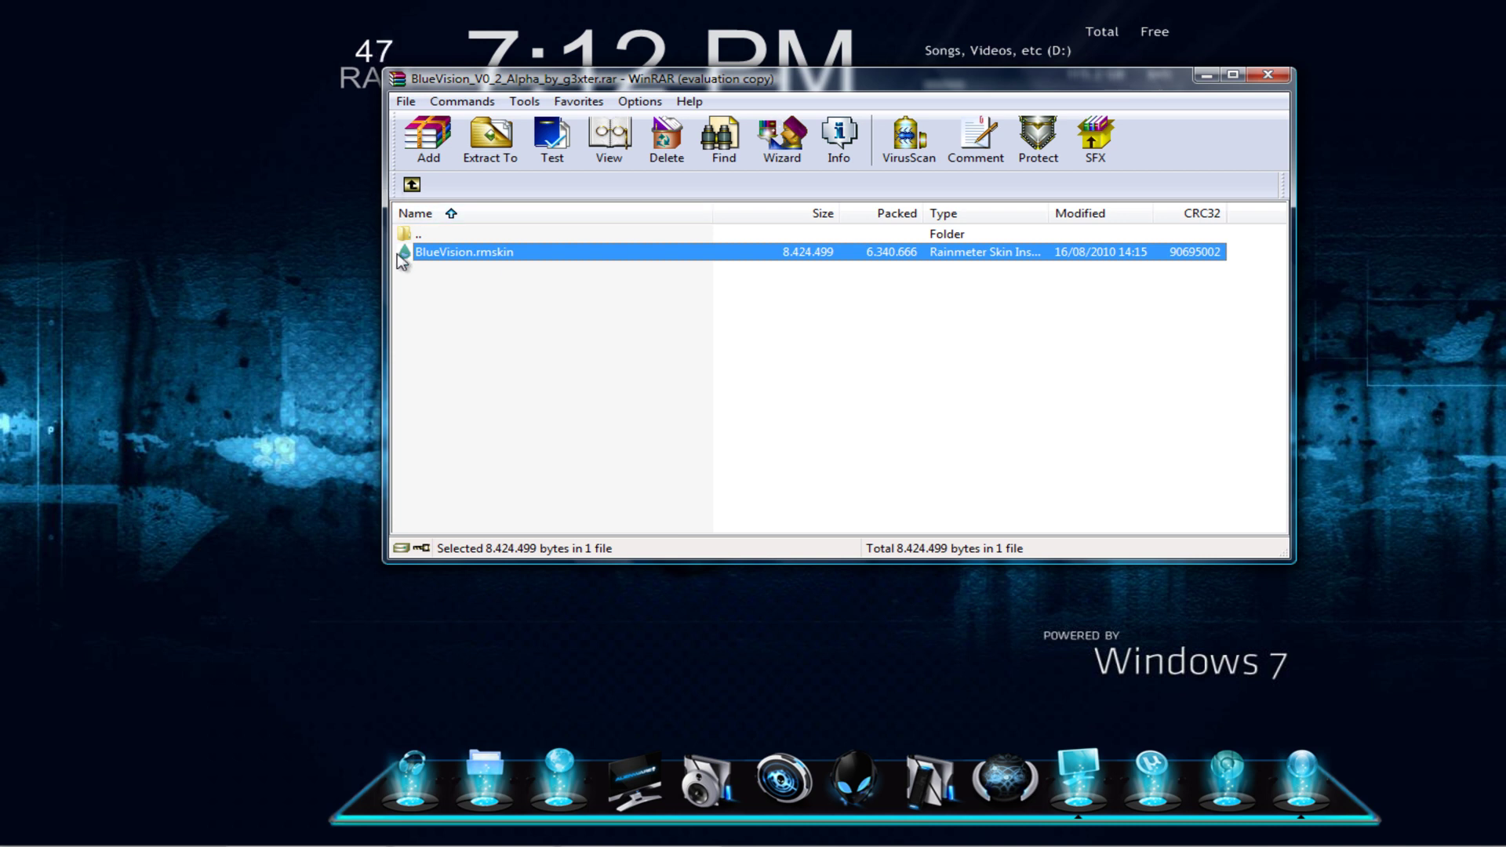
pyautogui.doubleClick(472, 256)
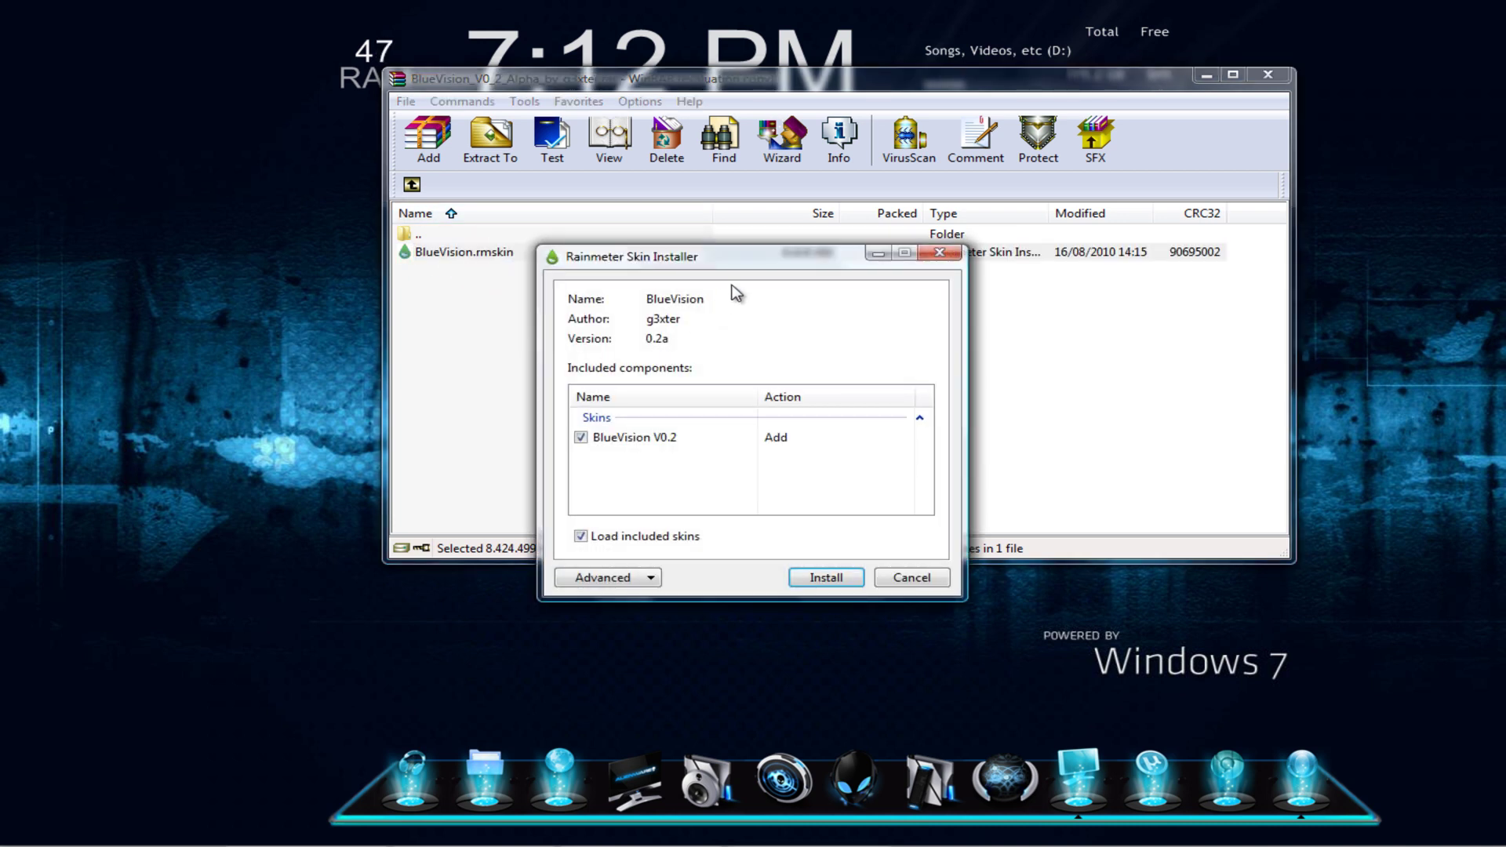
pyautogui.moveTo(734, 252); pyautogui.dragTo(731, 141)
pyautogui.click(839, 460)
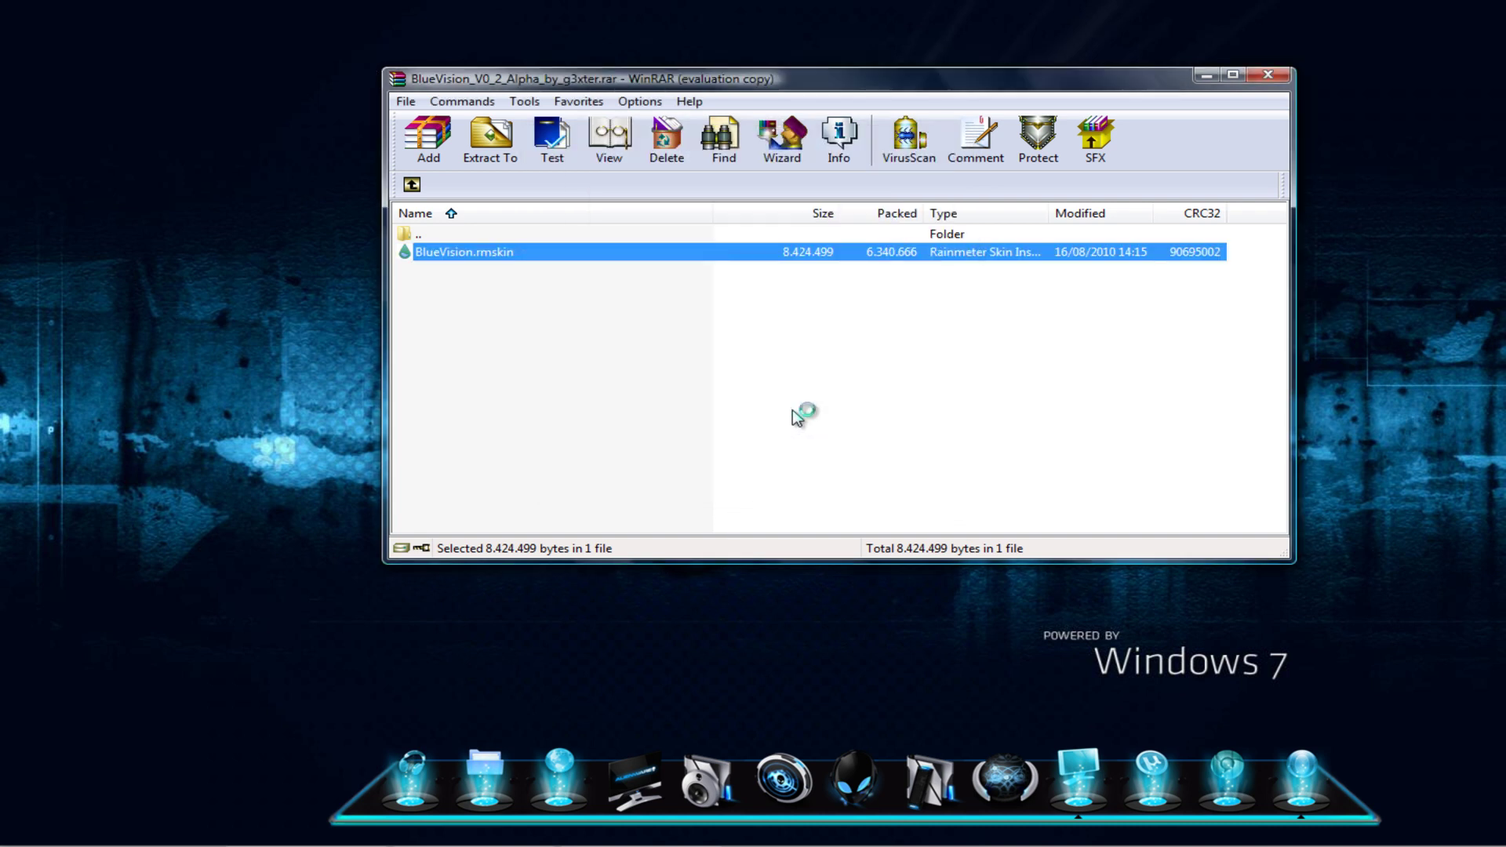
pyautogui.click(1265, 75)
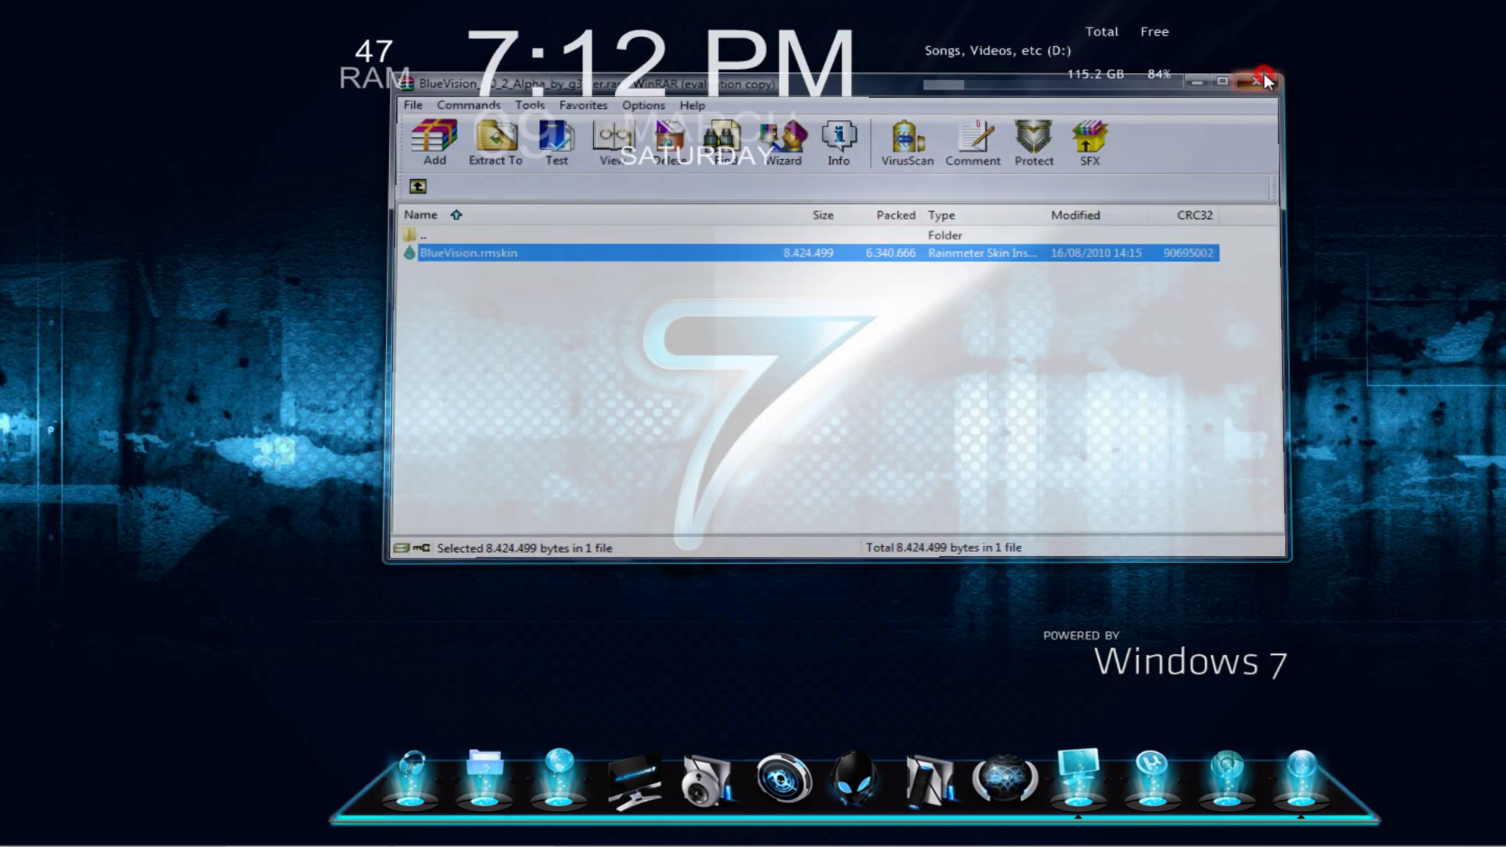
# - Open the Rainmeter manager and expand the BlueVision V0.2 skin folder
pyautogui.rightClick(715, 93)
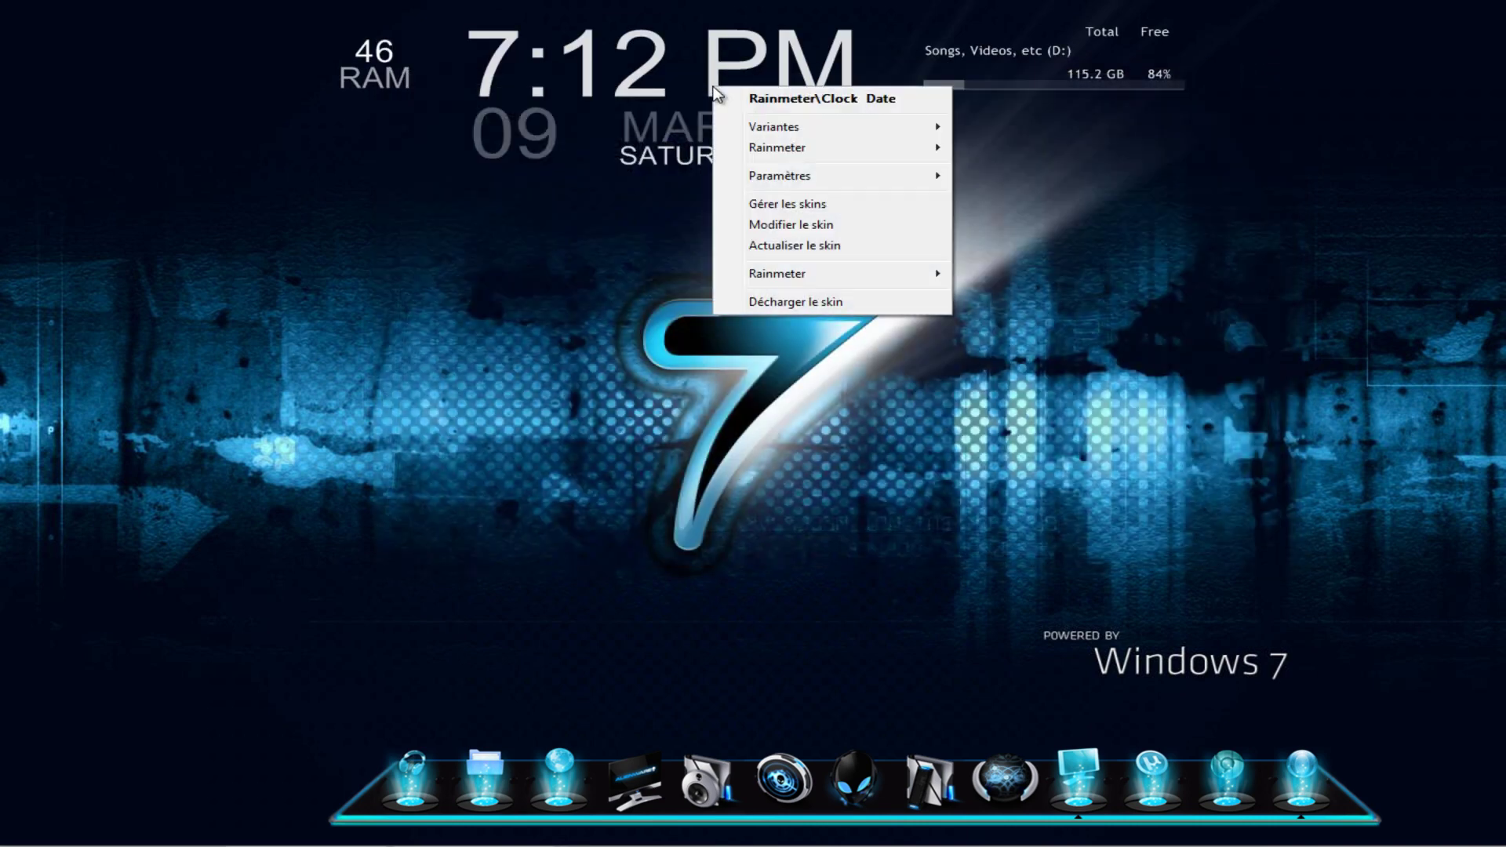
pyautogui.moveTo(811, 274)
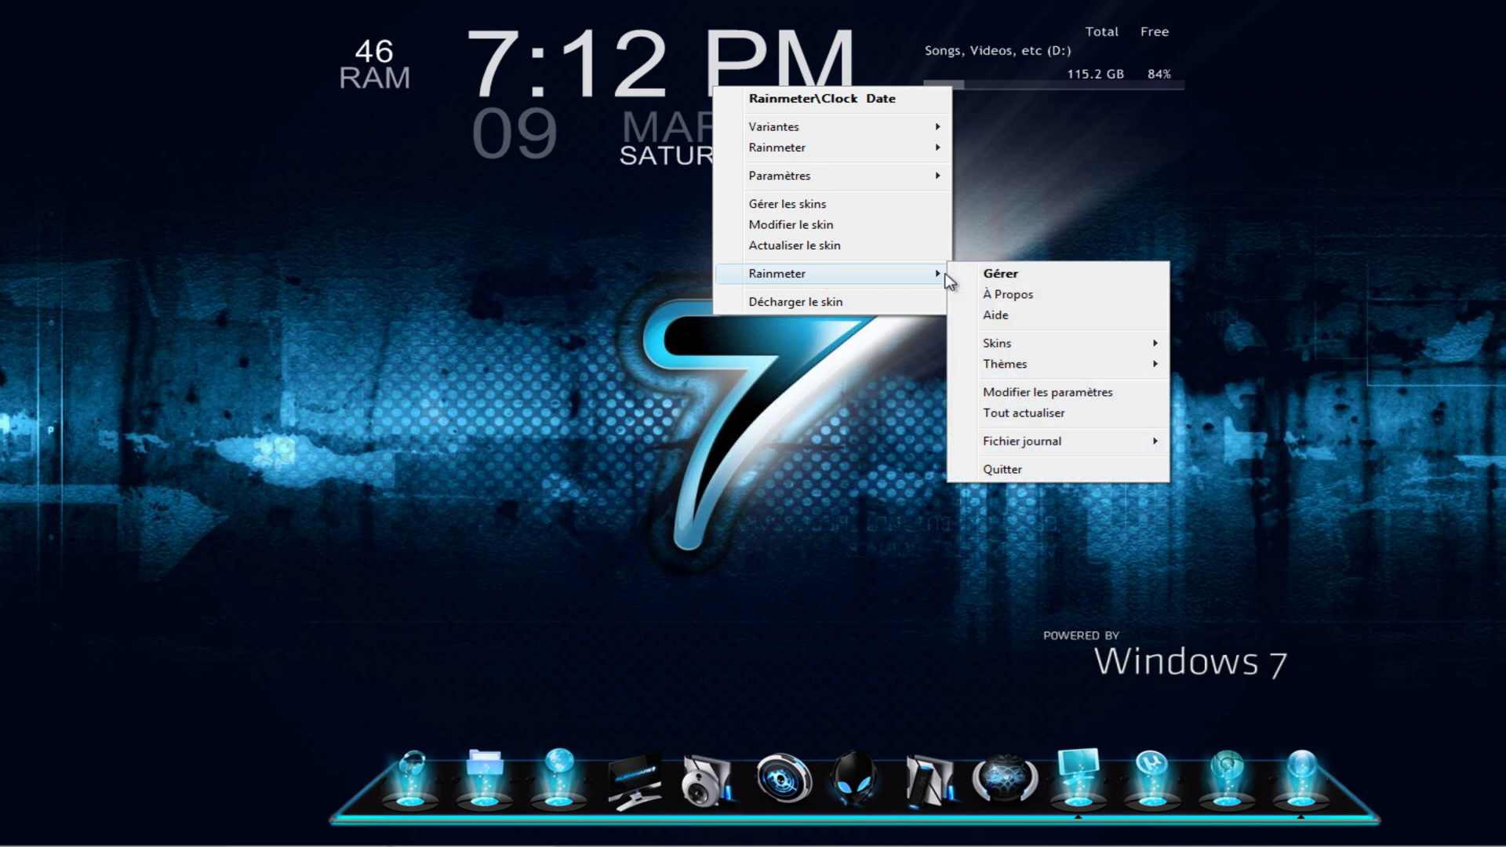
pyautogui.click(1040, 282)
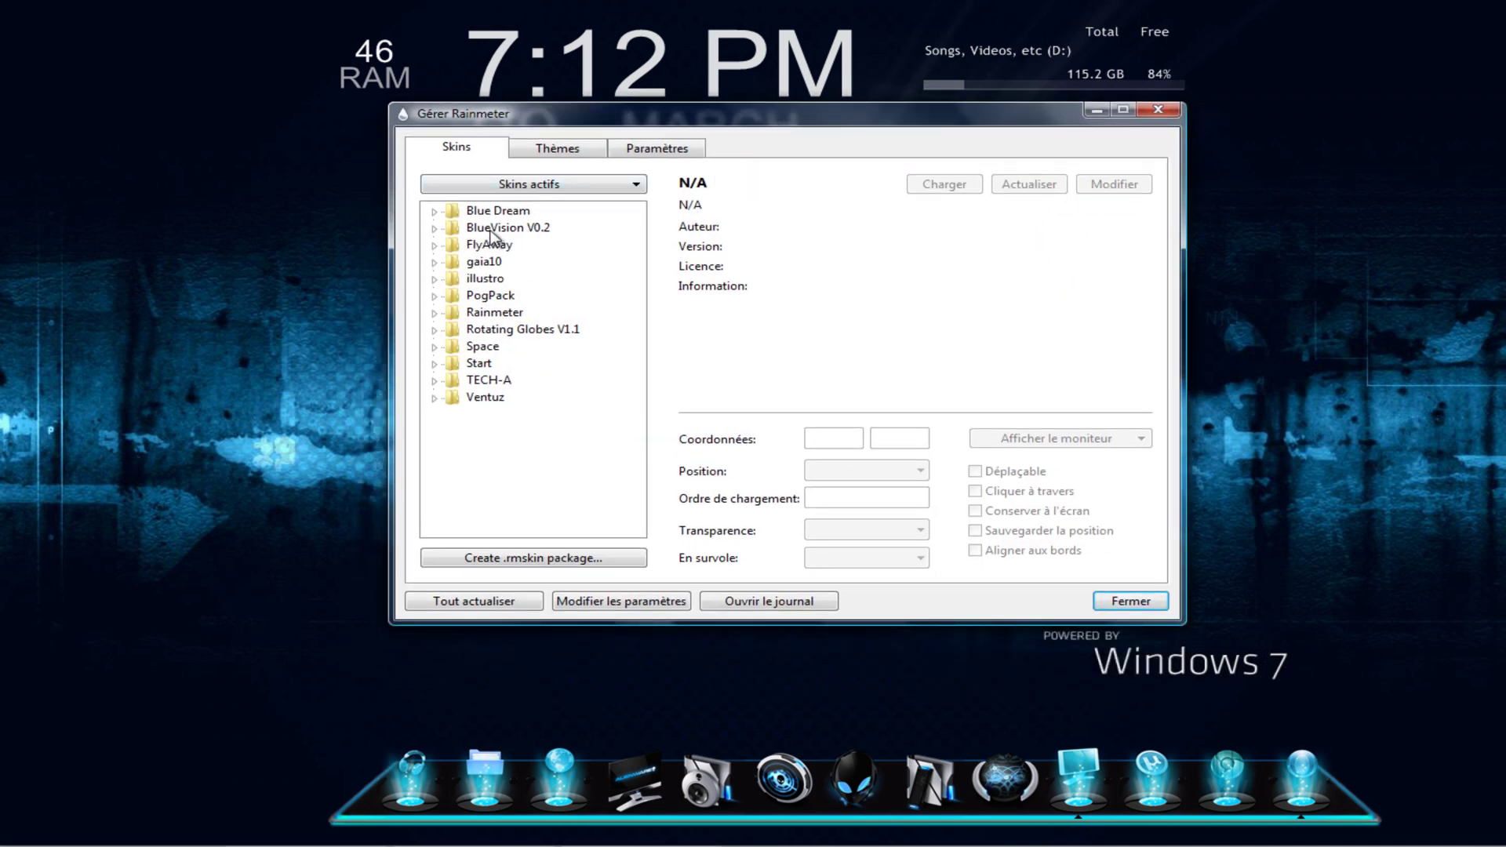
pyautogui.click(435, 229)
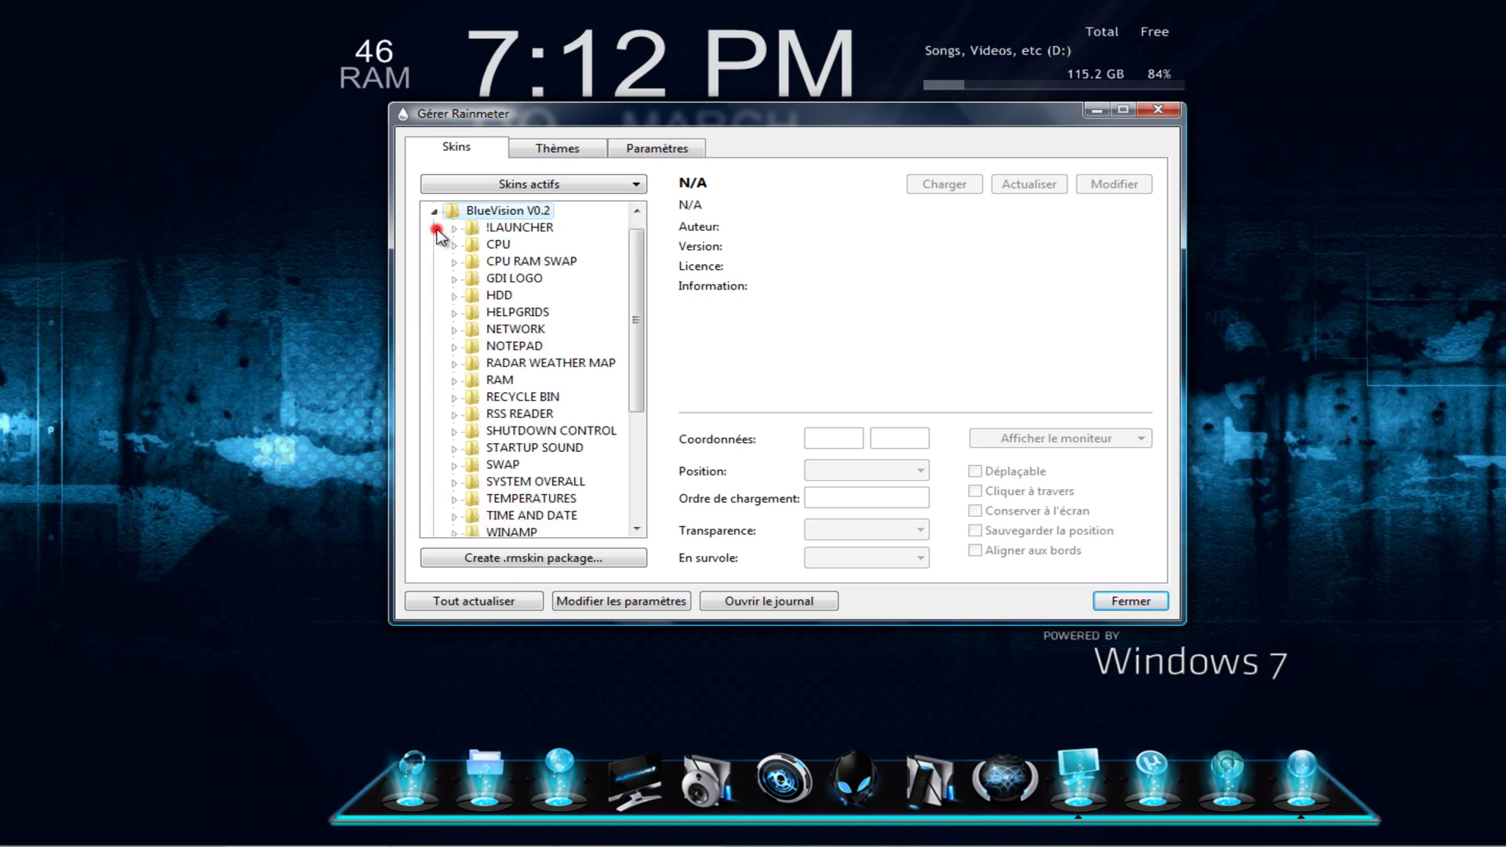
# - Load CPU 1.ini from the CPU 1-12 COMPLETE folder and place the CPU widget against the desktop's left edge, beneath the RAM meter's level
pyautogui.click(454, 245)
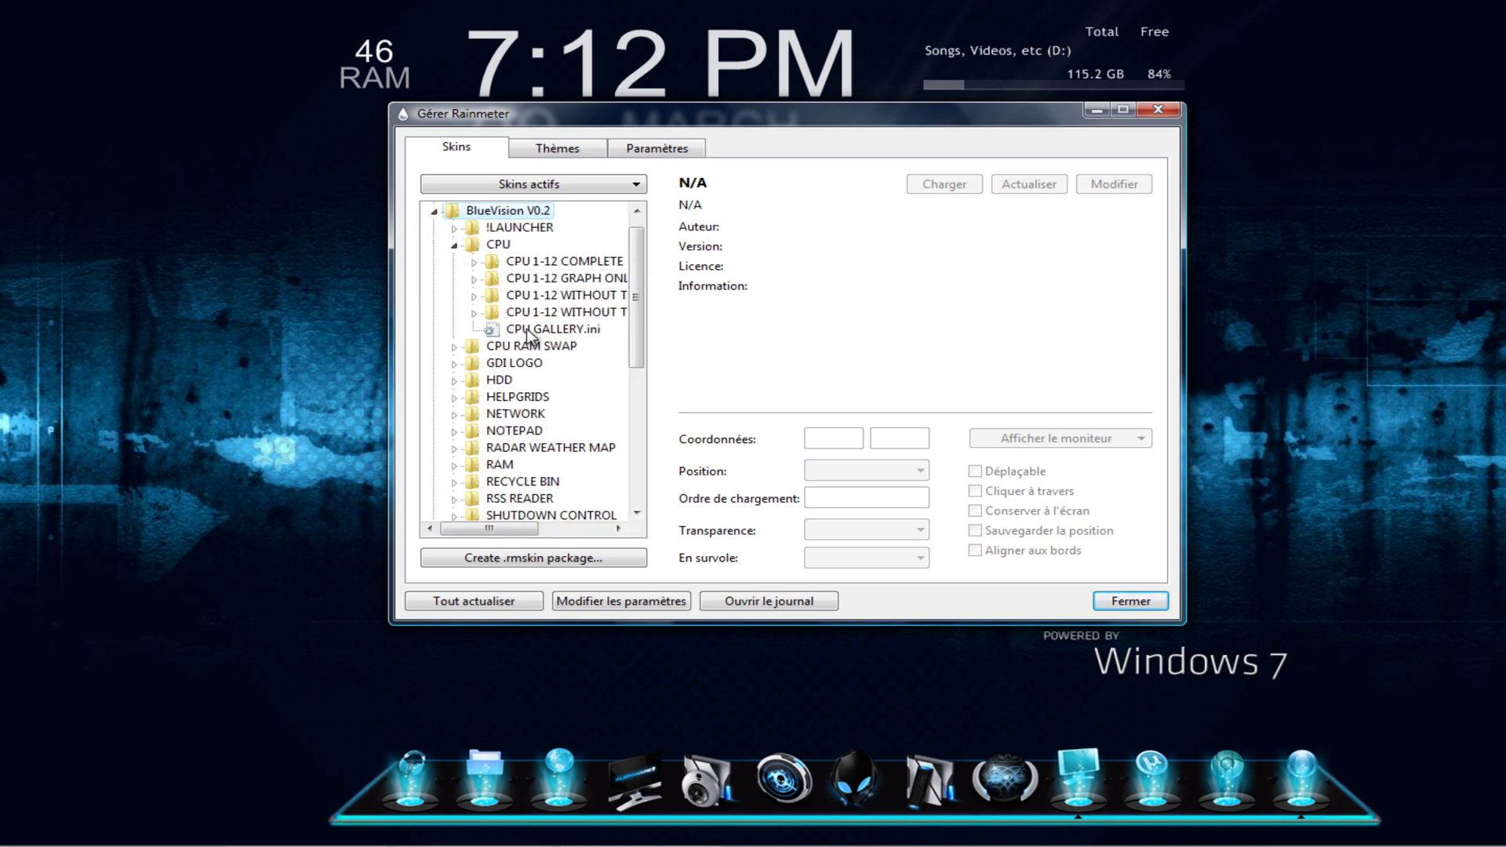
pyautogui.click(474, 262)
pyautogui.click(496, 280)
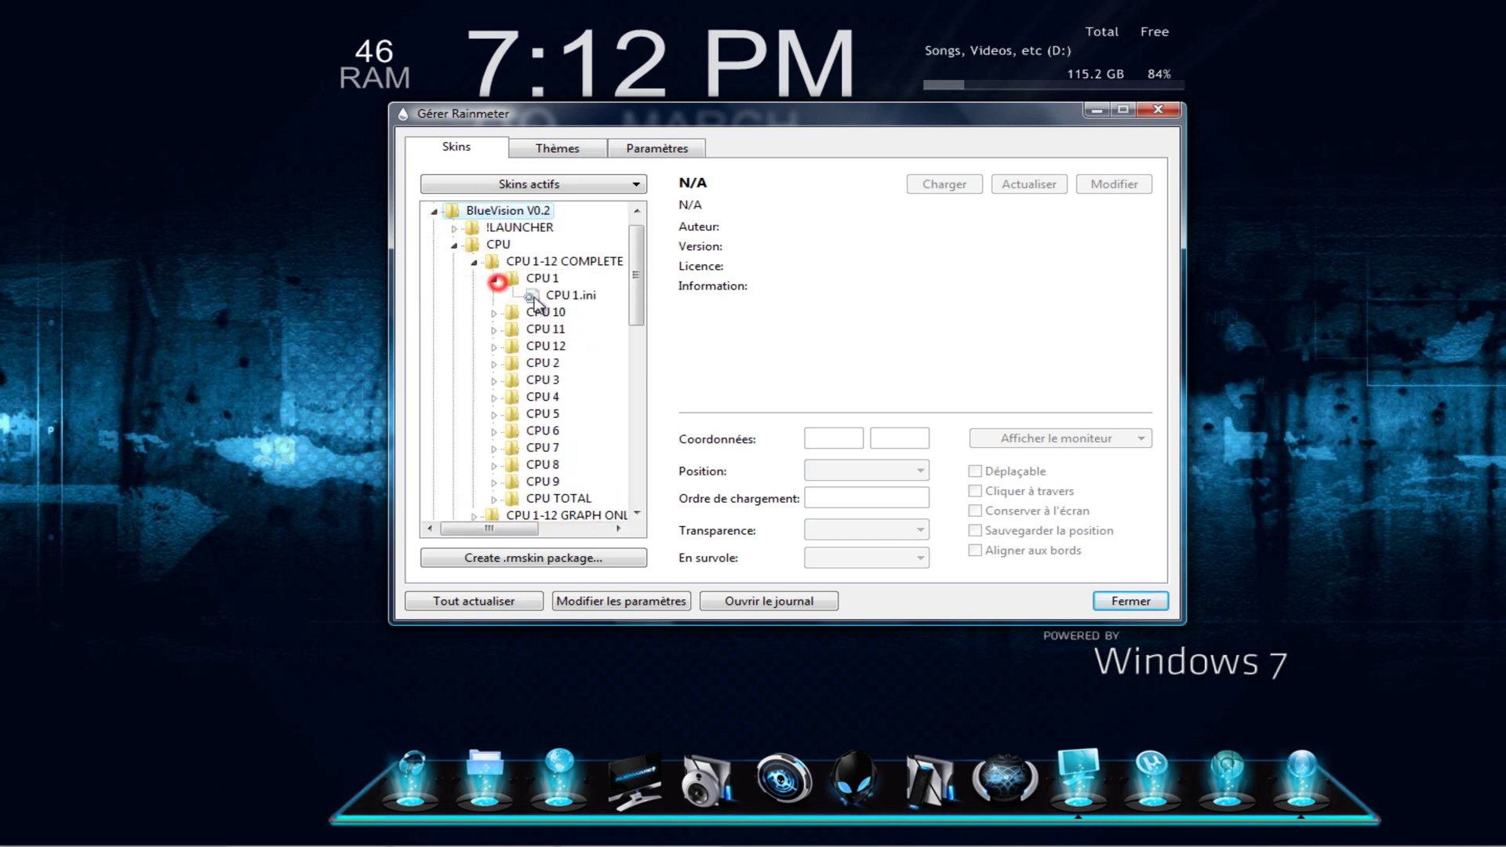
pyautogui.doubleClick(536, 302)
pyautogui.click(365, 193)
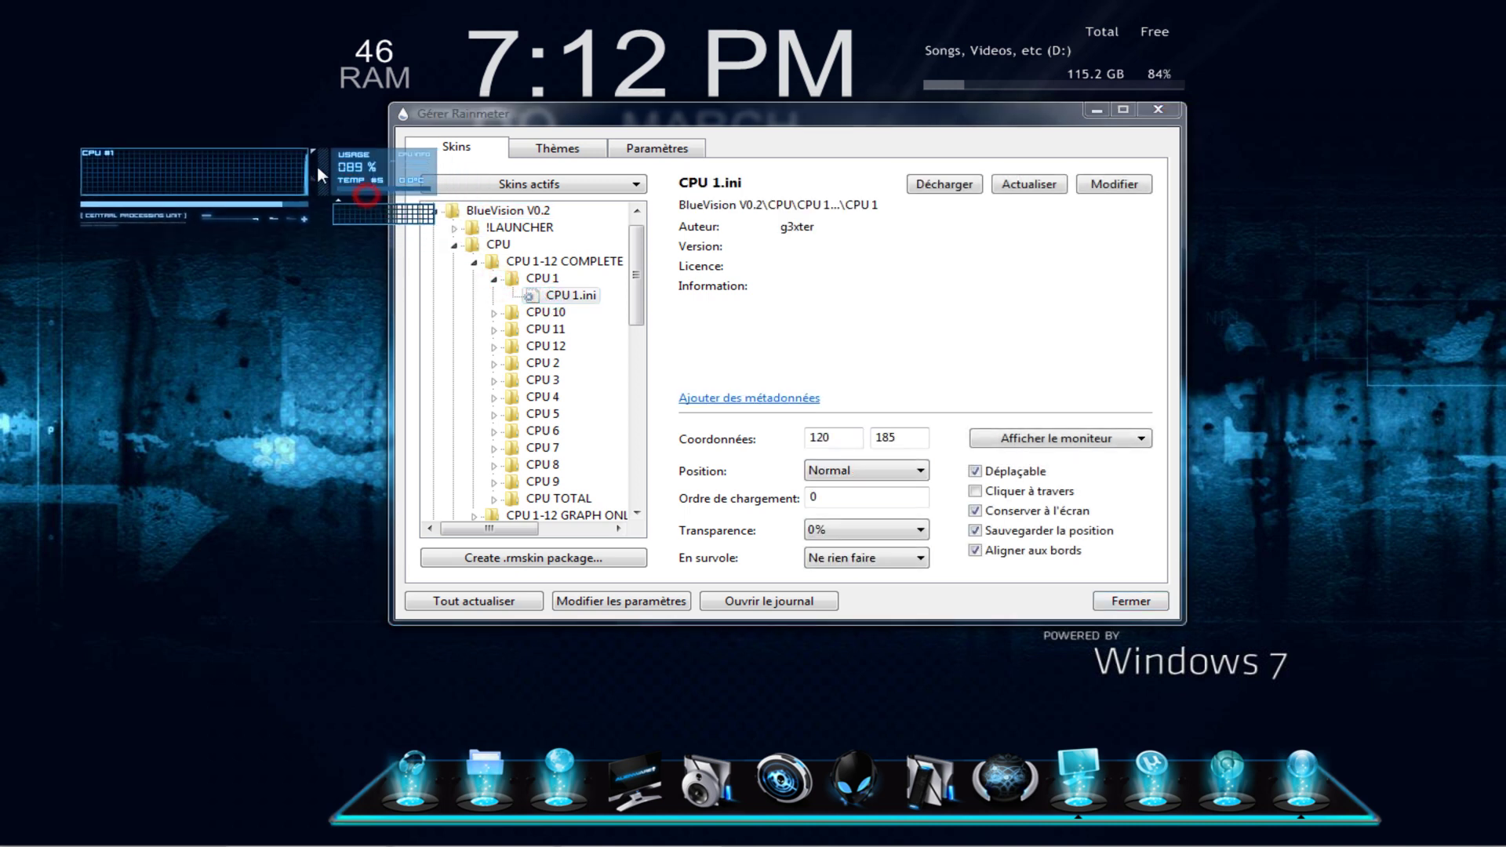
pyautogui.moveTo(317, 165); pyautogui.dragTo(209, 172)
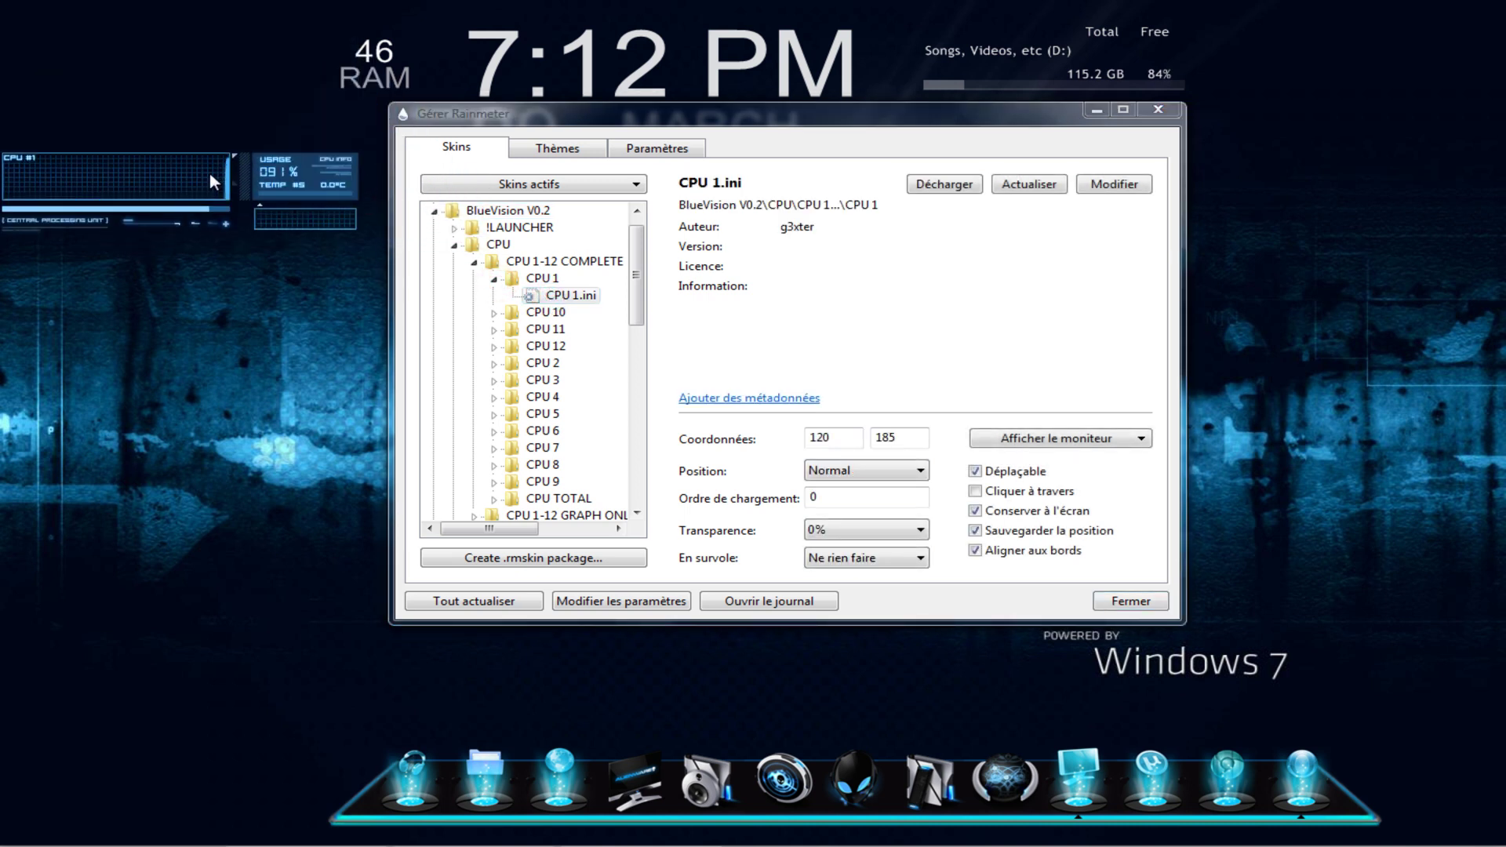
# - Load BlueVision's RAM BIG.ini and place the widget directly below the CPU widget, at about 0, 250
pyautogui.click(454, 245)
pyautogui.moveTo(640, 267); pyautogui.dragTo(641, 324)
pyautogui.click(454, 295)
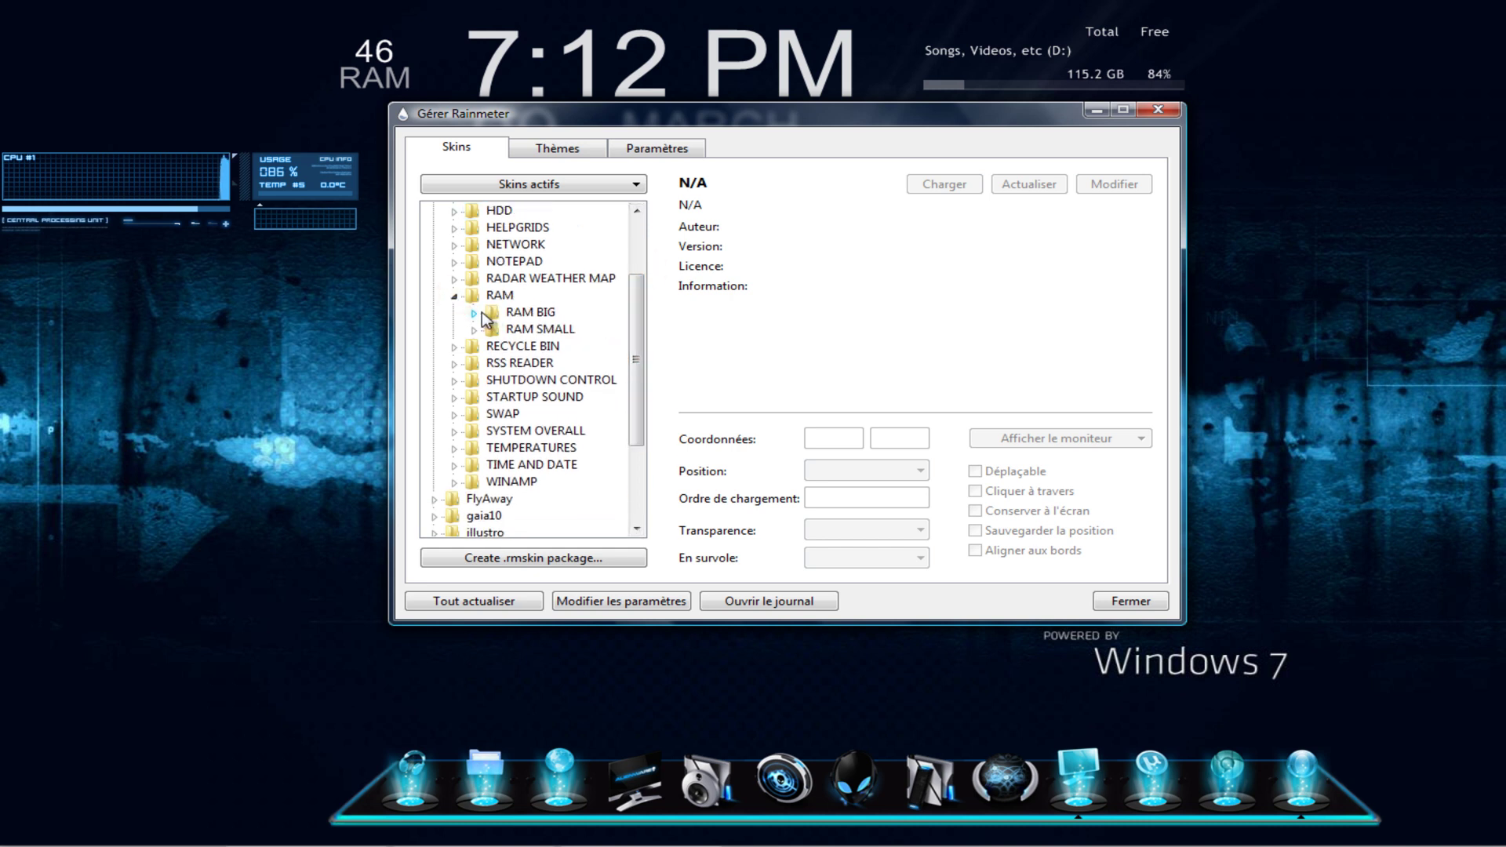
pyautogui.click(474, 312)
pyautogui.doubleClick(511, 329)
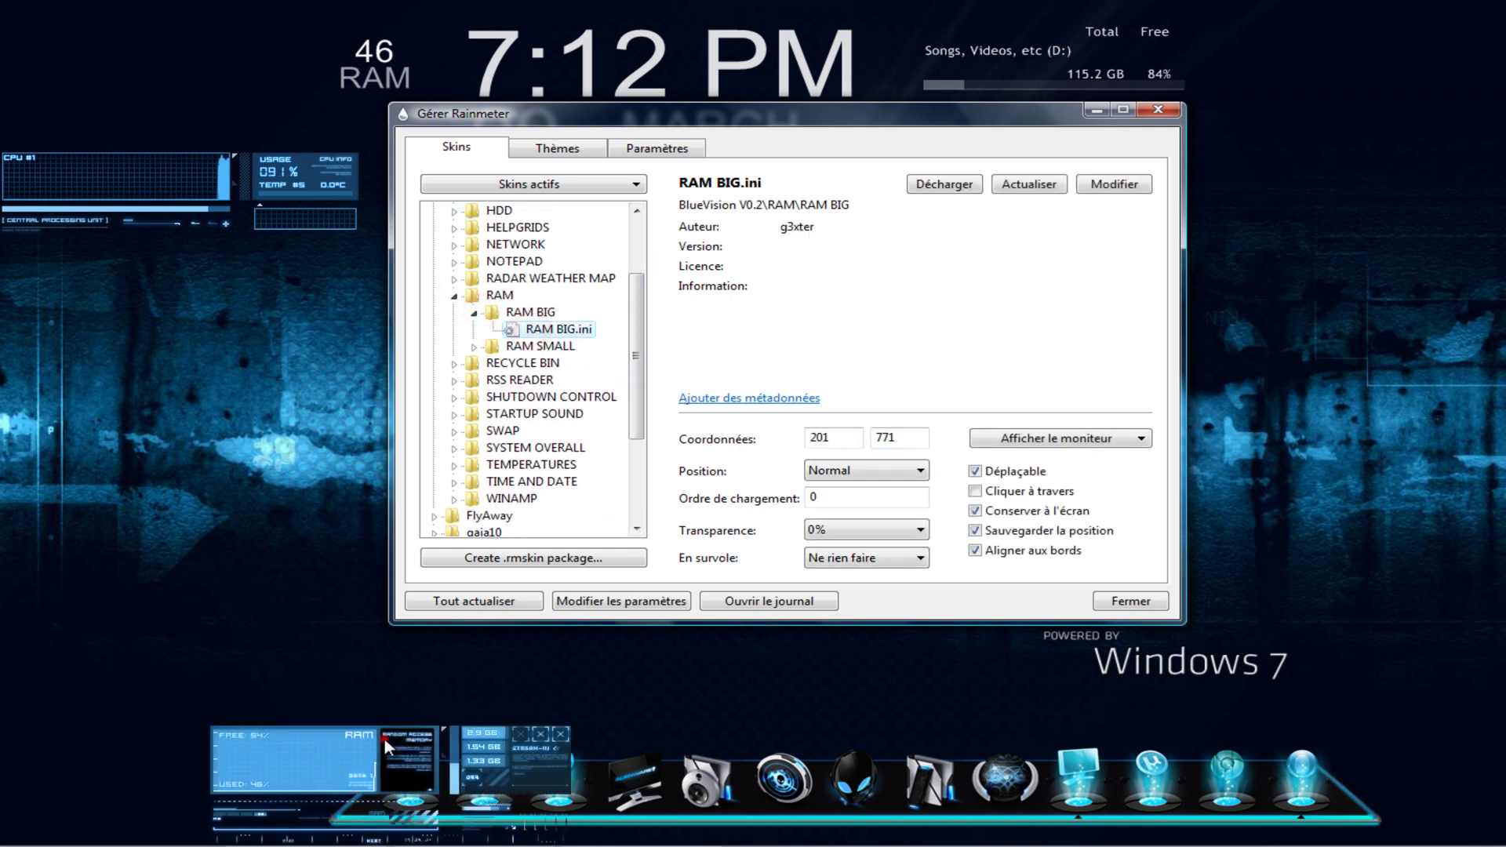
pyautogui.moveTo(384, 739); pyautogui.dragTo(121, 252)
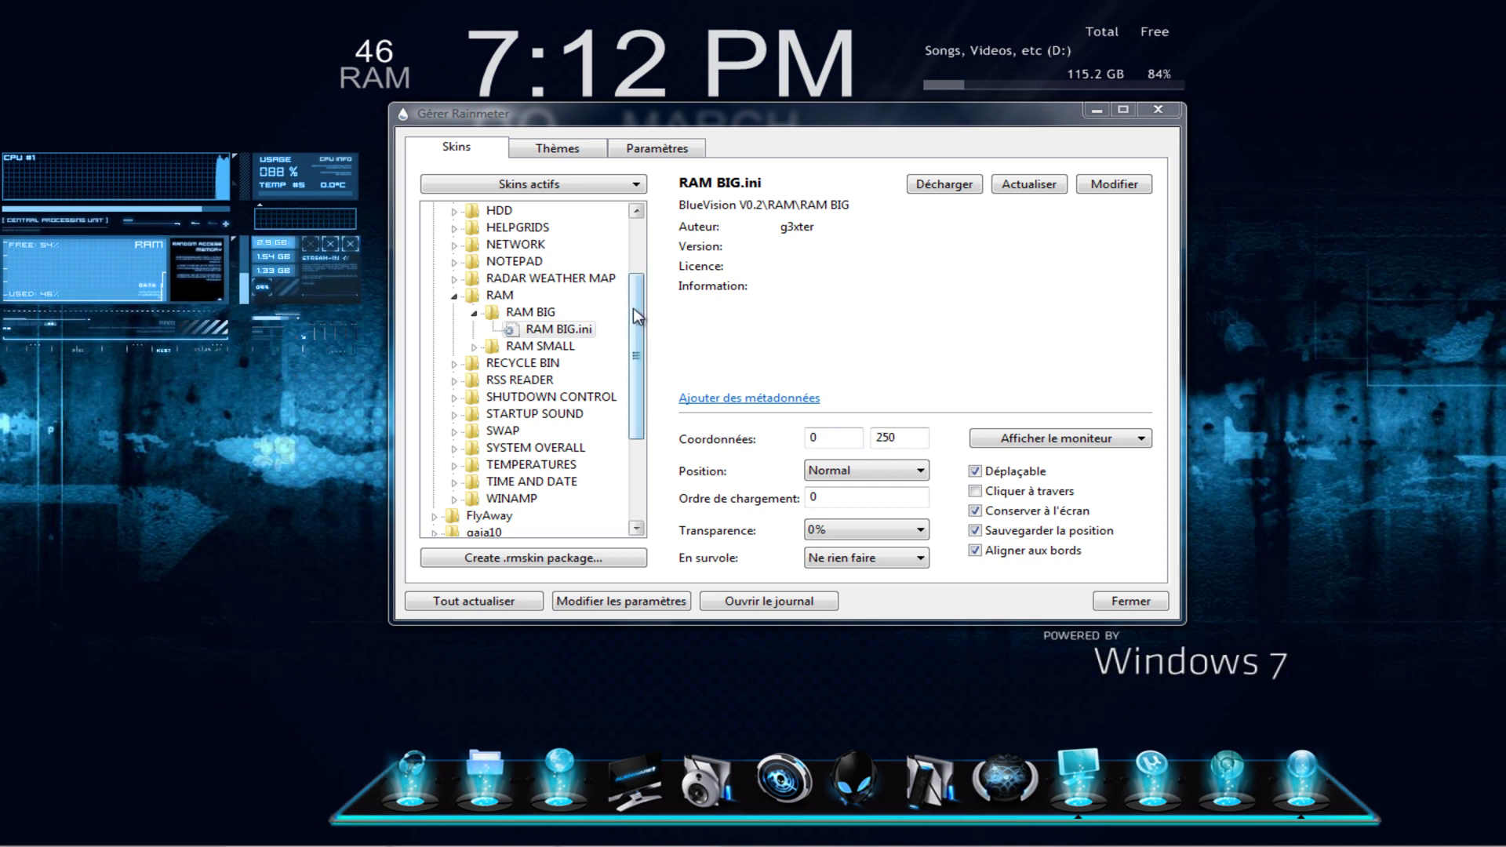
# - Load DIGITAL.ini from BlueVision's TIME AND DATE folder and place the clock just above the CPU widget, at about 0, 85
pyautogui.moveTo(637, 317); pyautogui.dragTo(636, 342)
pyautogui.click(454, 381)
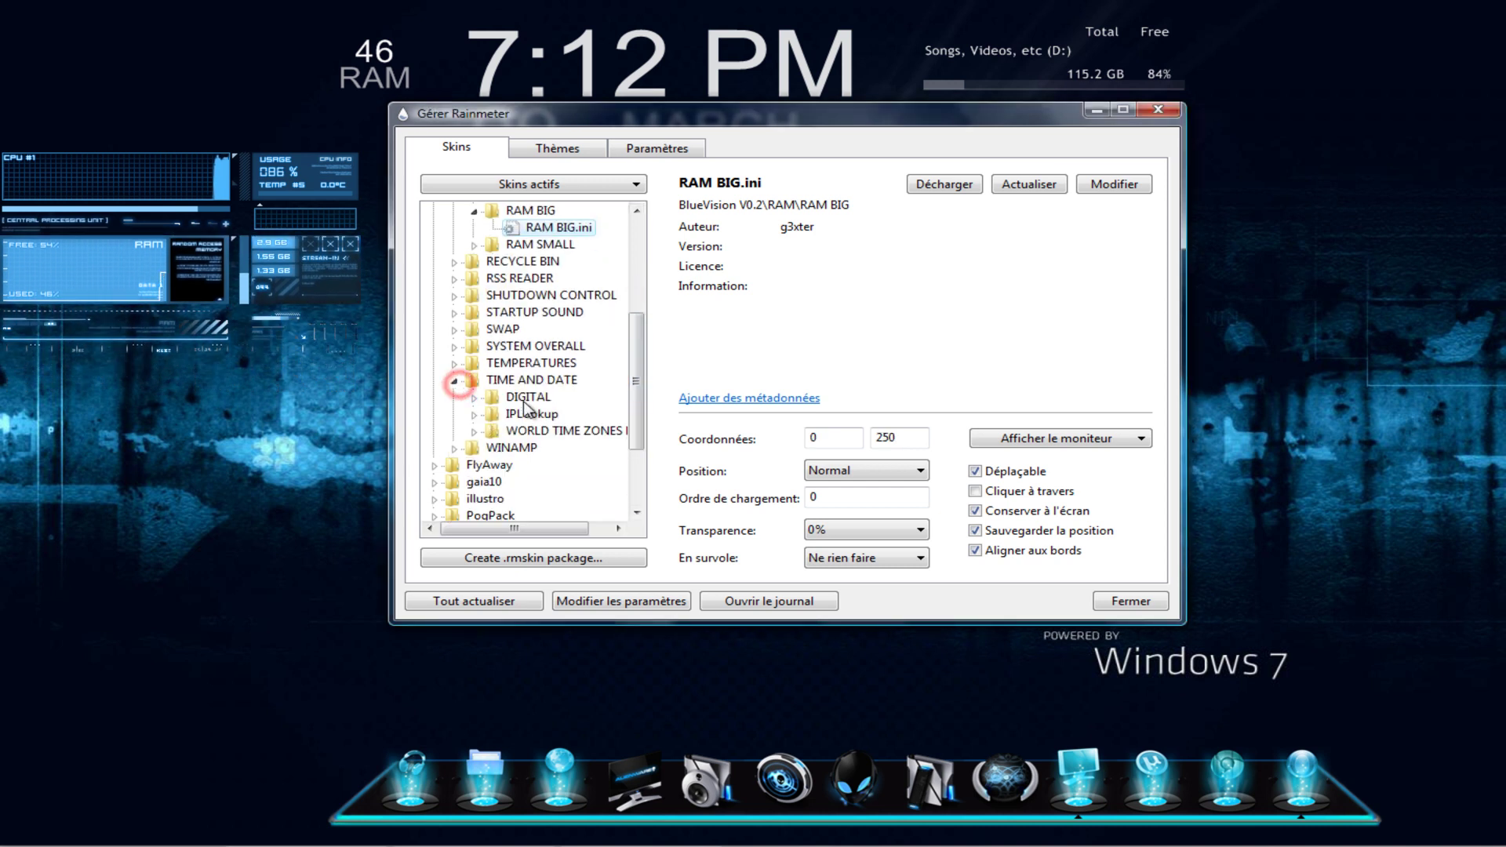
pyautogui.click(474, 397)
pyautogui.doubleClick(557, 414)
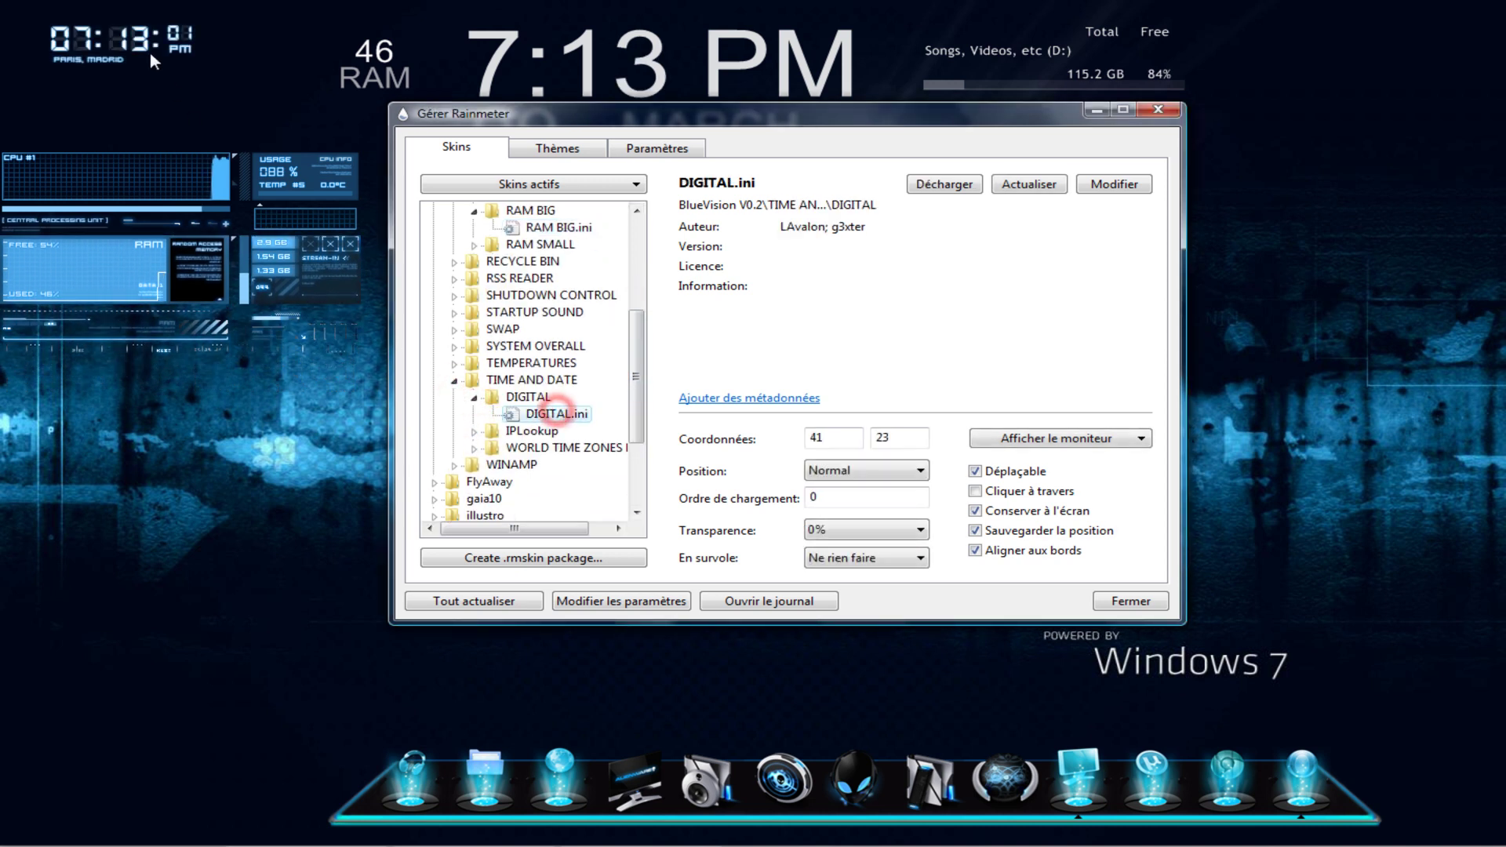
pyautogui.moveTo(124, 33); pyautogui.dragTo(92, 82)
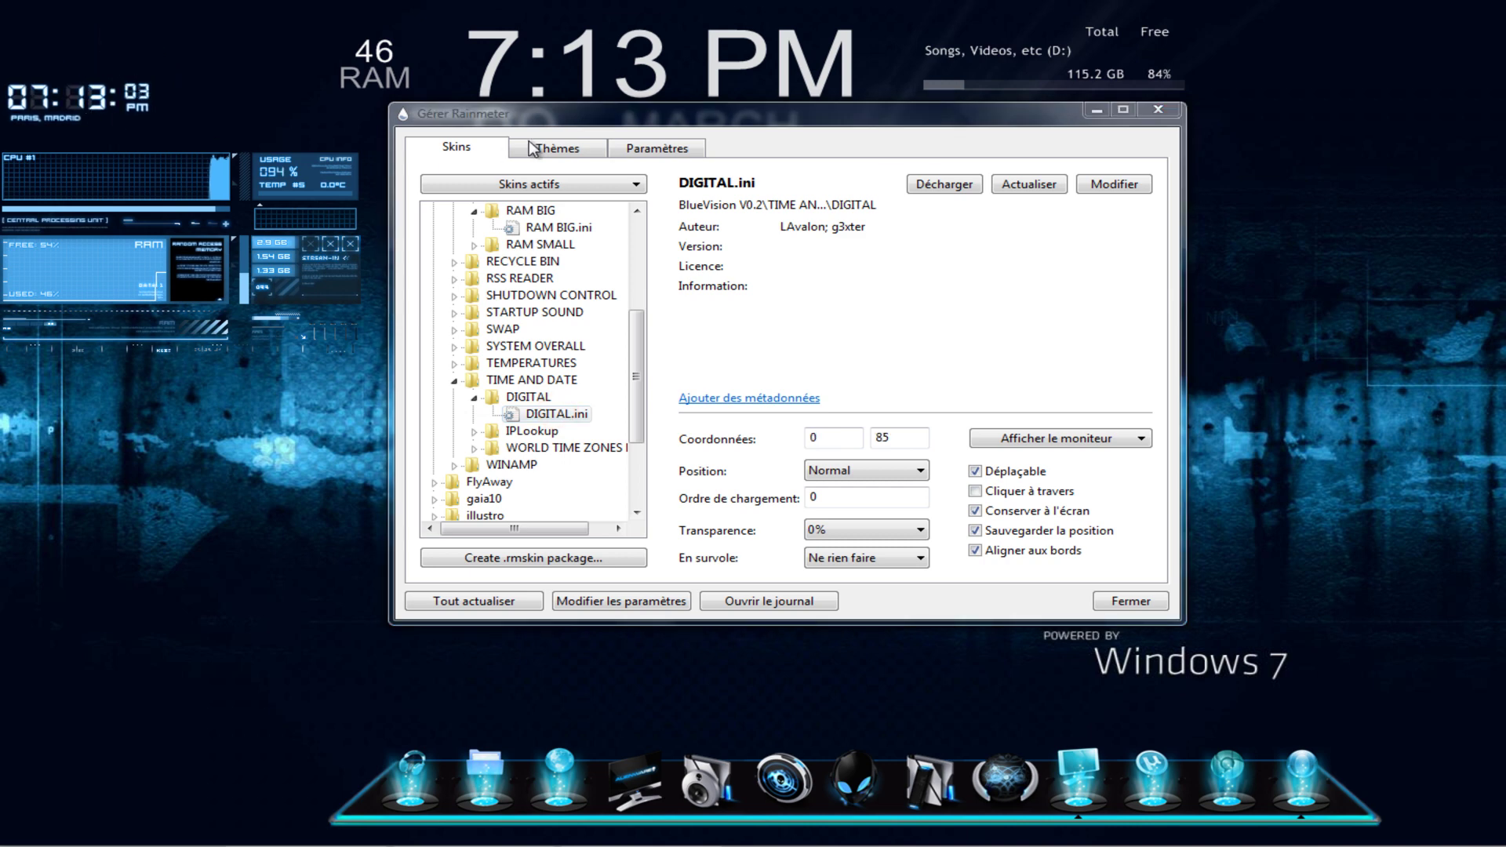
# - Collapse the BlueVision V0.2 folder and close the Rainmeter manager to reveal the desktop
pyautogui.moveTo(590, 115); pyautogui.dragTo(596, 84)
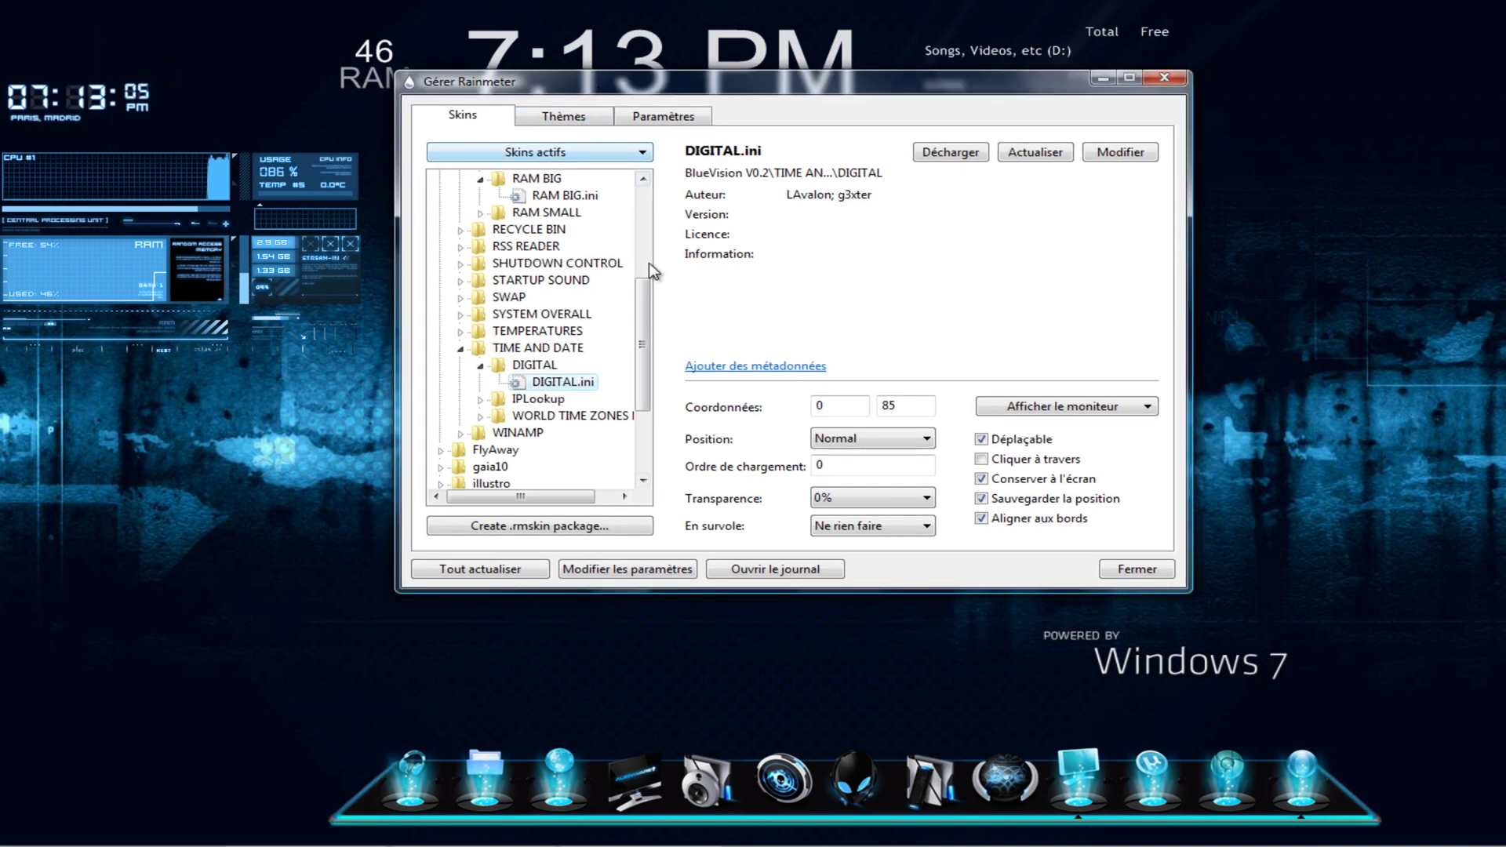
pyautogui.scroll(10, 644, 177)
pyautogui.click(441, 196)
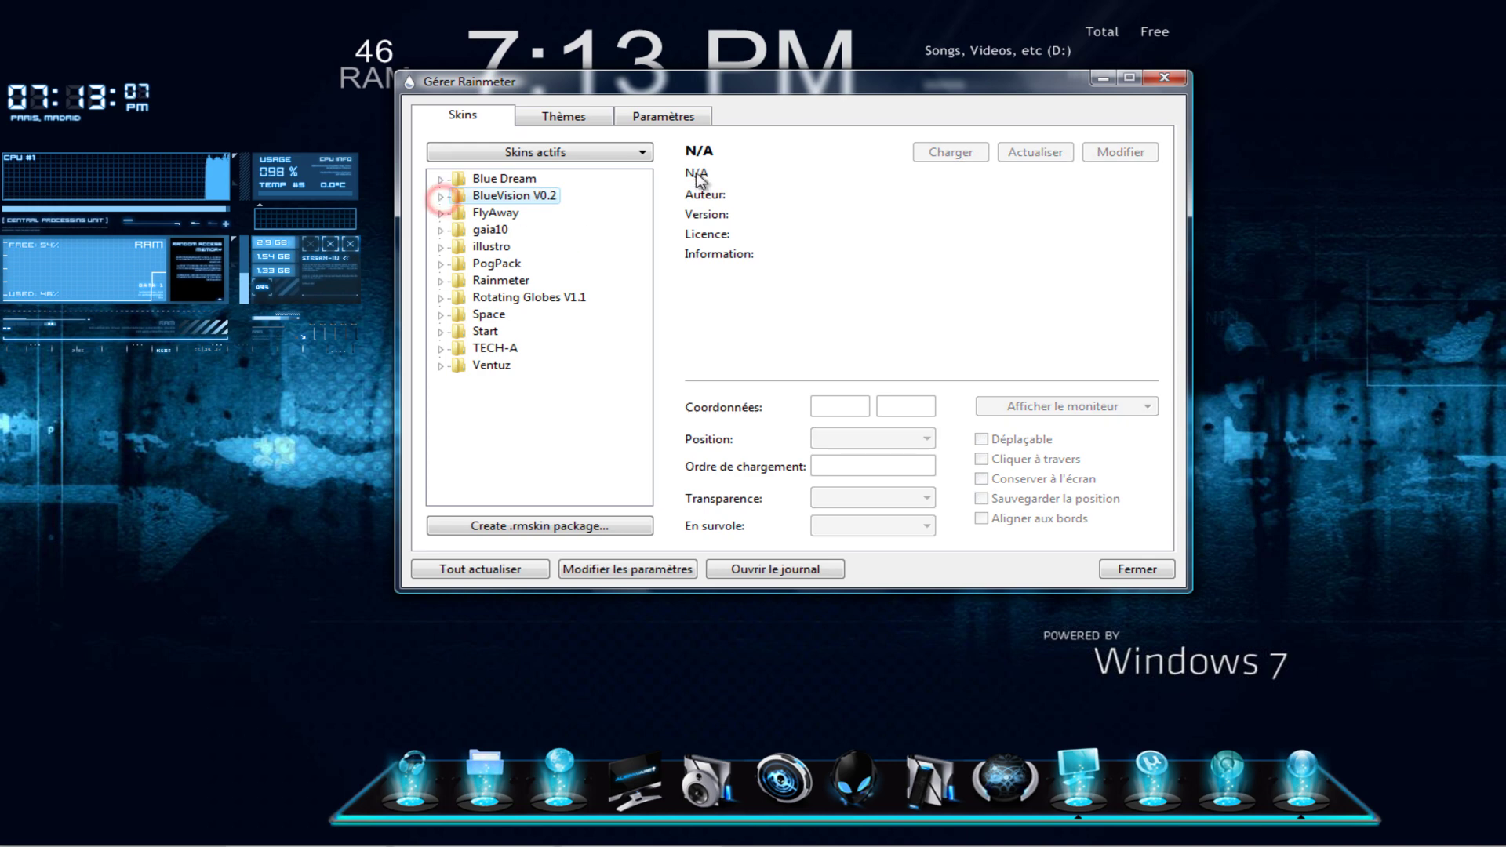
pyautogui.moveTo(1021, 92); pyautogui.dragTo(923, 165)
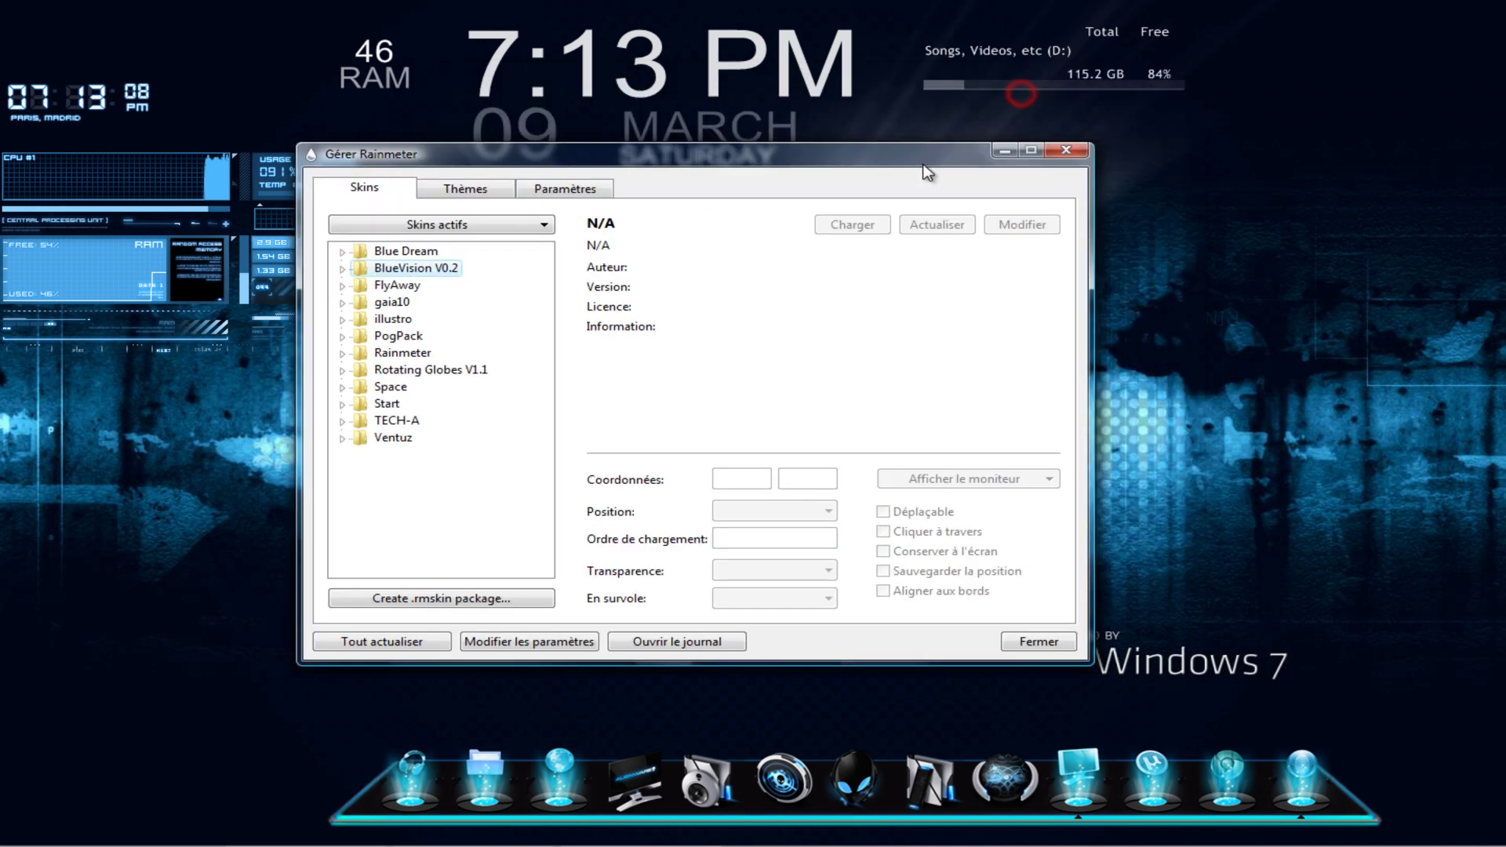
pyautogui.click(1066, 149)
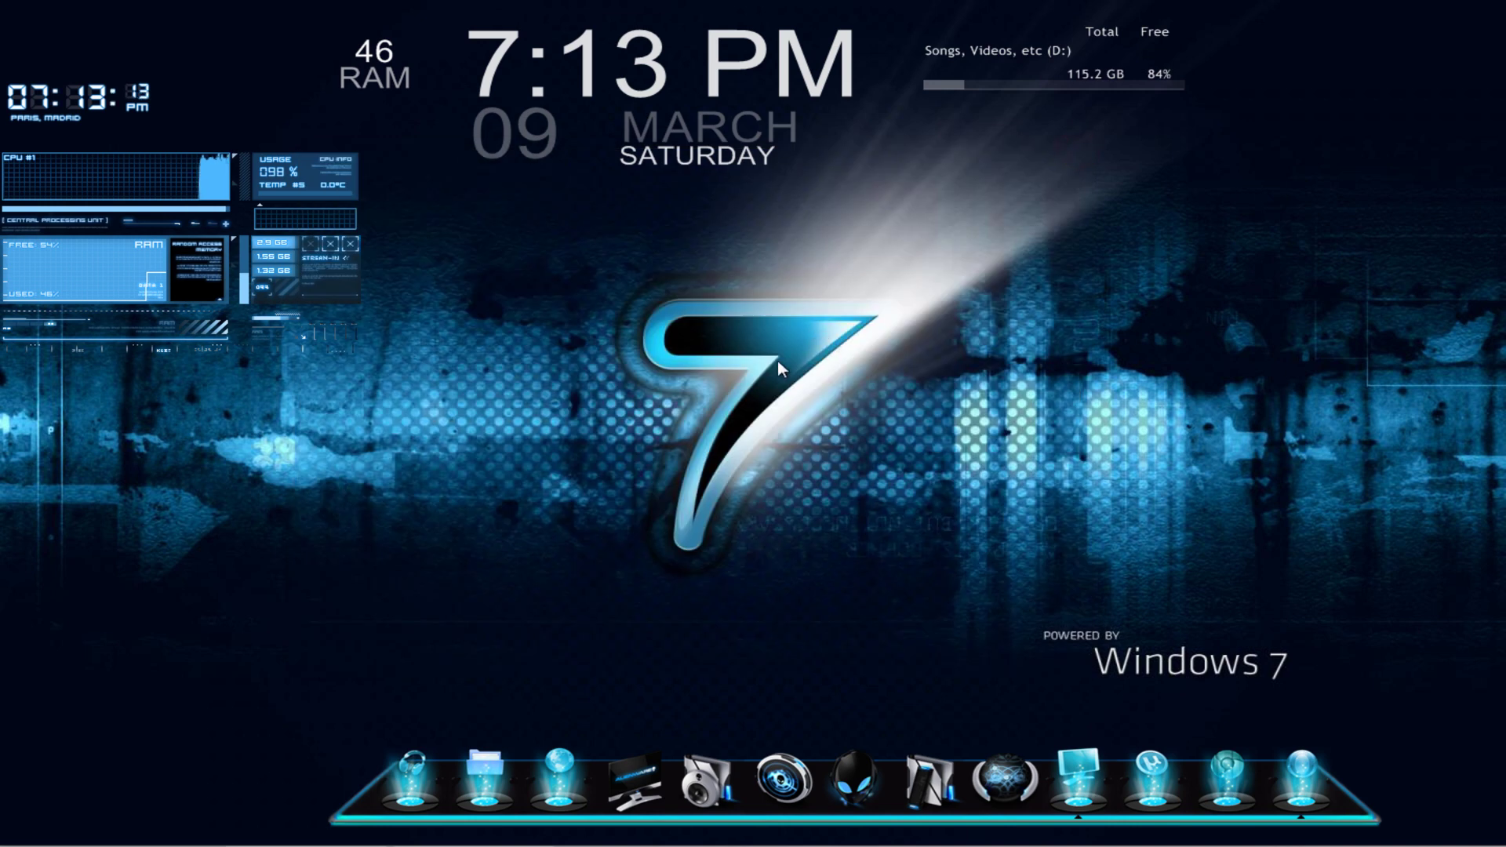